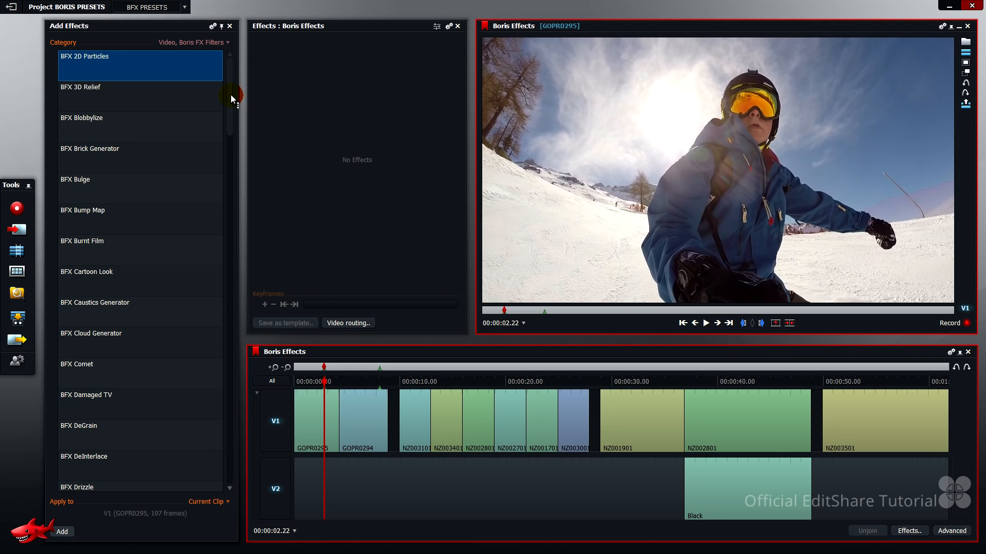
# Browse the Boris FX Filters and Boris Graffiti Presets effect categories, finishing on Boris FX Filters
pyautogui.moveTo(229, 96); pyautogui.dragTo(231, 282)
pyautogui.click(192, 42)
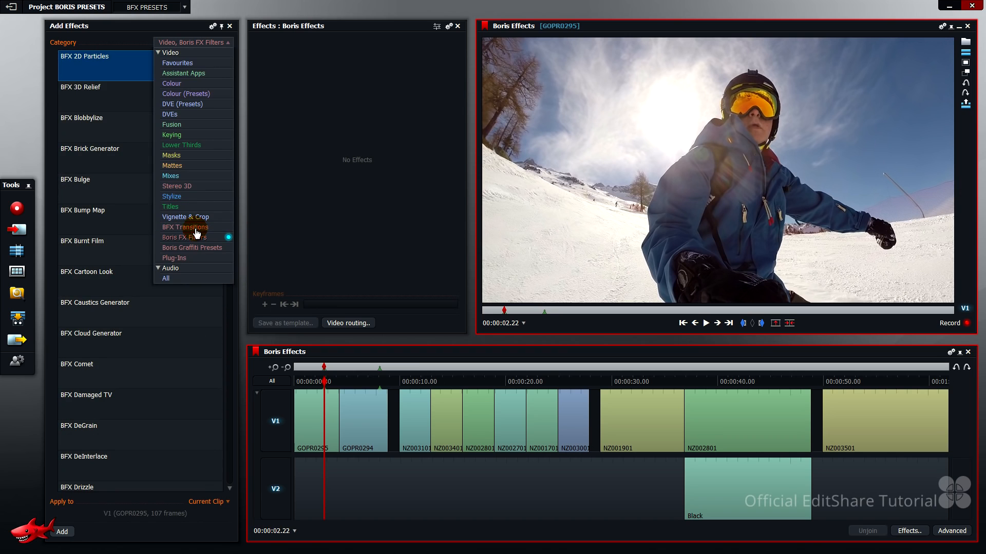
pyautogui.click(195, 229)
pyautogui.click(194, 238)
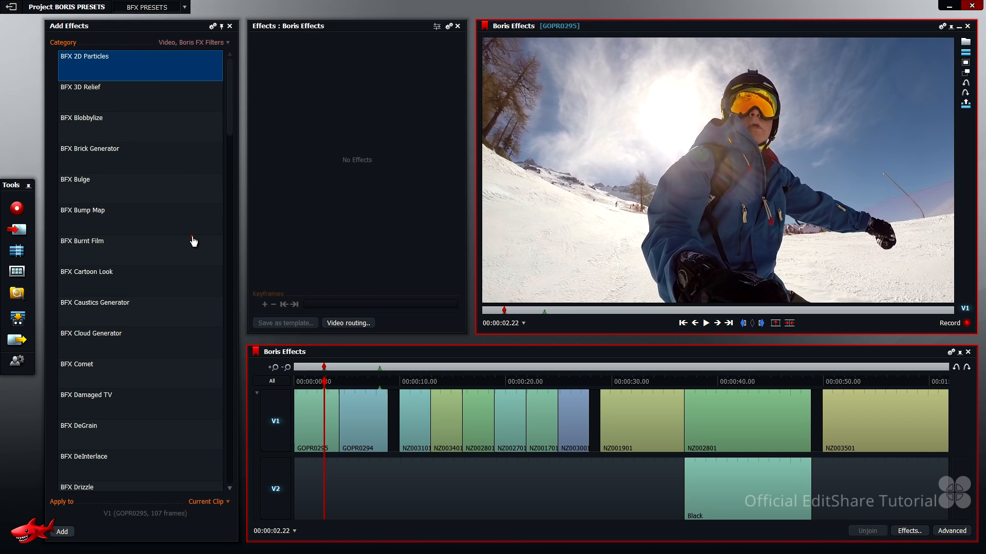
pyautogui.click(194, 248)
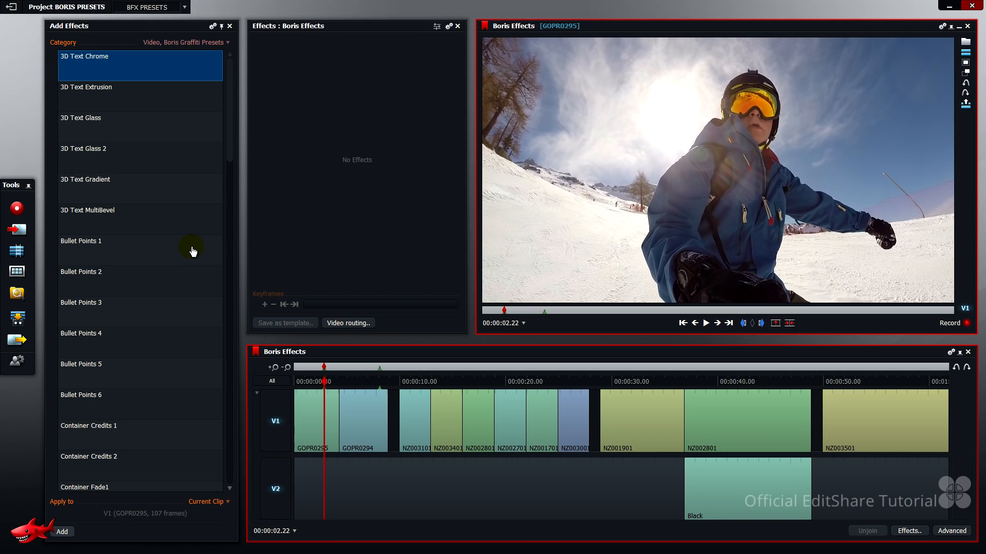
pyautogui.click(210, 43)
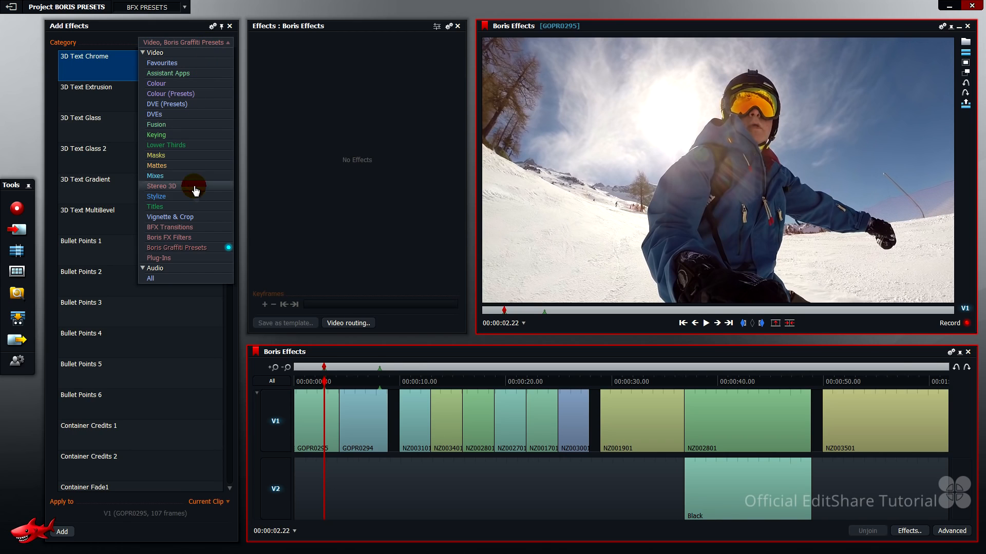
pyautogui.click(189, 237)
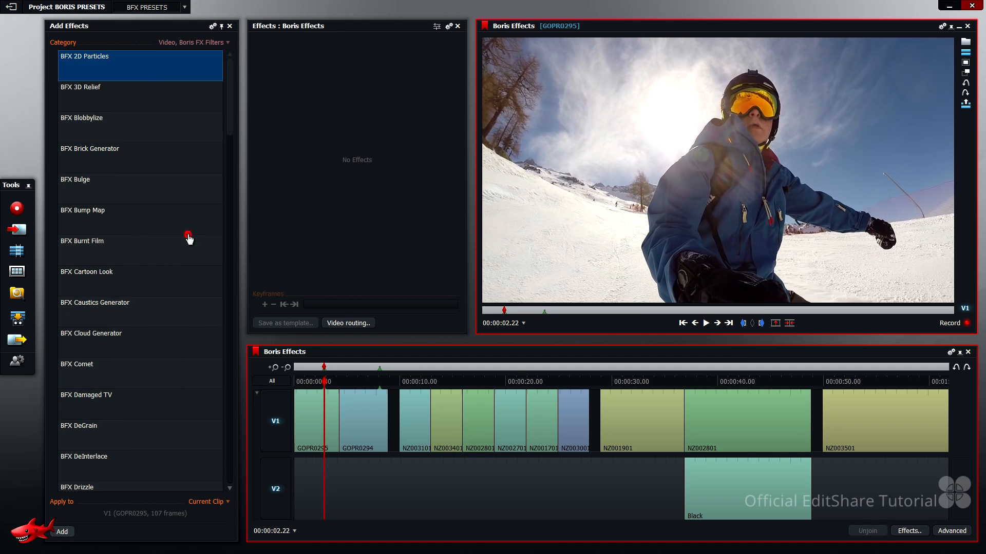
# Try the BFX Cloud Generator filter on the GOPR0295 clip
pyautogui.moveTo(139, 283); pyautogui.dragTo(316, 162)
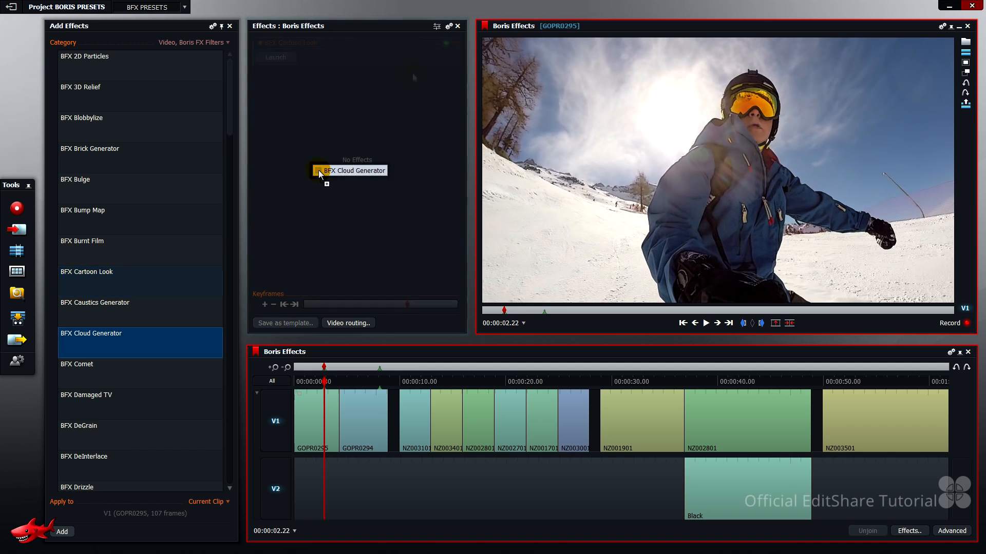
pyautogui.moveTo(318, 170); pyautogui.dragTo(318, 169)
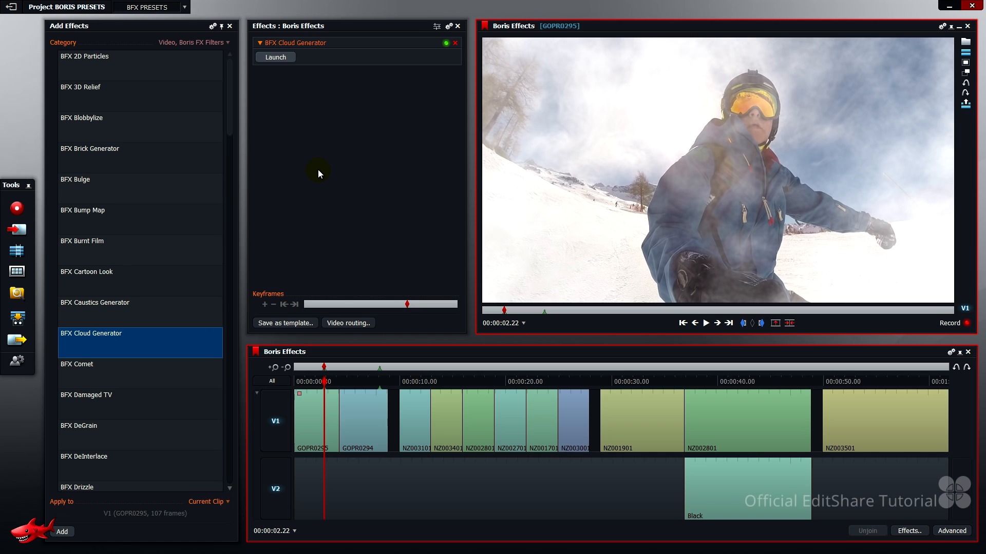
# Try the BFX Caustics Generator and BFX Damaged TV filters on the GOPR0295 clip, removing each one
pyautogui.click(165, 318)
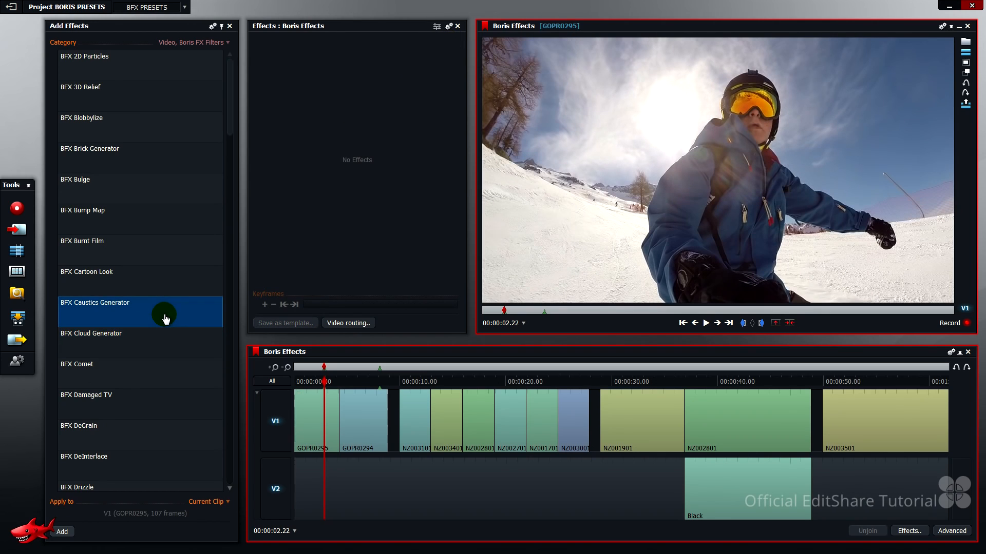
pyautogui.moveTo(166, 319); pyautogui.dragTo(305, 181)
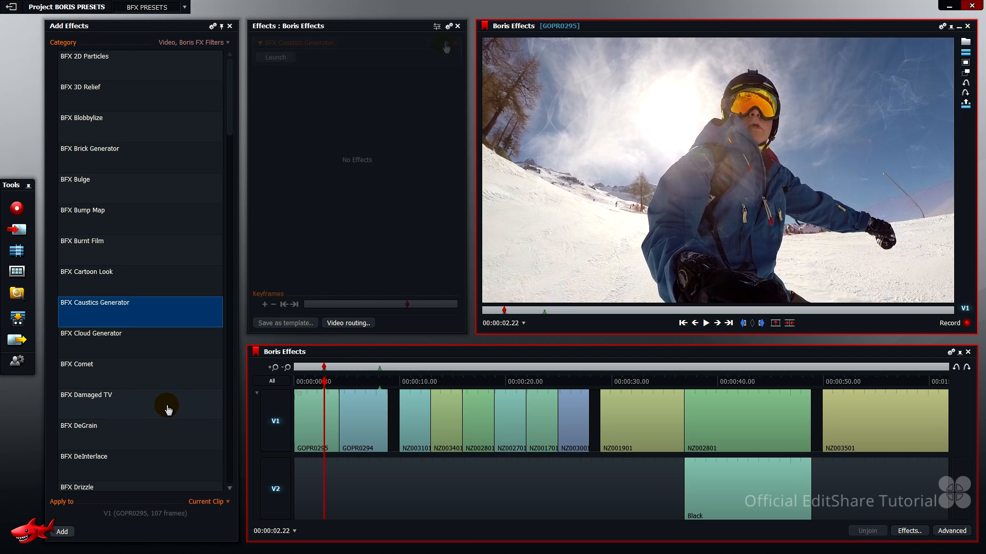
pyautogui.moveTo(165, 409); pyautogui.dragTo(327, 165)
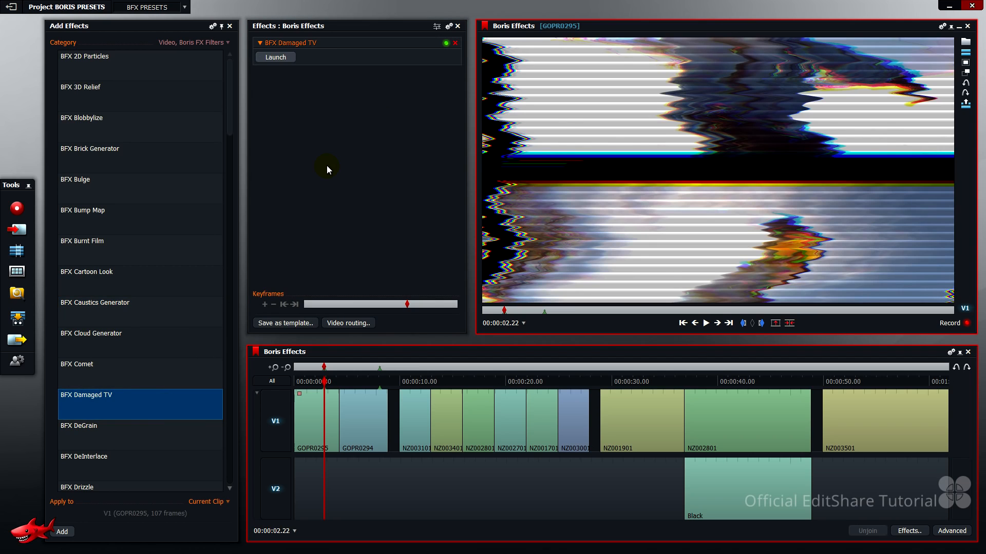
pyautogui.click(455, 42)
# Find the BFX Kaleidoscope filter further down the effects list and try it on the GOPR0295 clip
pyautogui.scroll(-10, 225, 208)
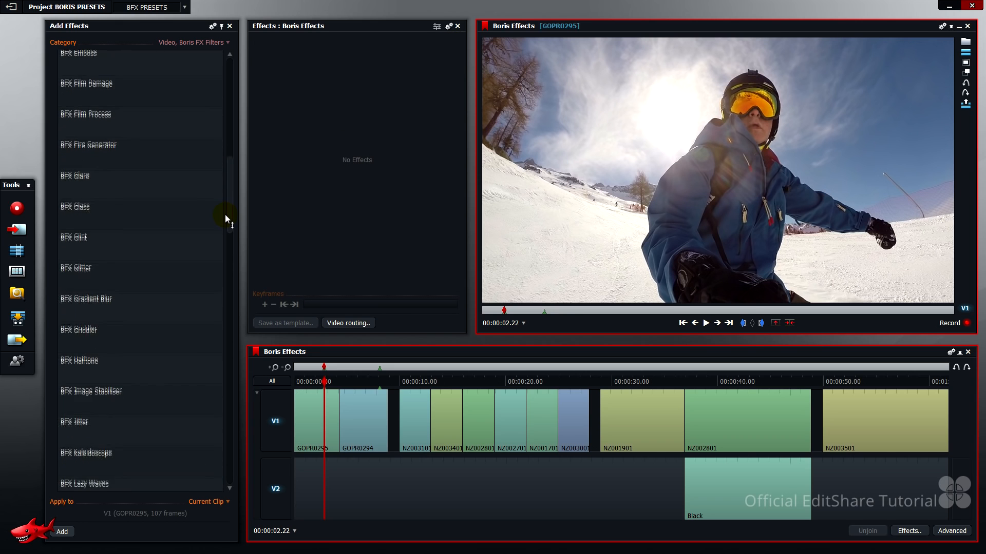
pyautogui.scroll(-5, 224, 226)
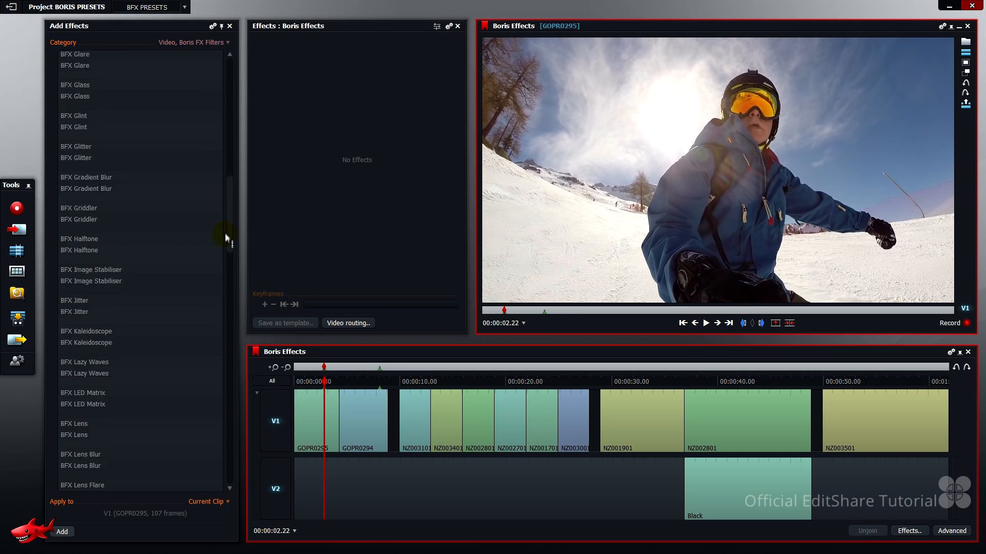
pyautogui.moveTo(225, 247); pyautogui.dragTo(226, 272)
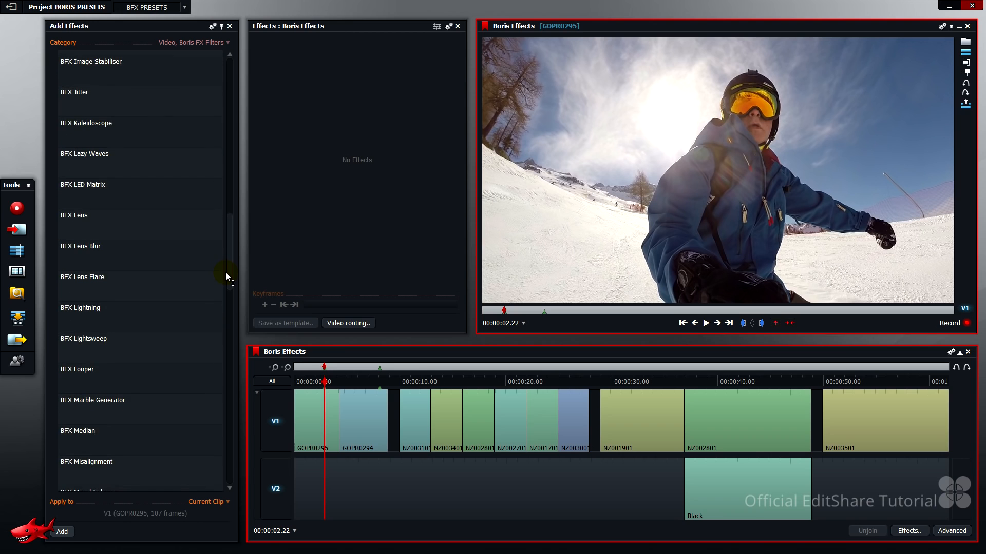
pyautogui.click(158, 135)
pyautogui.moveTo(157, 134); pyautogui.dragTo(336, 102)
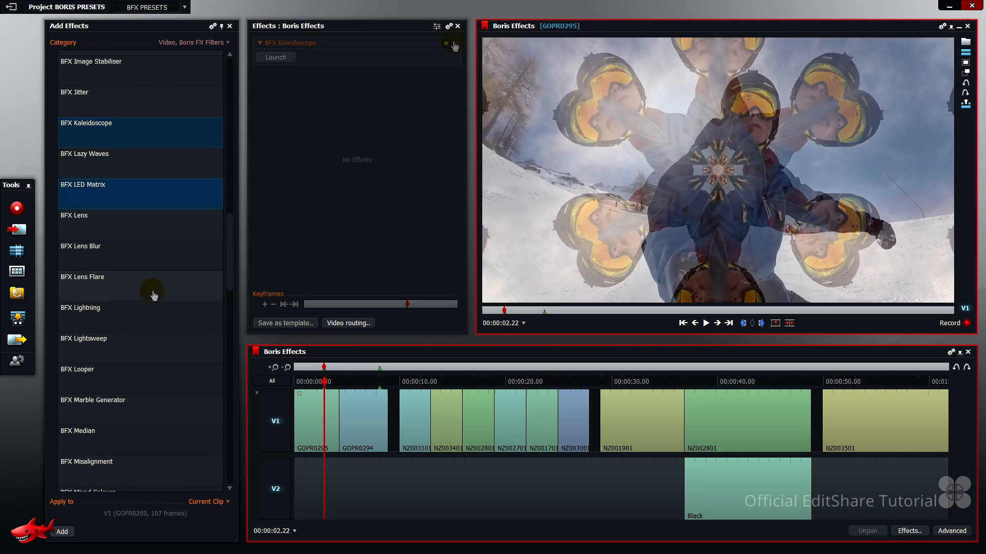
# Try the BFX Lens Flare and BFX Lens Blur filters on the GOPR0295 clip, removing each one
pyautogui.moveTo(149, 288); pyautogui.dragTo(330, 146)
pyautogui.click(456, 44)
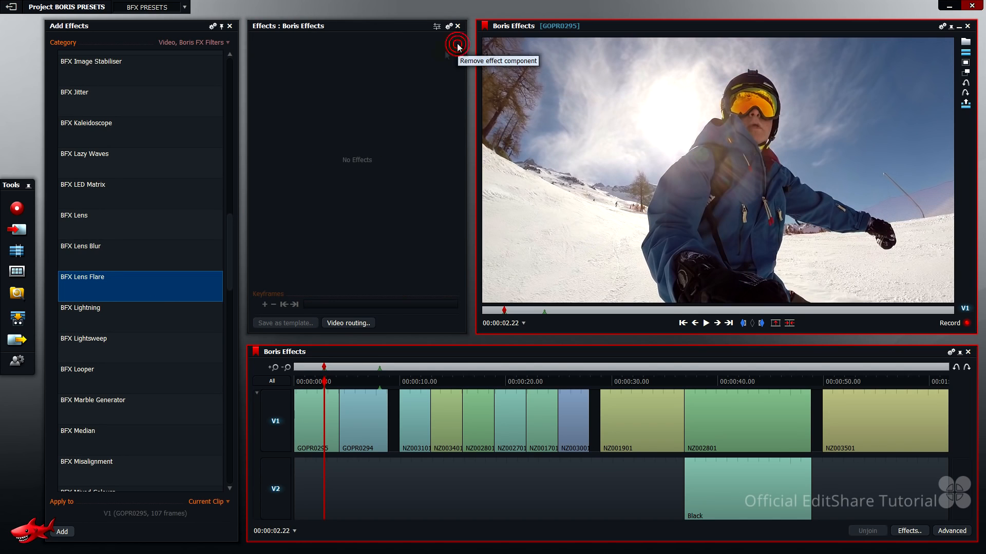
pyautogui.moveTo(176, 249); pyautogui.dragTo(347, 124)
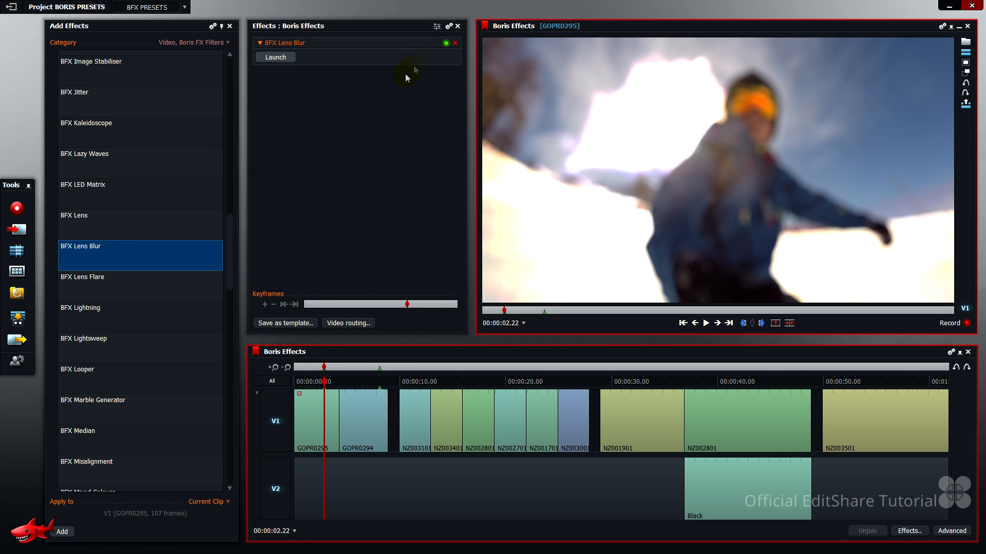
pyautogui.click(455, 44)
# Try the BFX Lightning and BFX Rays Ring filters on the GOPR0295 clip, removing each one
pyautogui.moveTo(150, 311); pyautogui.dragTo(284, 189)
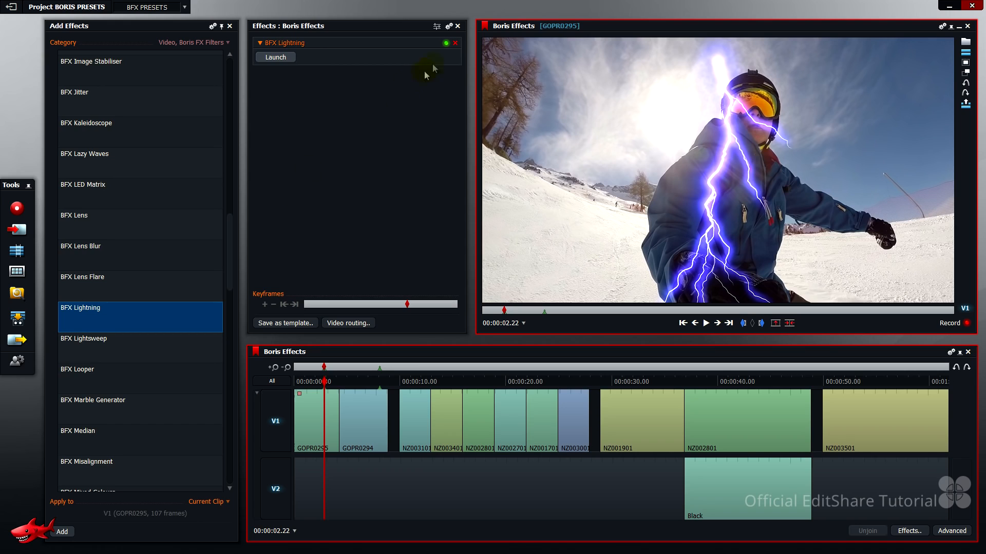
pyautogui.click(454, 43)
pyautogui.scroll(-5, 149, 216)
pyautogui.click(149, 216)
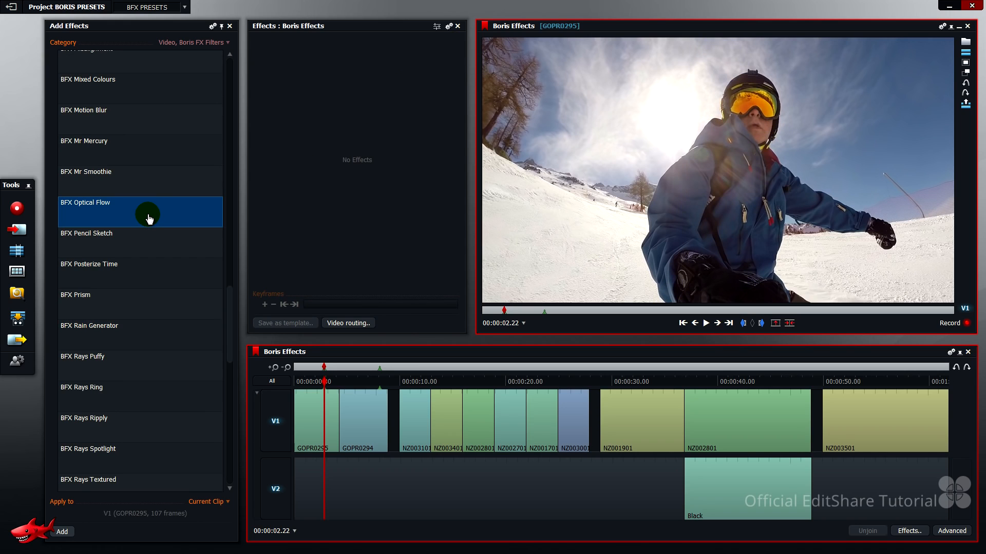
pyautogui.moveTo(135, 393); pyautogui.dragTo(319, 188)
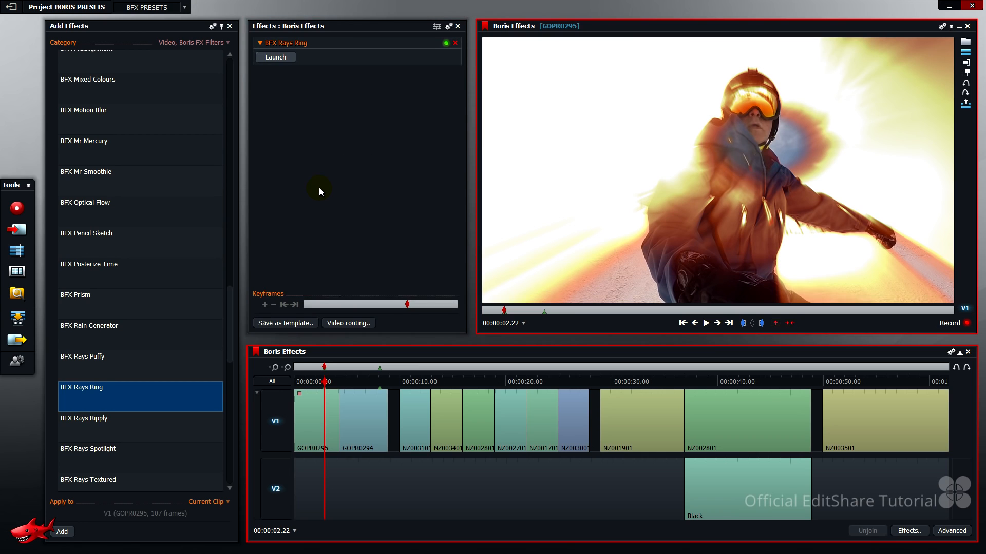
pyautogui.click(455, 43)
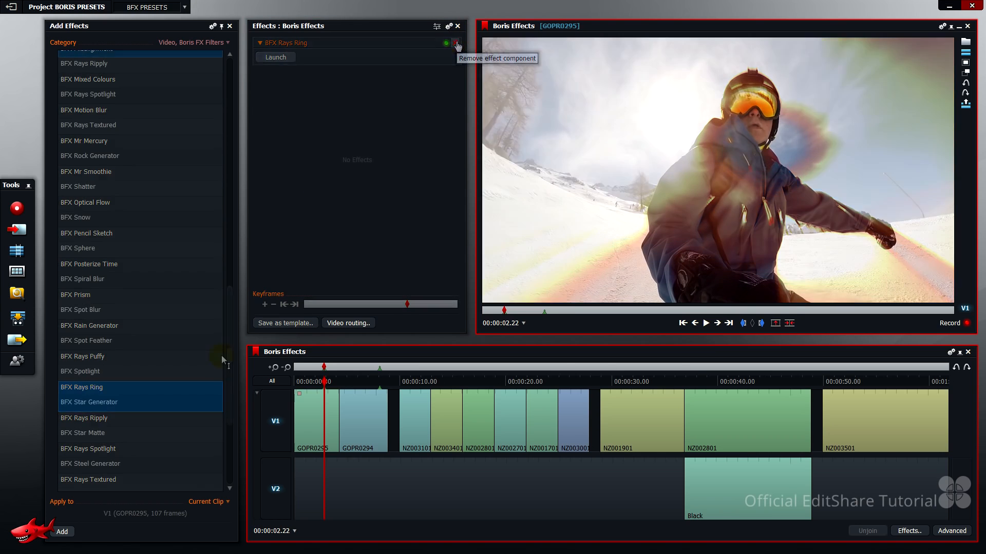
# Try the BFX Water Colour filter near the end of the list on the clip and remove it
pyautogui.scroll(-5, 168, 280)
pyautogui.moveTo(141, 222); pyautogui.dragTo(316, 148)
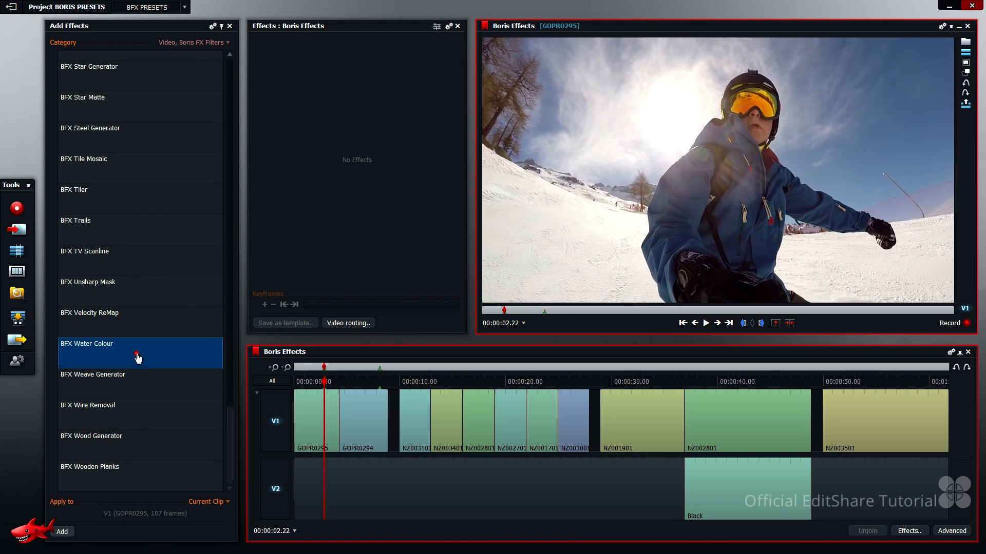
pyautogui.moveTo(141, 348); pyautogui.dragTo(329, 191)
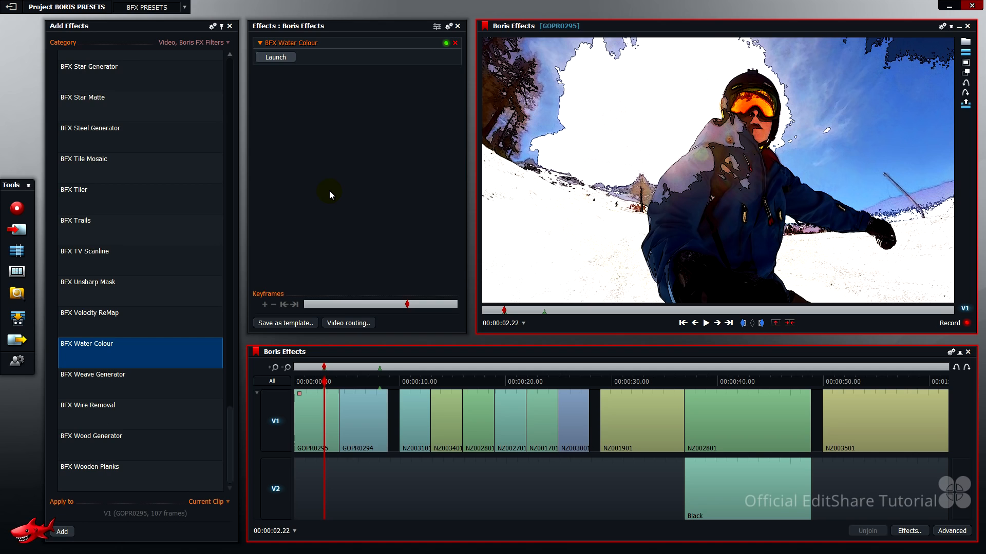
pyautogui.click(454, 46)
# Apply the BFX Rays Puffy filter to the GOPR0295 clip
pyautogui.scroll(5, 126, 234)
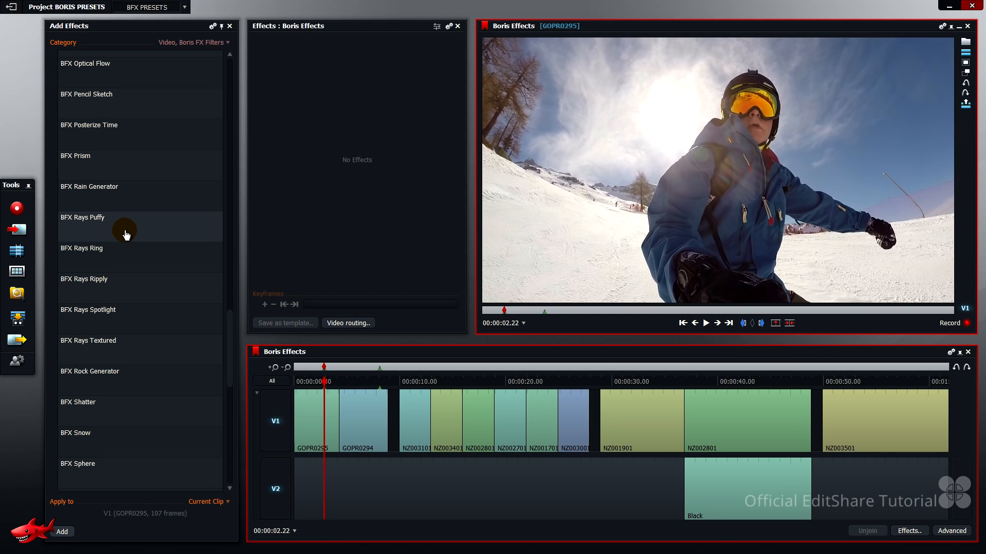
pyautogui.click(126, 234)
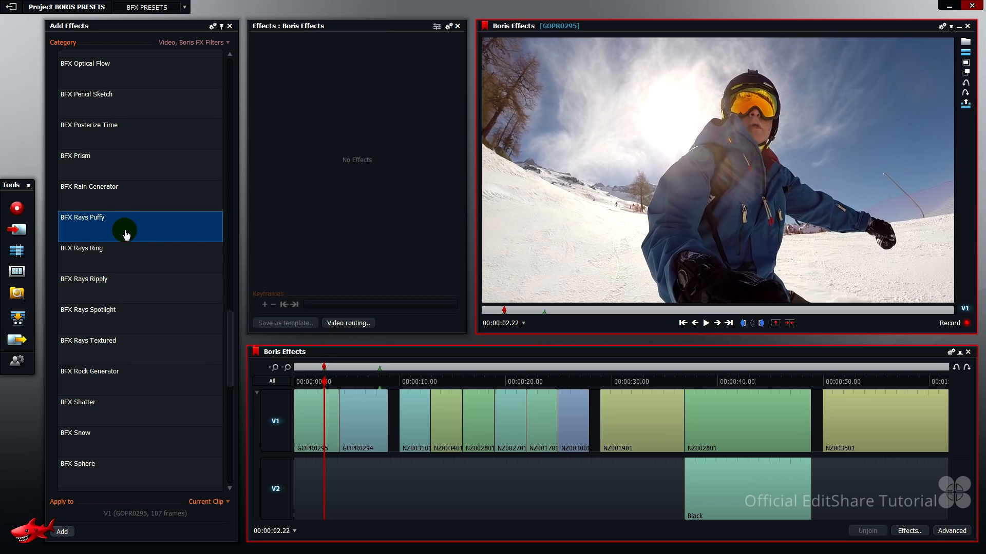
pyautogui.moveTo(126, 235); pyautogui.dragTo(321, 121)
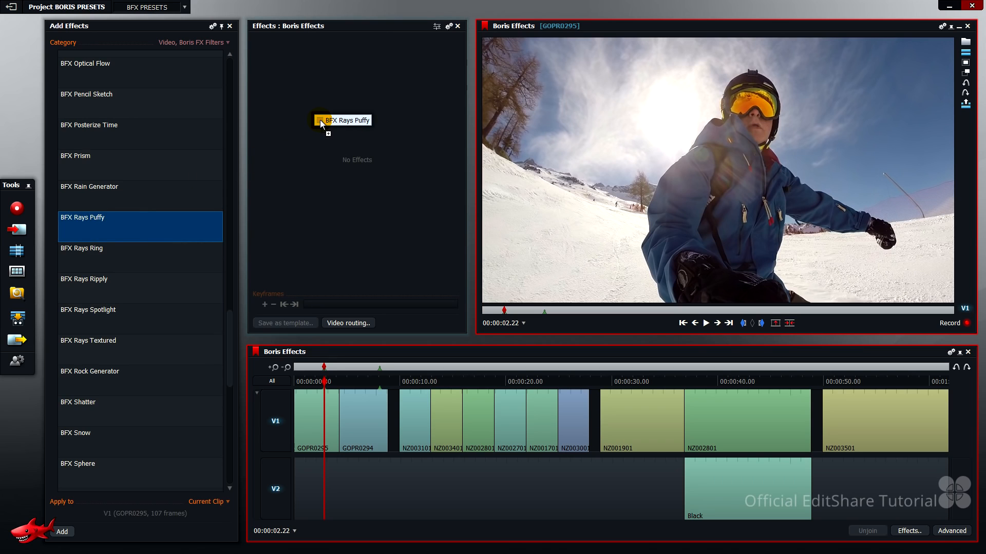
pyautogui.moveTo(320, 119); pyautogui.dragTo(316, 408)
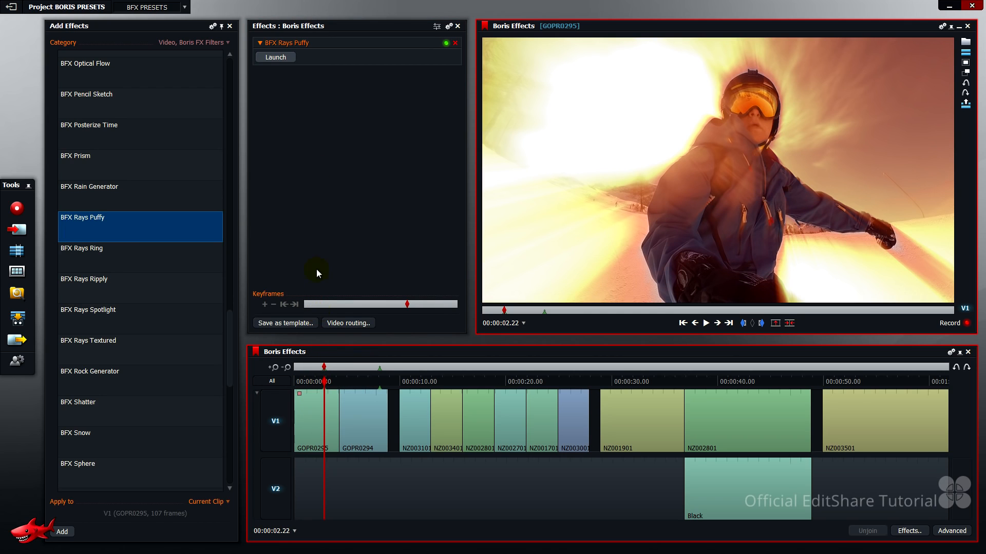
# Launch the Rays Puffy effect in the Boris FX editor and expand the Video 1 track
pyautogui.click(275, 59)
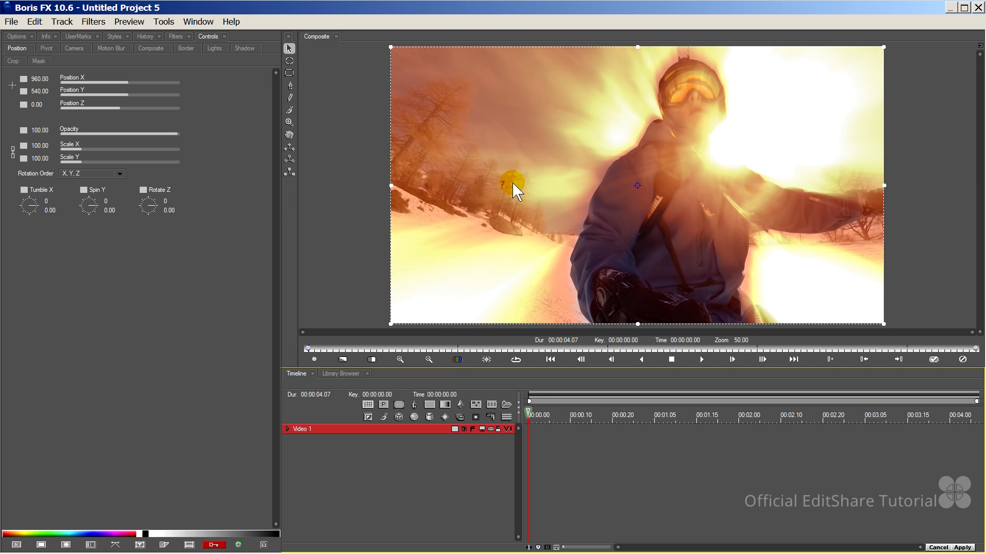
pyautogui.click(287, 430)
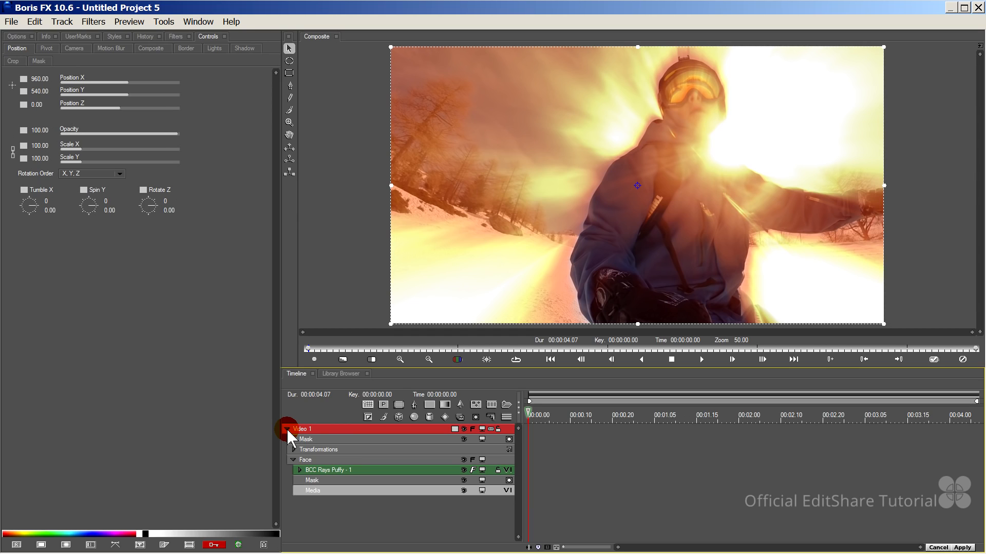
# Select the Transformations track under Video 1 and turn off automatic keyframing
pyautogui.click(344, 447)
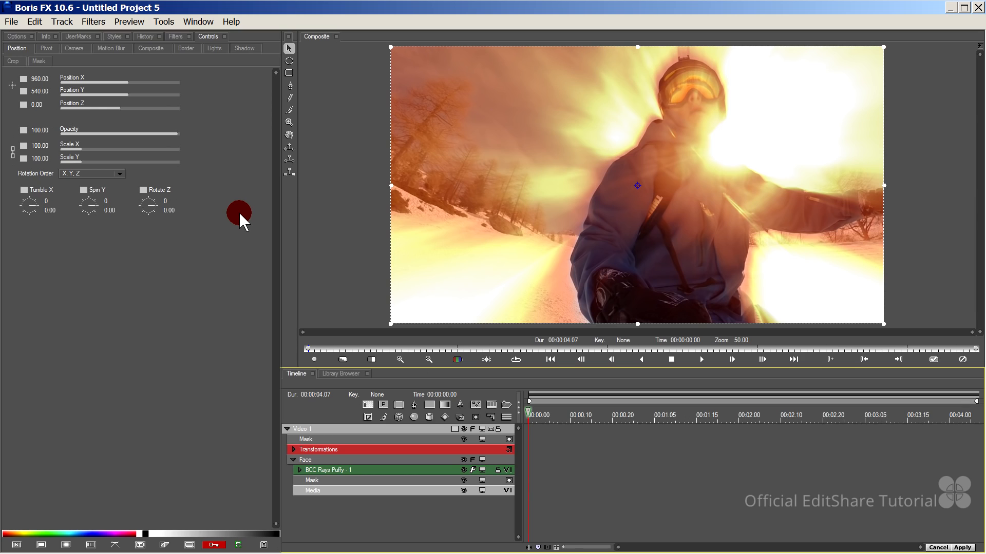
pyautogui.click(213, 545)
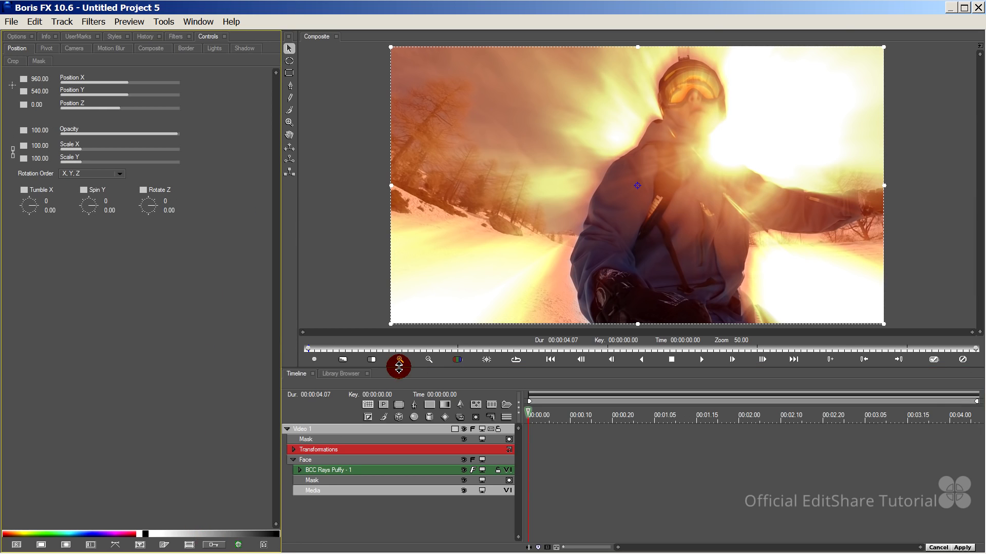
pyautogui.click(430, 360)
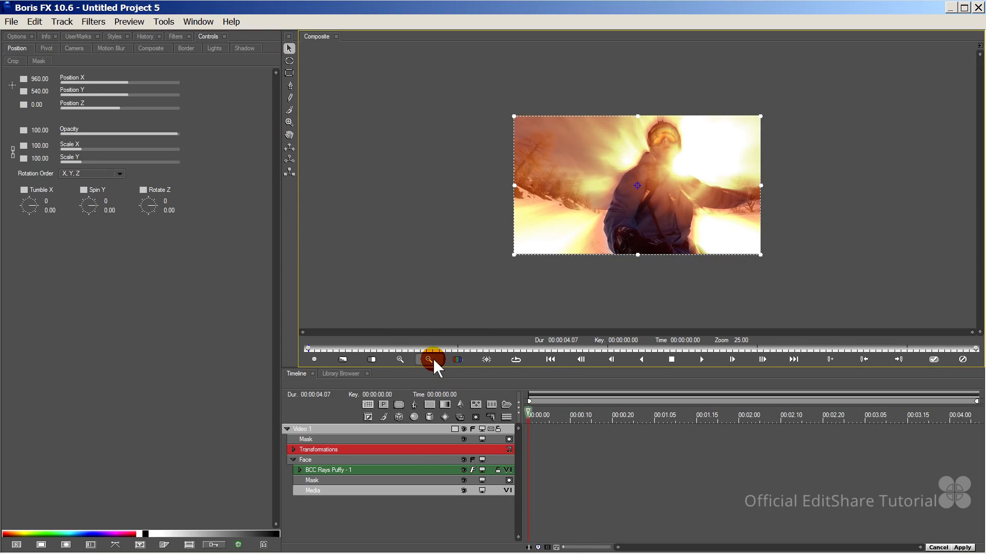
# Hide the BCC Rays Puffy filter and enlarge the picture evenly to a scale of about 176 in Transformations
pyautogui.click(405, 470)
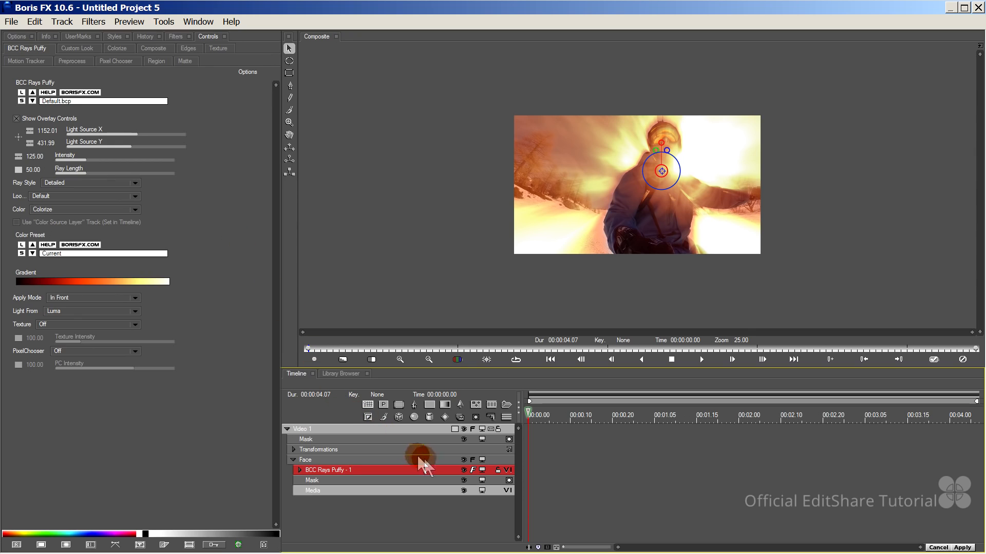
pyautogui.click(463, 470)
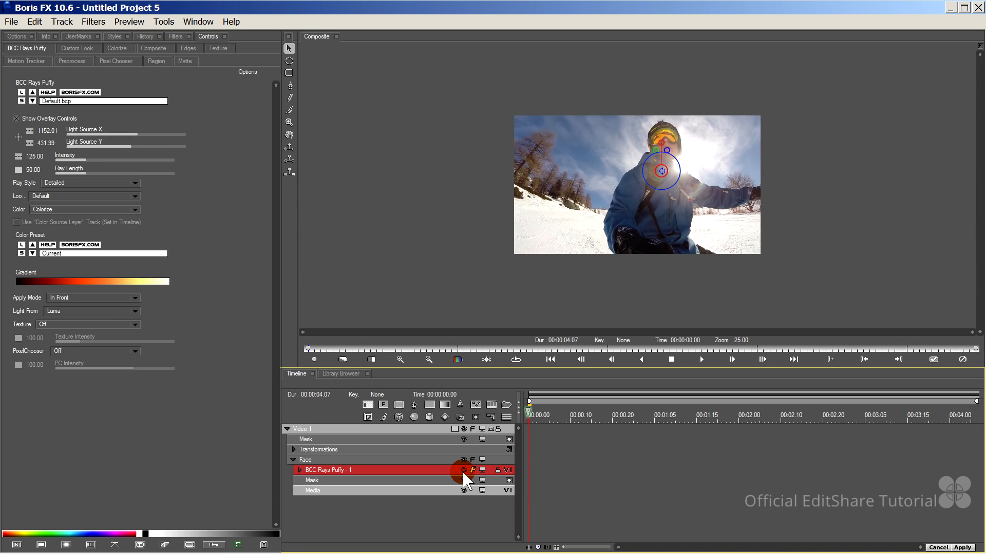
pyautogui.click(423, 450)
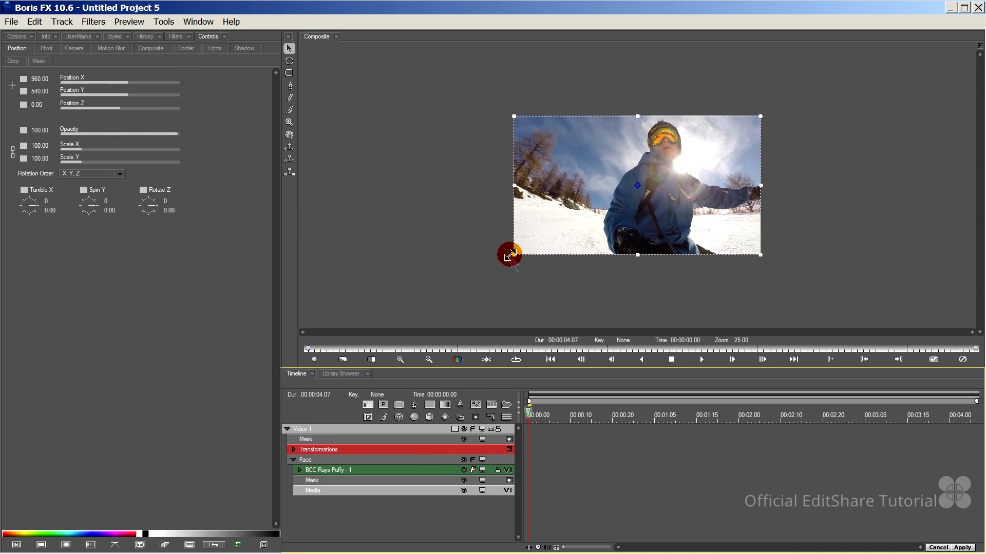
pyautogui.moveTo(510, 252); pyautogui.dragTo(431, 326)
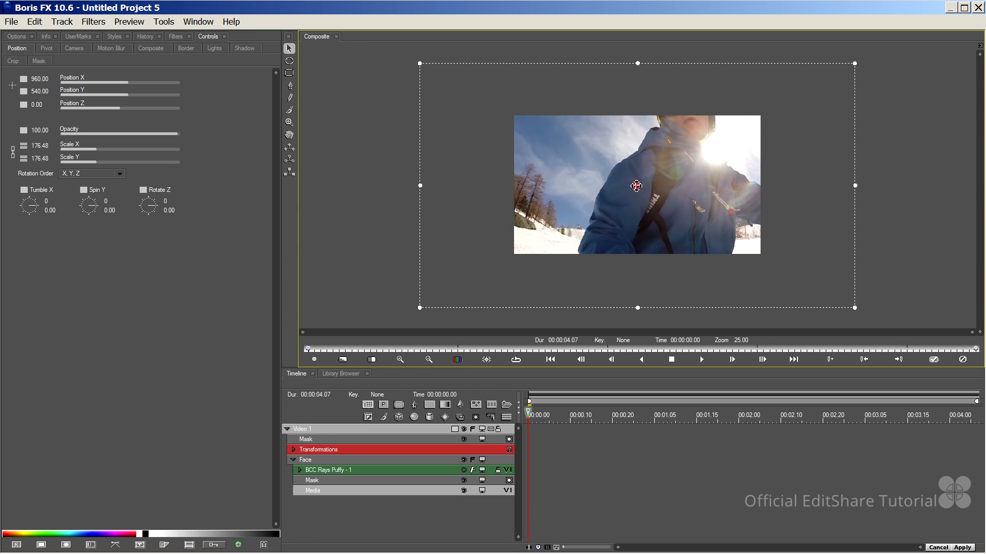
# Reposition the enlarged picture to about X 288, Y 896 and show the BCC Rays Puffy filter again
pyautogui.moveTo(636, 186); pyautogui.dragTo(549, 231)
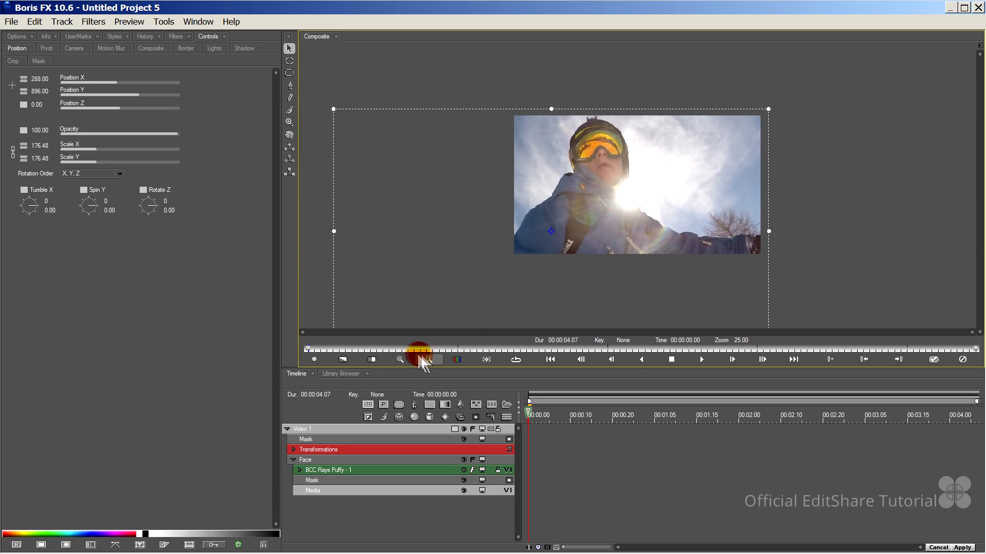
pyautogui.click(402, 358)
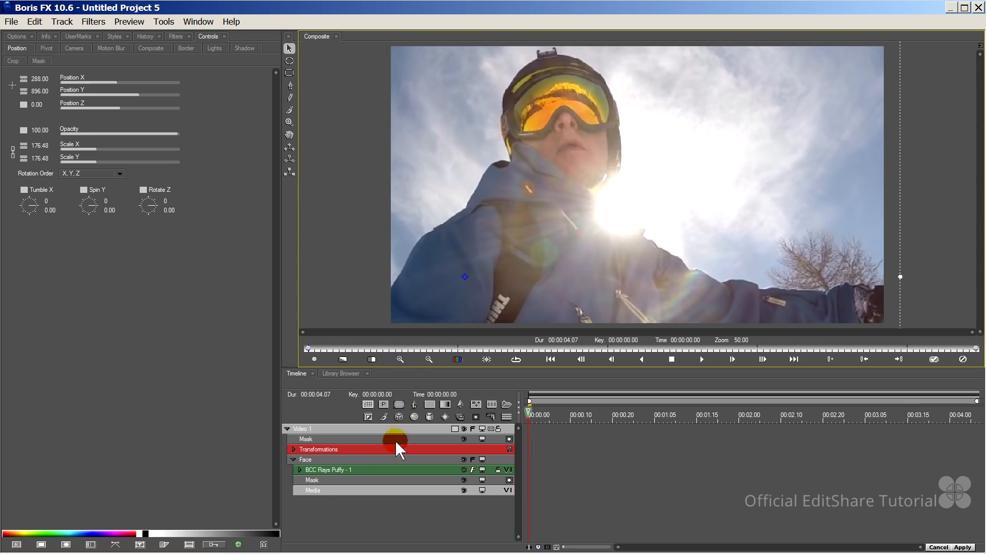
pyautogui.click(463, 470)
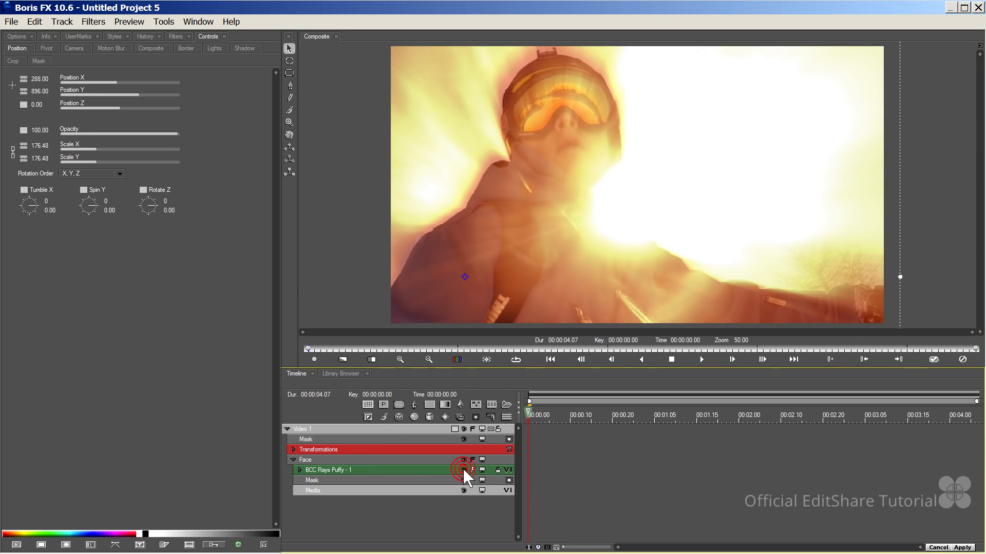
# Select the BCC Rays Puffy filter and load its intenseOriginalColors.bcp preset
pyautogui.click(402, 470)
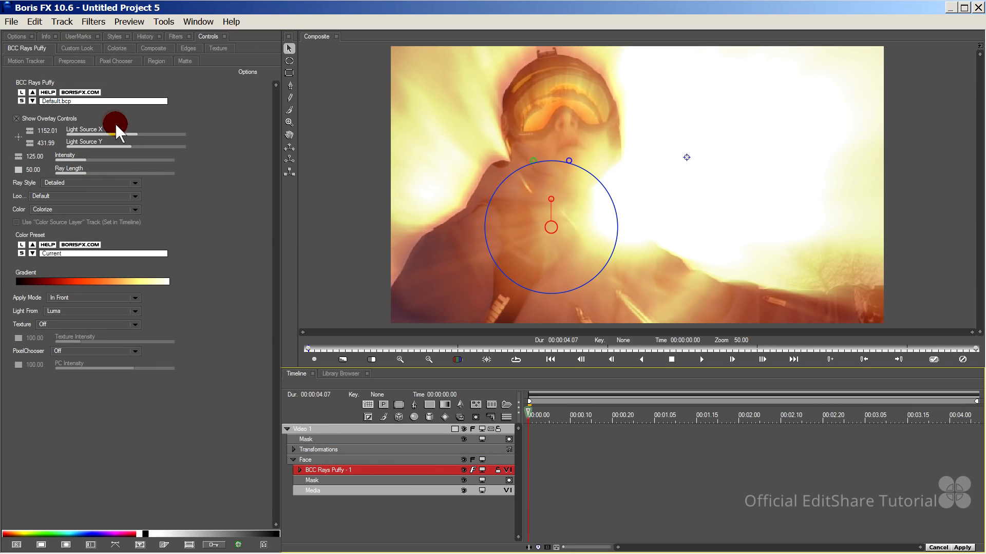
pyautogui.click(73, 100)
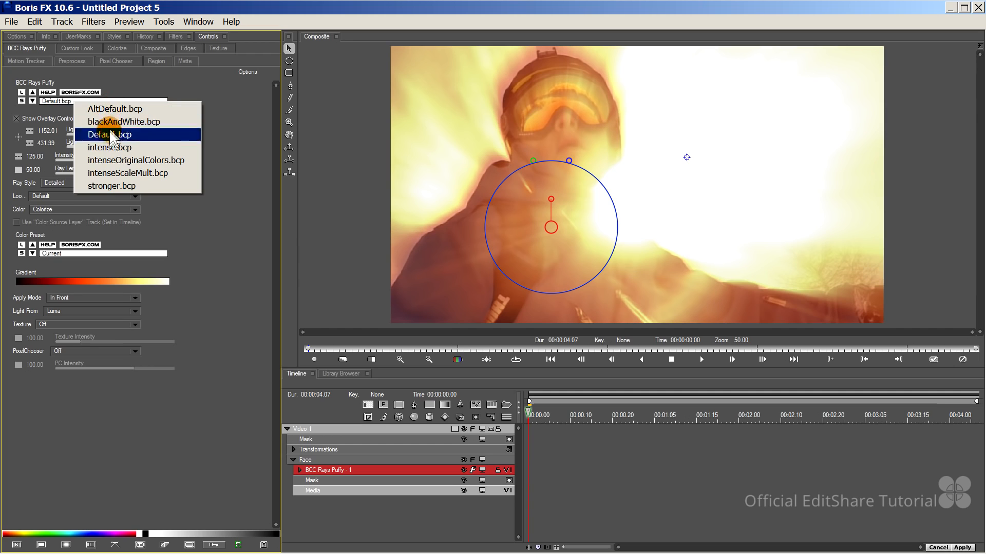
pyautogui.click(32, 101)
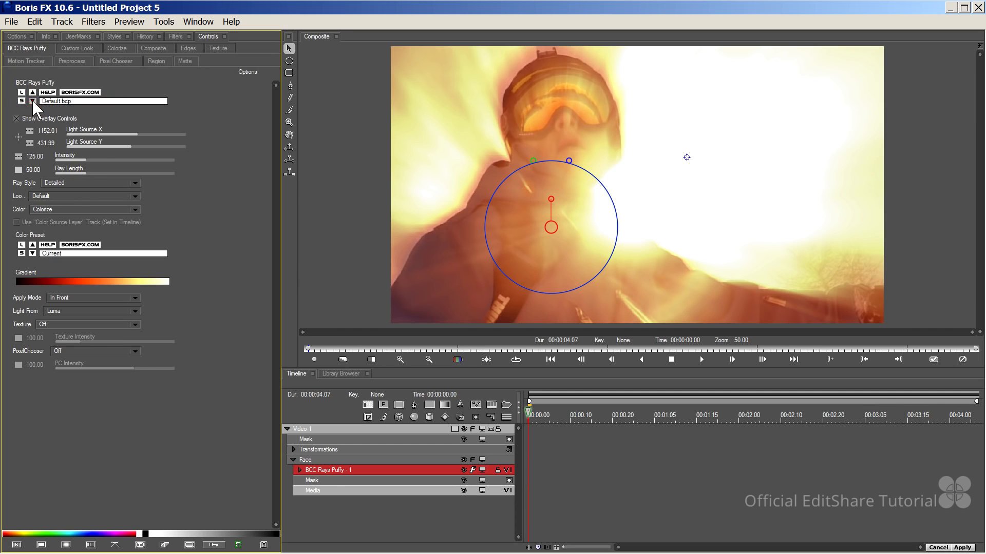
pyautogui.click(32, 100)
pyautogui.click(32, 99)
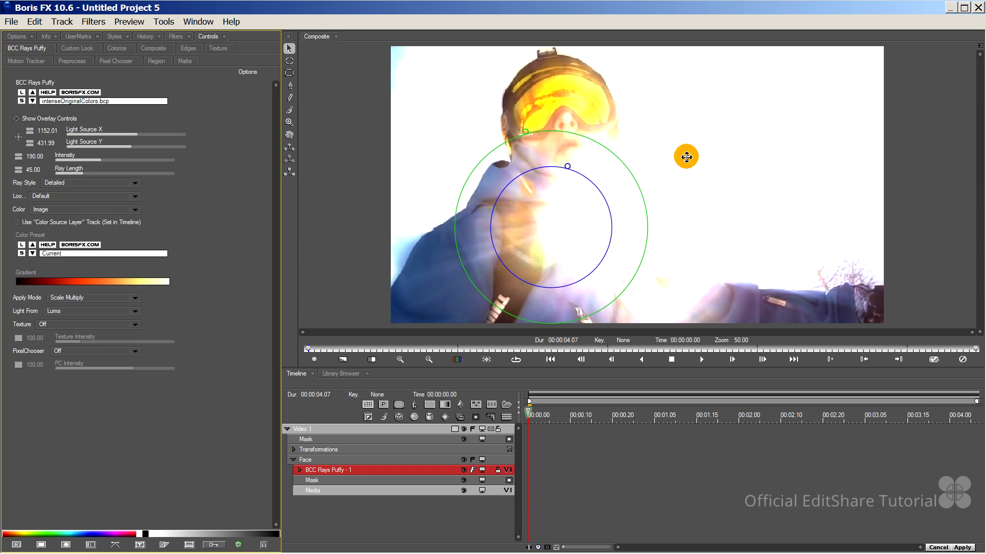
# Try different light source positions in the composite, ending at about X 424, Y 280 beside the helmet
pyautogui.moveTo(687, 157); pyautogui.dragTo(467, 116)
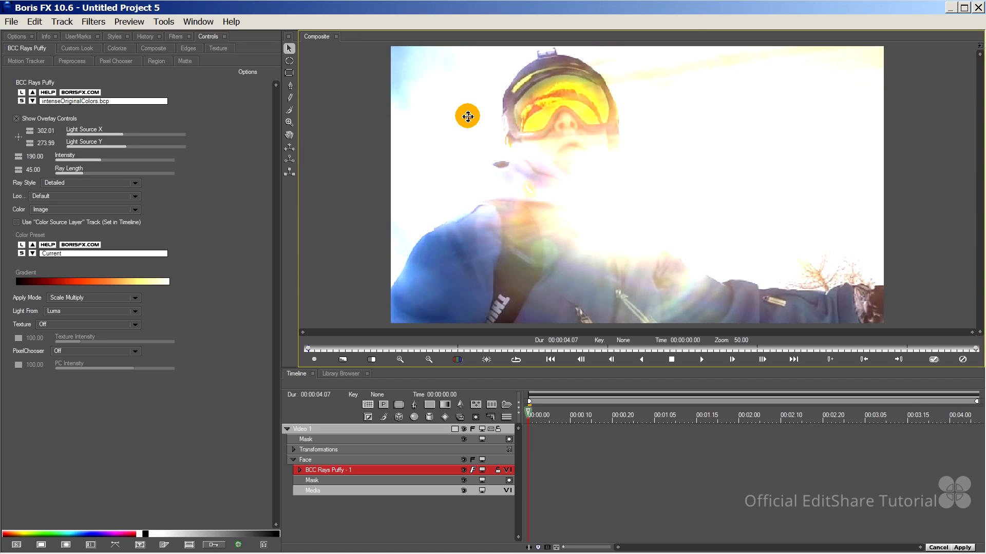
pyautogui.click(400, 98)
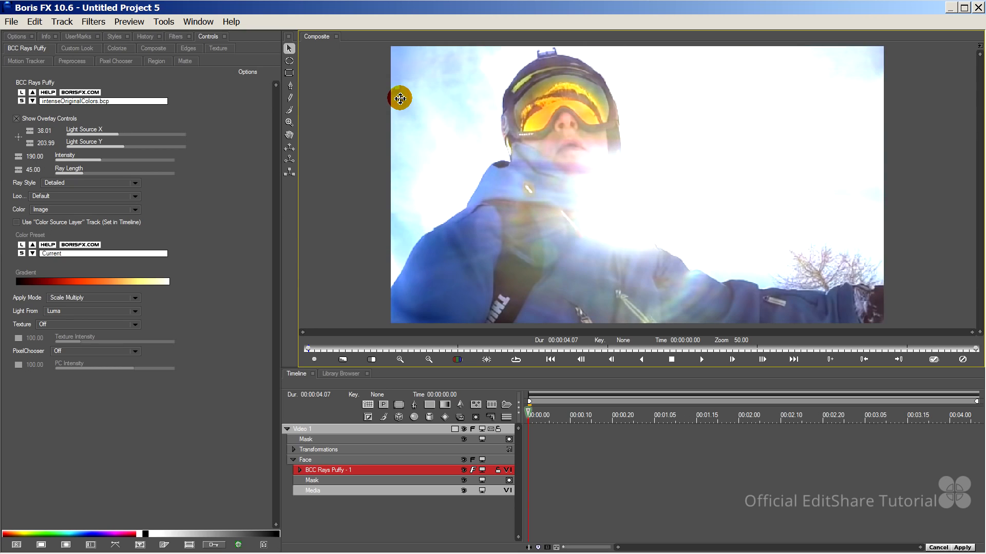
pyautogui.moveTo(400, 98); pyautogui.dragTo(499, 118)
# Go to time 00:00:01.14 and place the rays' light source at about X 184, Y 324
pyautogui.click(629, 411)
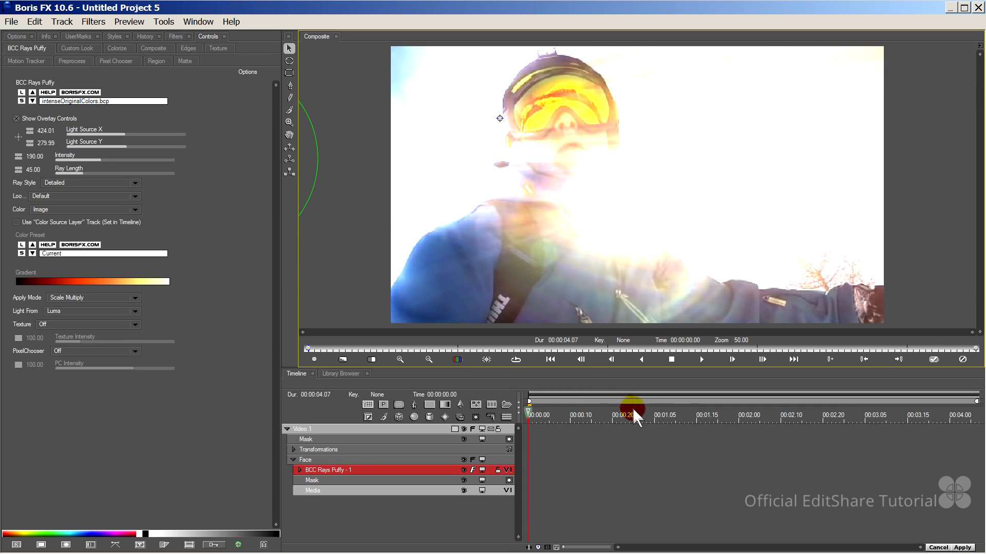
pyautogui.moveTo(630, 411); pyautogui.dragTo(694, 416)
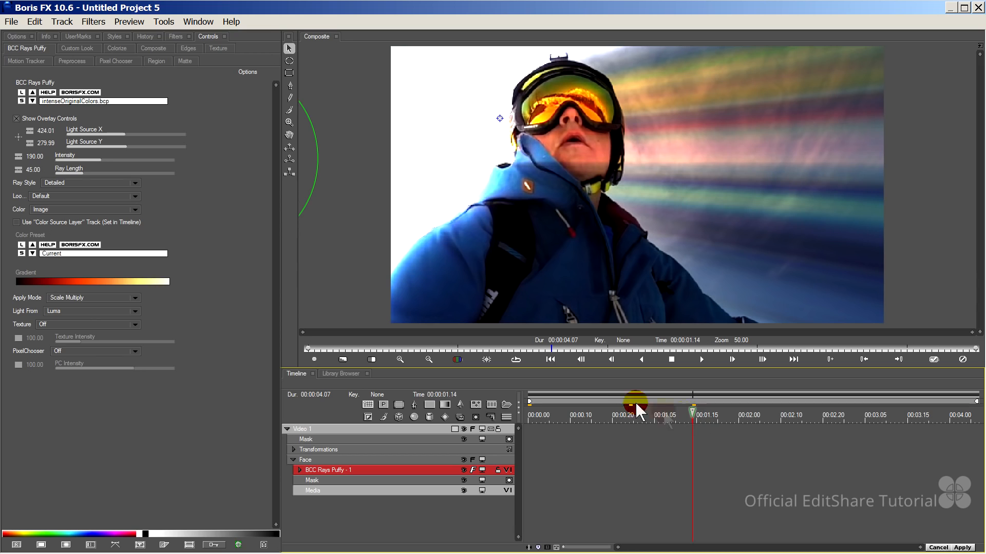
pyautogui.click(429, 359)
pyautogui.click(437, 140)
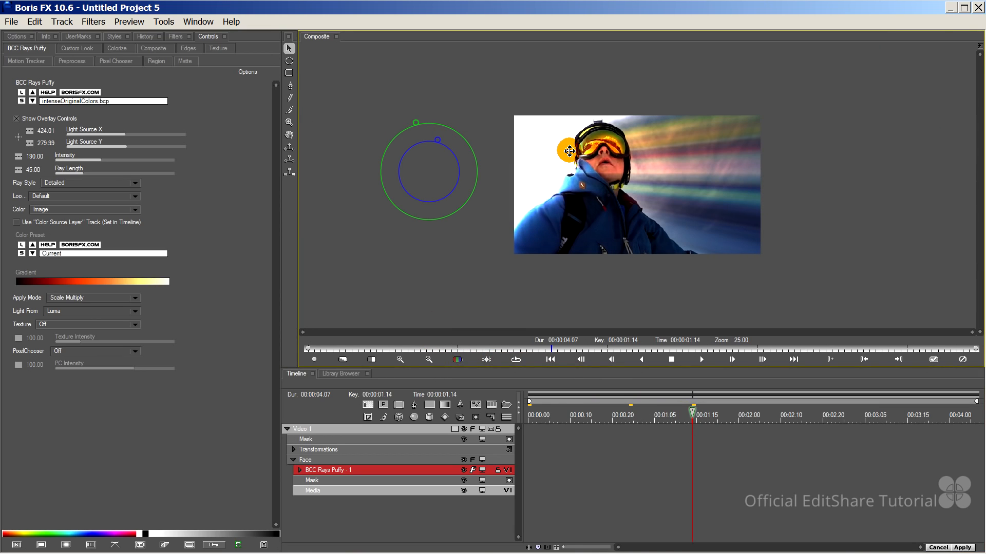
pyautogui.moveTo(569, 151); pyautogui.dragTo(538, 156)
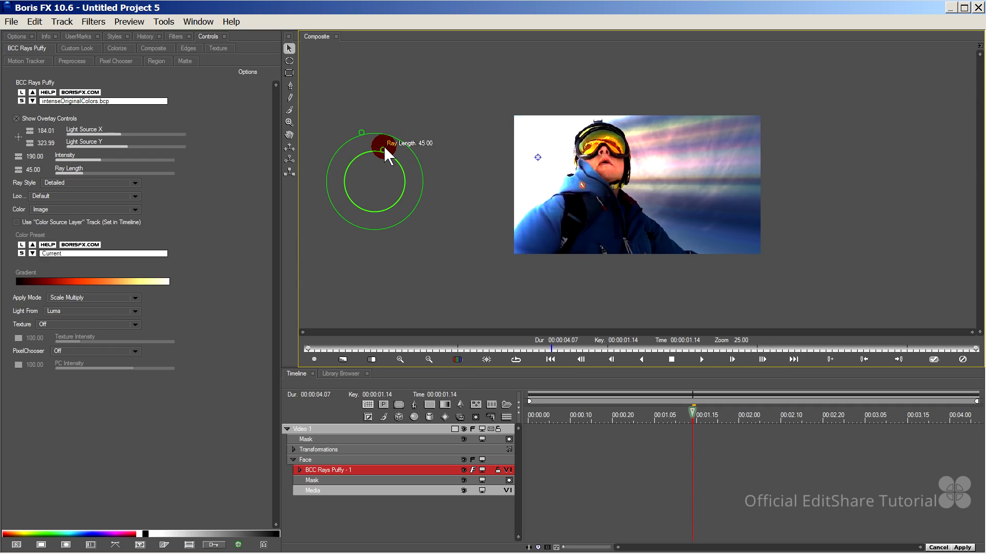
# Set the rays' length to about 38 and their intensity to about 183, and apply the effect to the clip
pyautogui.moveTo(383, 147)
pyautogui.mouseDown()
pyautogui.moveTo(391, 134)
pyautogui.moveTo(382, 153)
pyautogui.mouseUp()
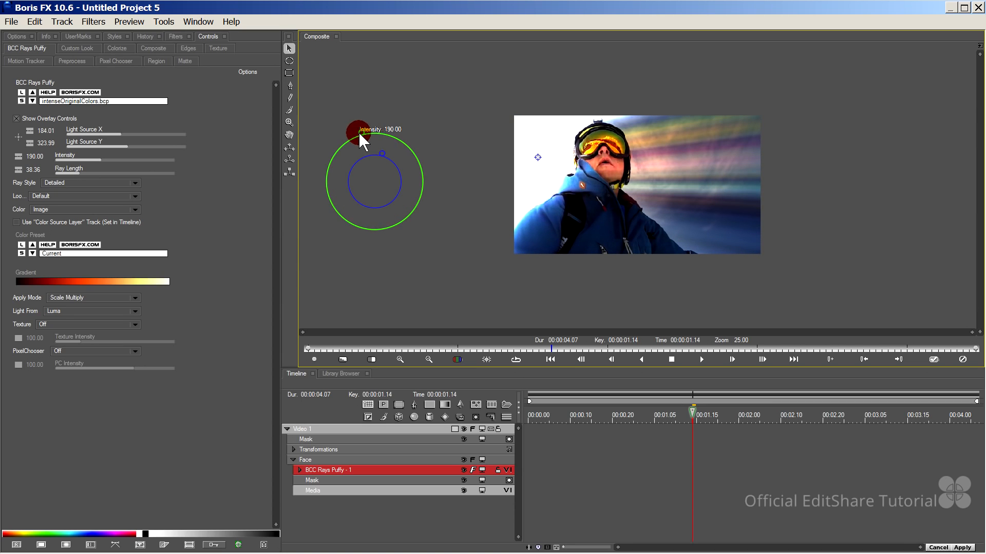
pyautogui.moveTo(359, 130)
pyautogui.mouseDown()
pyautogui.moveTo(356, 117)
pyautogui.moveTo(355, 128)
pyautogui.mouseUp()
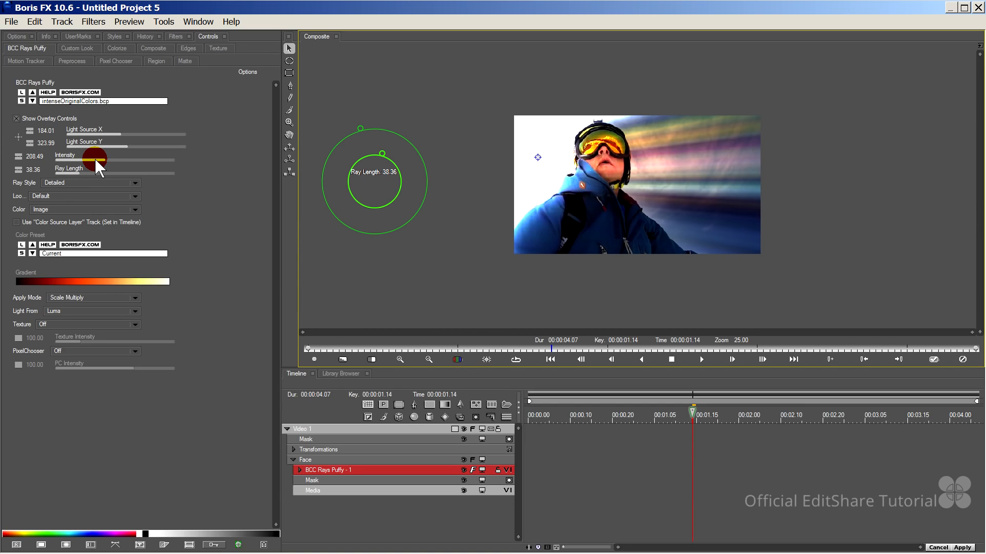
pyautogui.moveTo(96, 156); pyautogui.dragTo(101, 156)
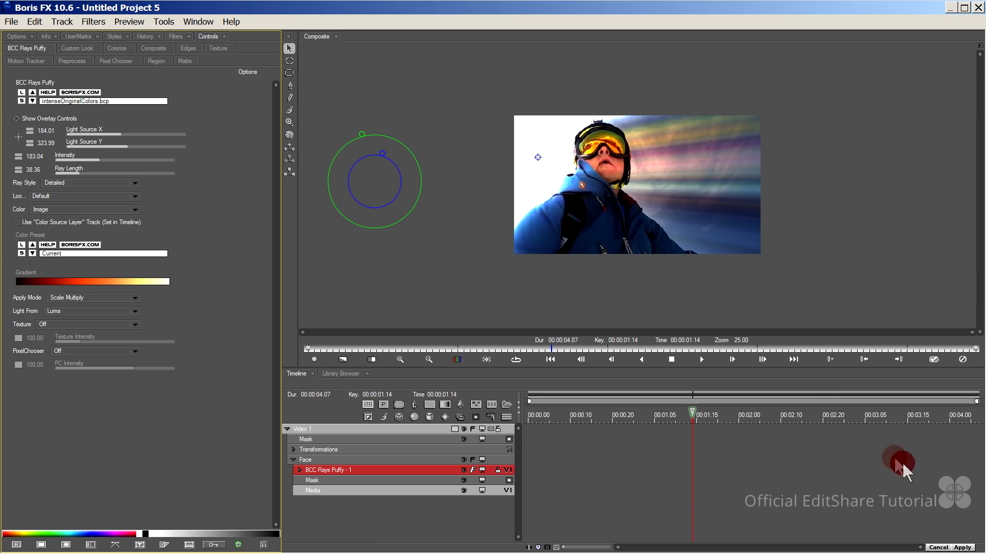
pyautogui.click(962, 548)
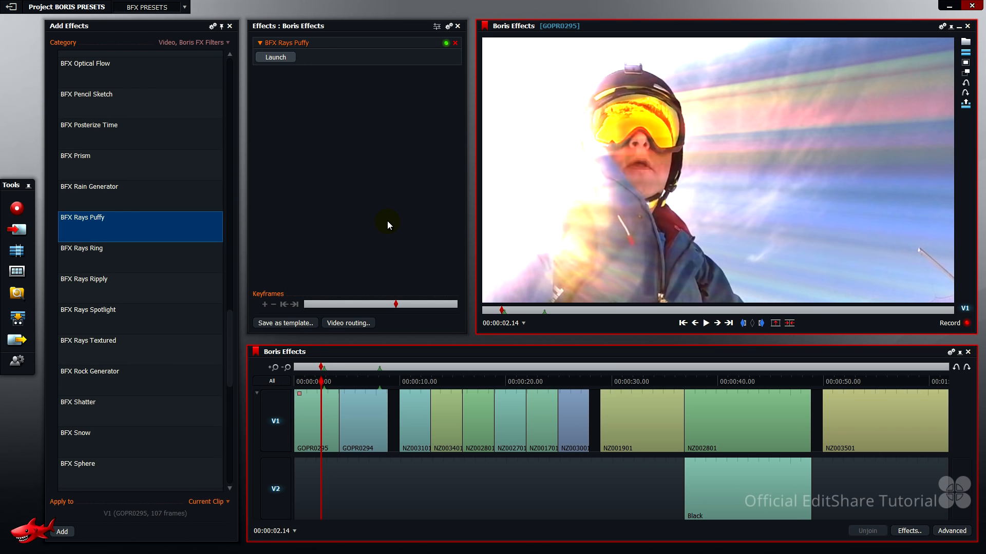
# Apply the BFX Rays Spotlight filter to the GOPR0294 clip and launch it in the Boris FX editor
pyautogui.click(362, 424)
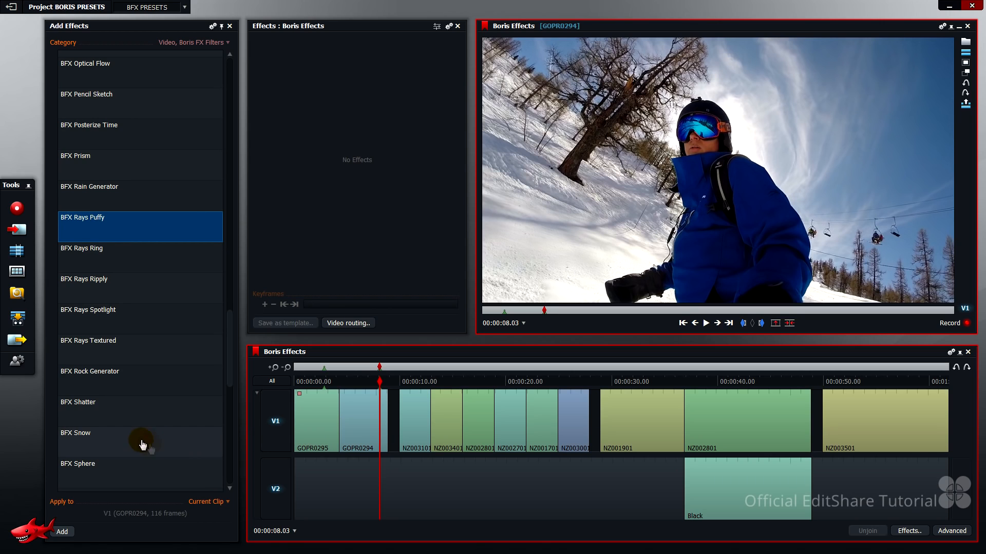
pyautogui.moveTo(118, 319); pyautogui.dragTo(304, 138)
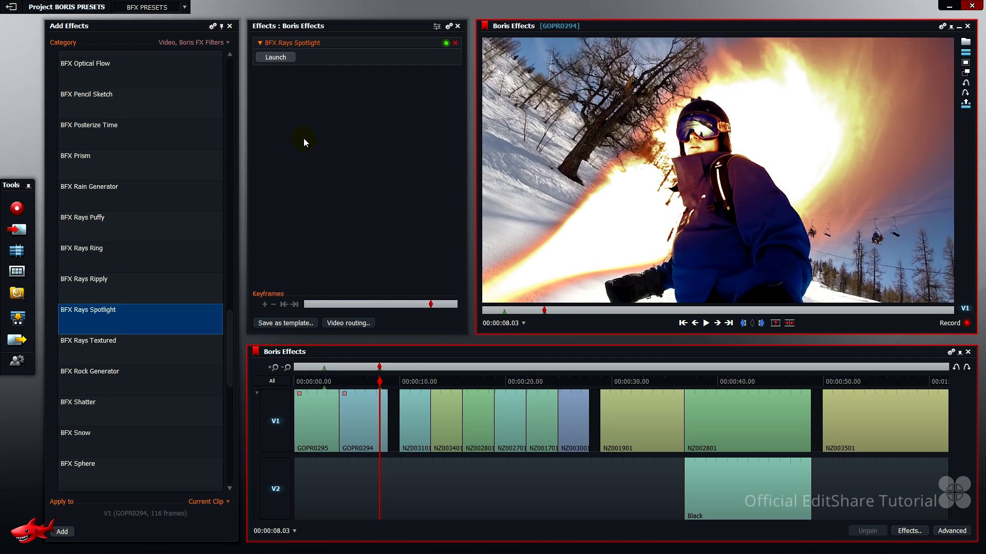
pyautogui.click(275, 61)
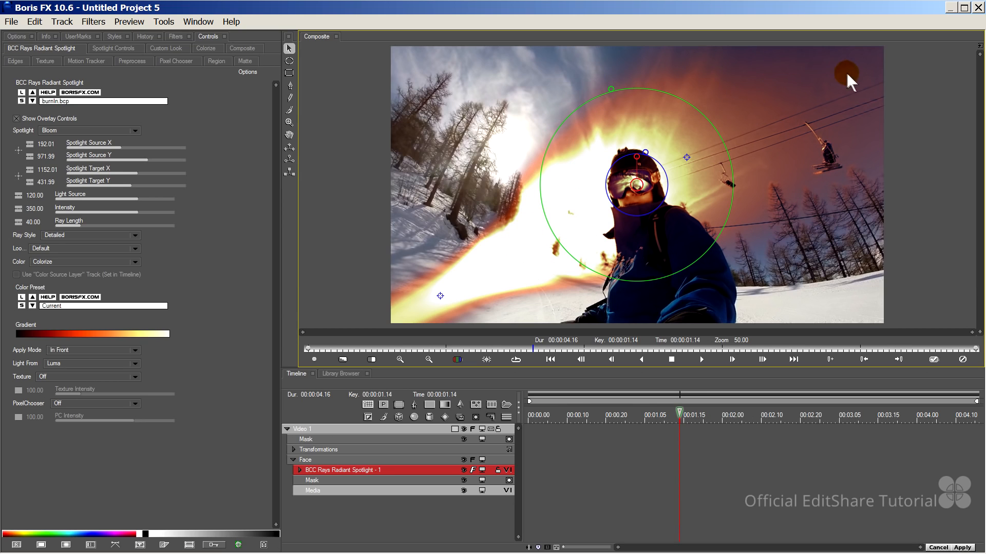
# Give the spotlight the blues.bcp color preset, ray length about 36, intensity about 279 and target at about X 1336, Y 416
pyautogui.moveTo(646, 152); pyautogui.dragTo(642, 153)
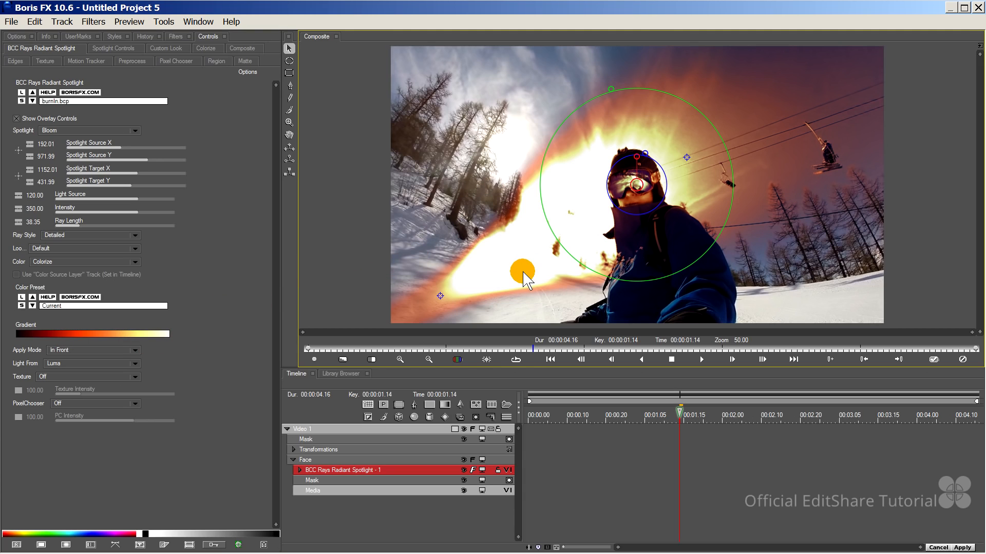
pyautogui.click(69, 306)
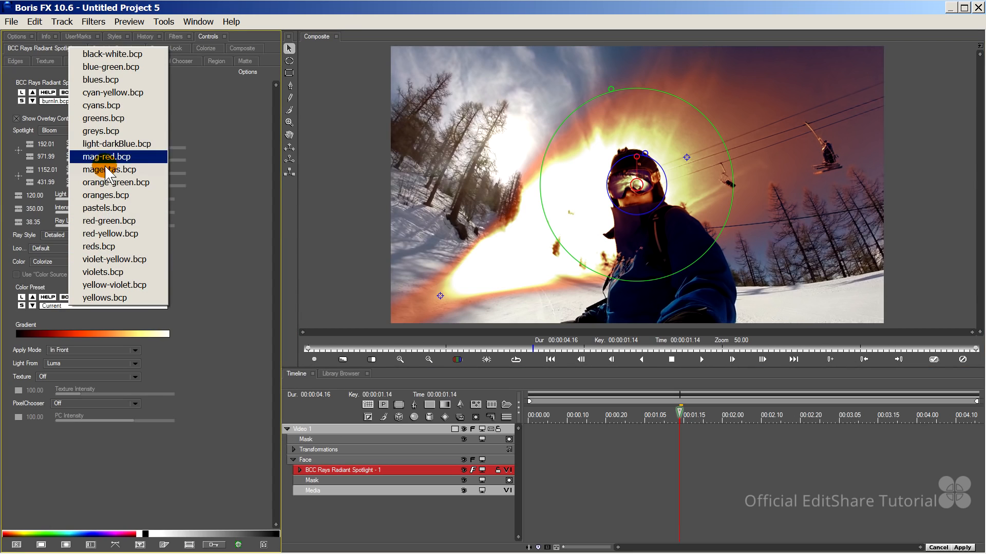
pyautogui.click(104, 79)
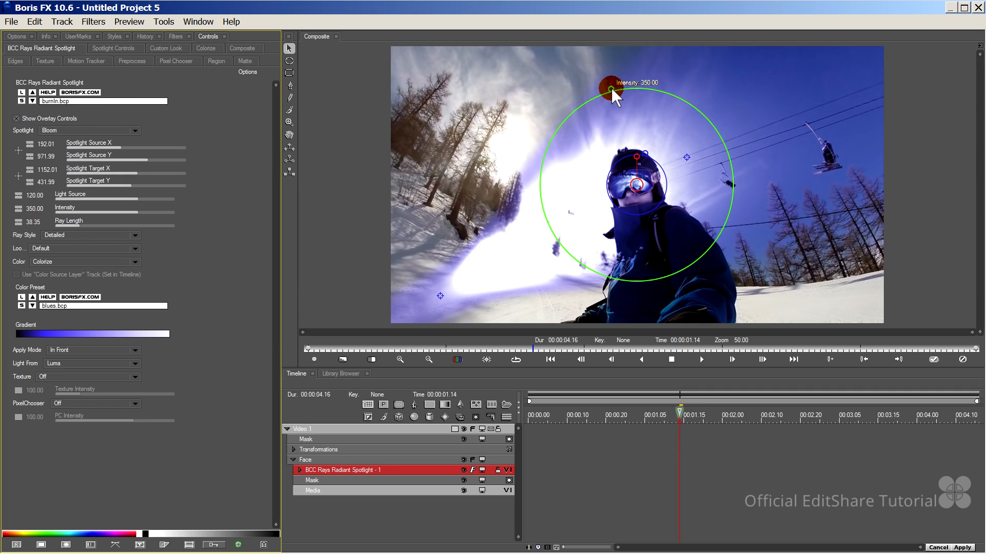
pyautogui.moveTo(611, 88); pyautogui.dragTo(611, 109)
# Scrub through the clip and play it to check the blue spotlight rays over time
pyautogui.click(615, 415)
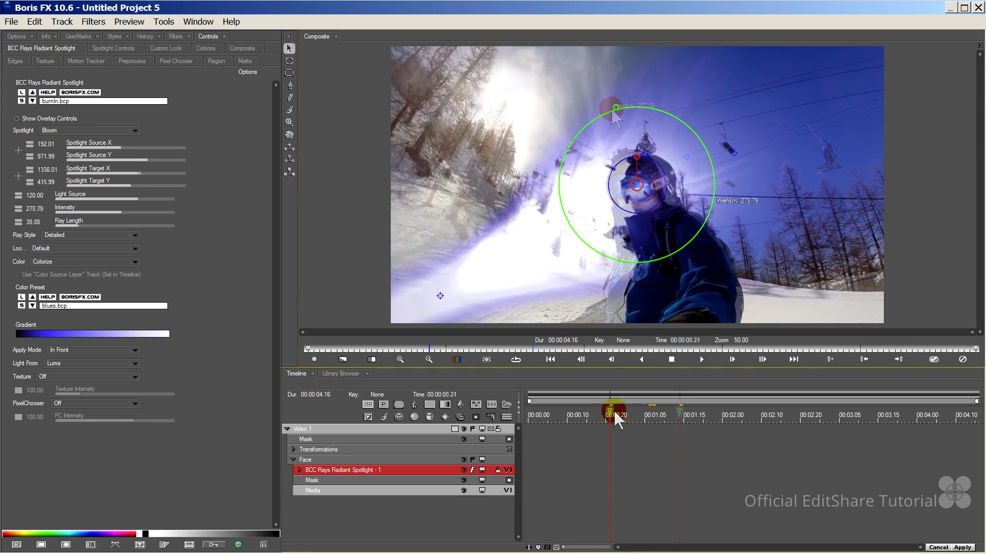
pyautogui.moveTo(667, 414); pyautogui.dragTo(716, 417)
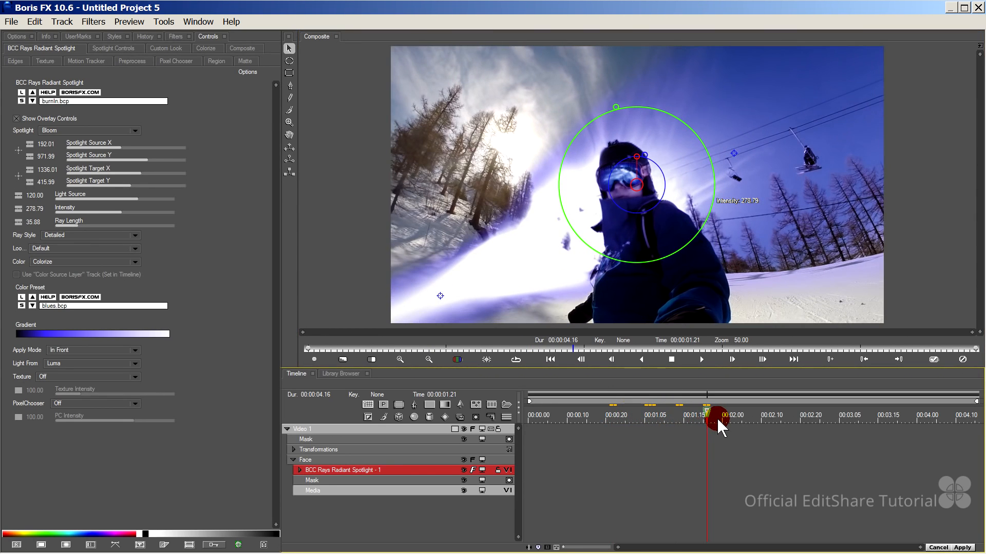
pyautogui.click(697, 358)
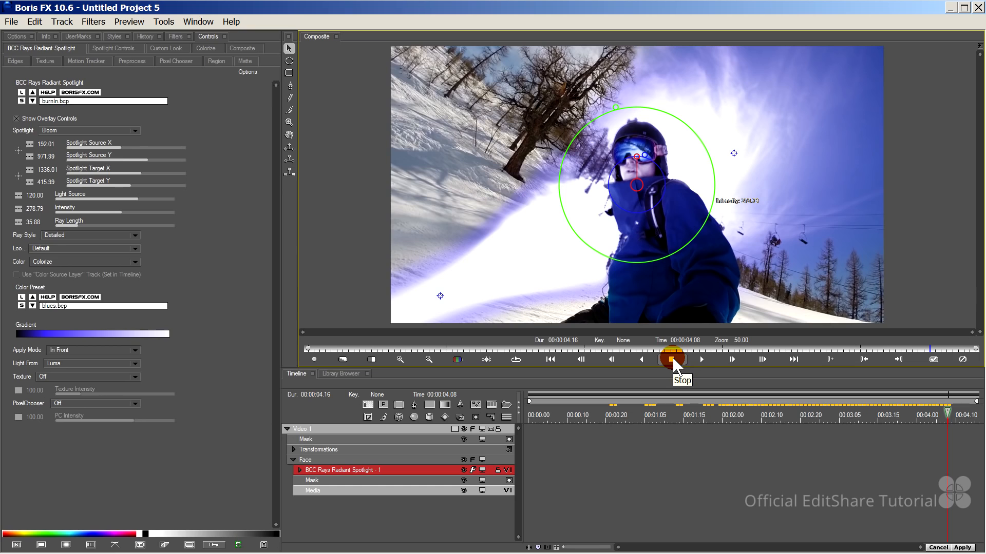
# Examine the available preview quality and resolution options for the composite
pyautogui.click(344, 358)
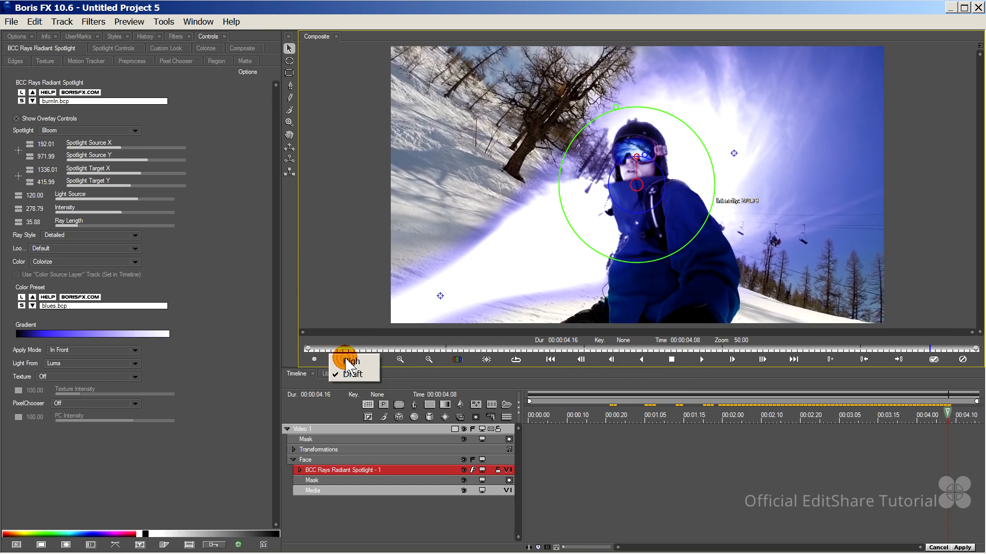
pyautogui.click(358, 307)
pyautogui.click(371, 361)
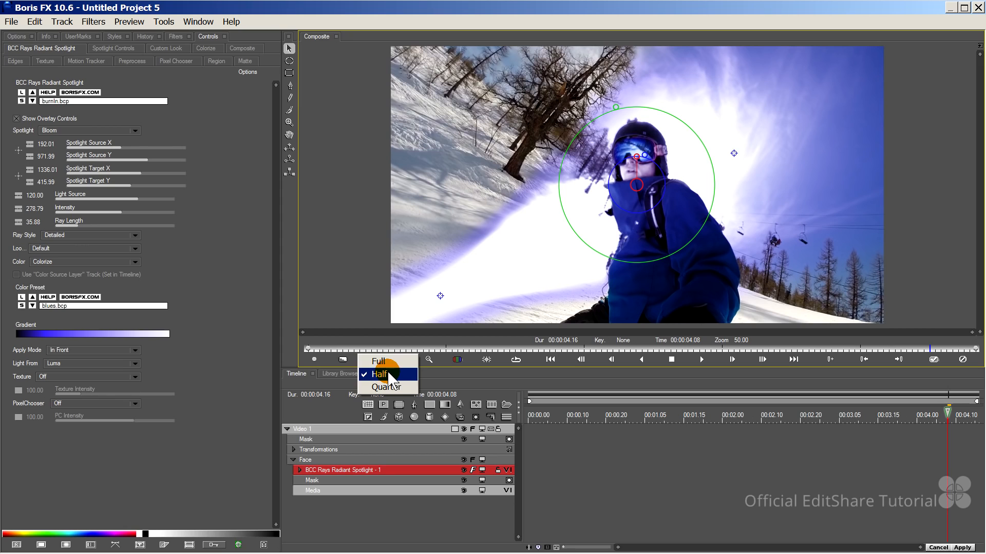
pyautogui.click(358, 307)
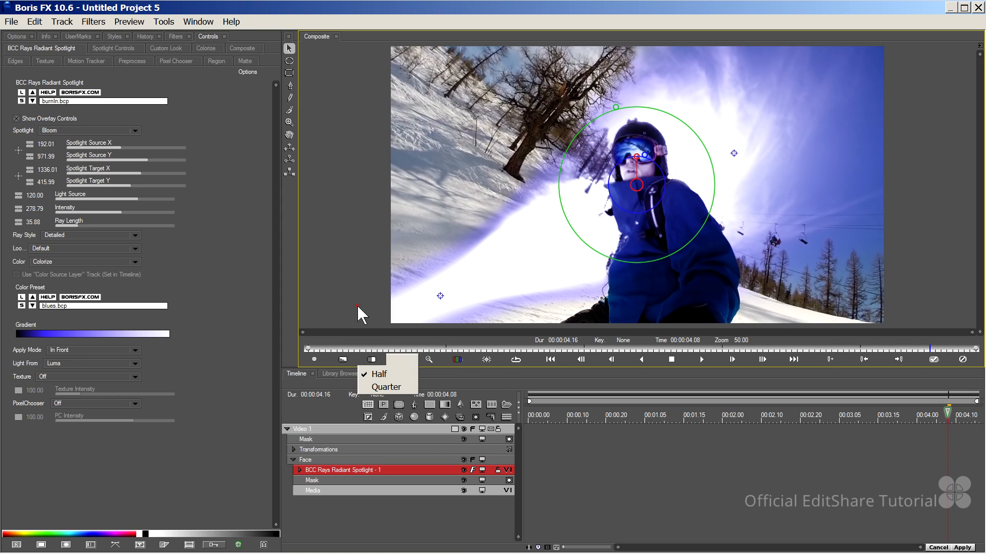
# Preview the spotlight effect to RAM from the first frame and apply it to the clip
pyautogui.click(527, 414)
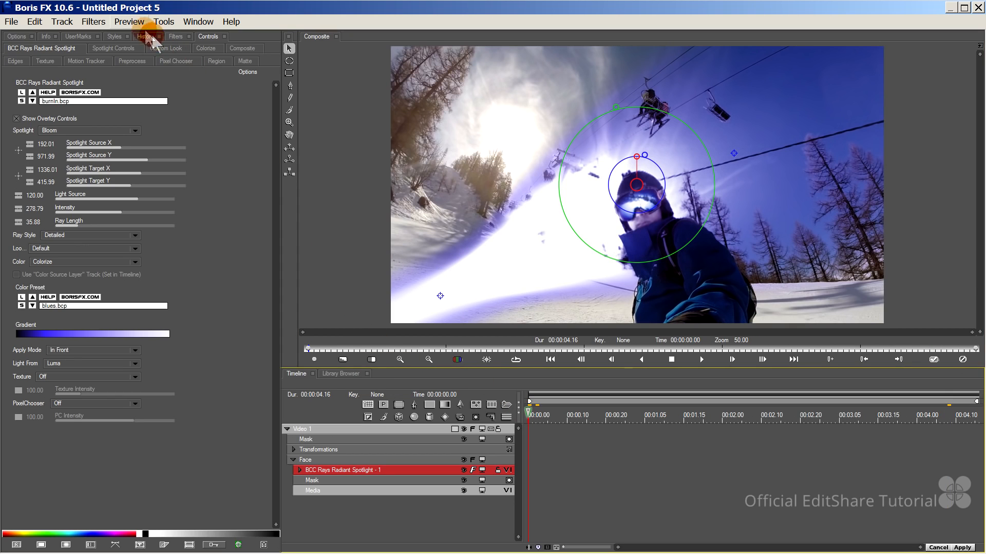
pyautogui.click(129, 21)
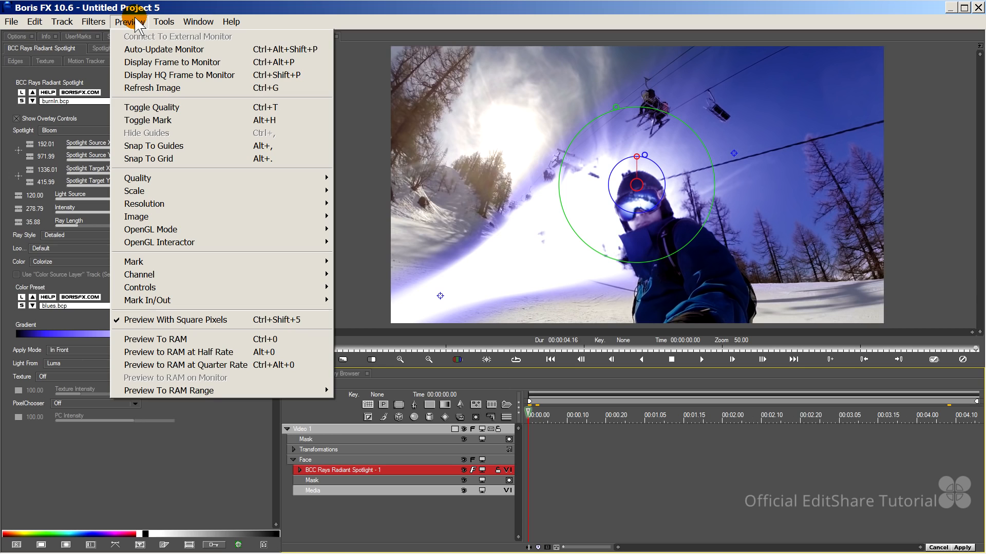
pyautogui.click(201, 340)
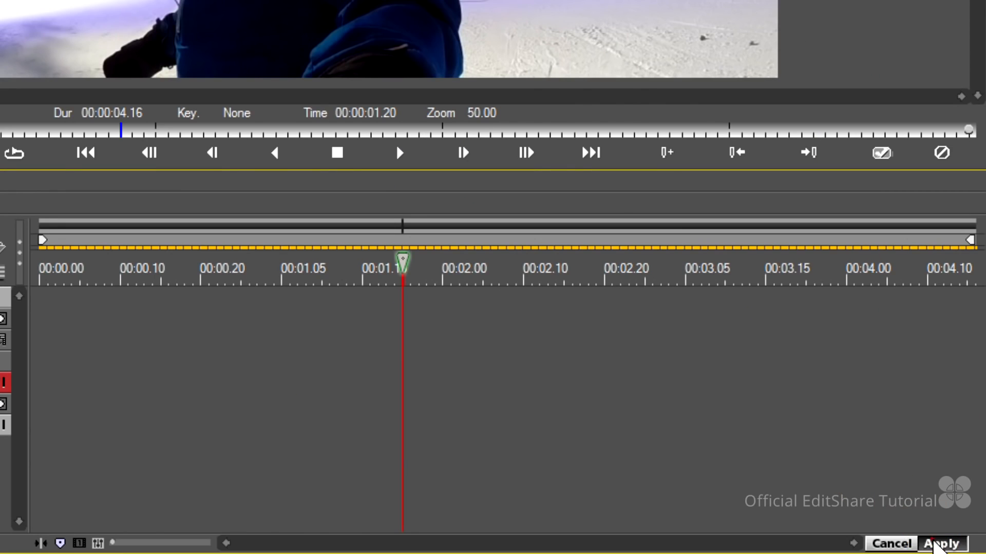
pyautogui.click(962, 547)
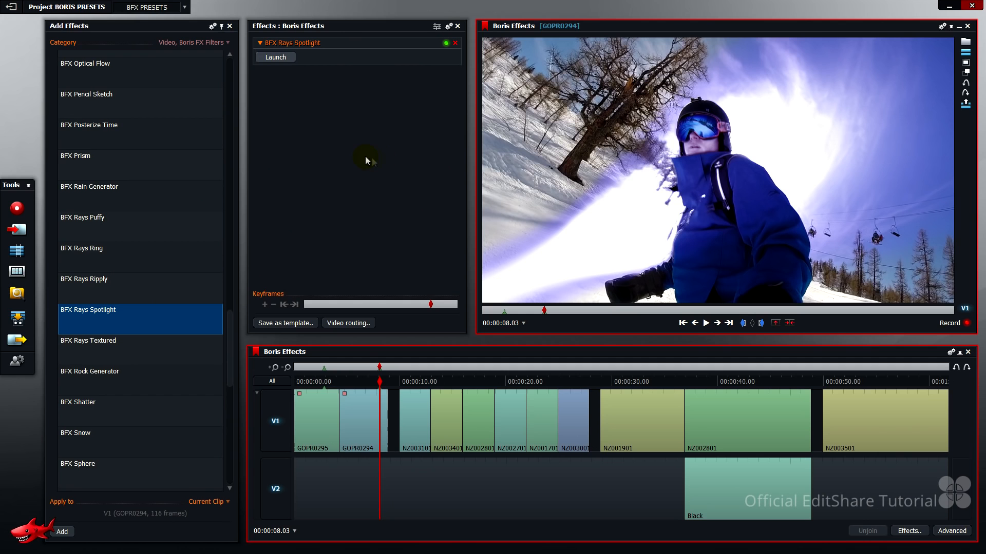
# Switch the effects list to the BFX Transitions category
pyautogui.click(213, 43)
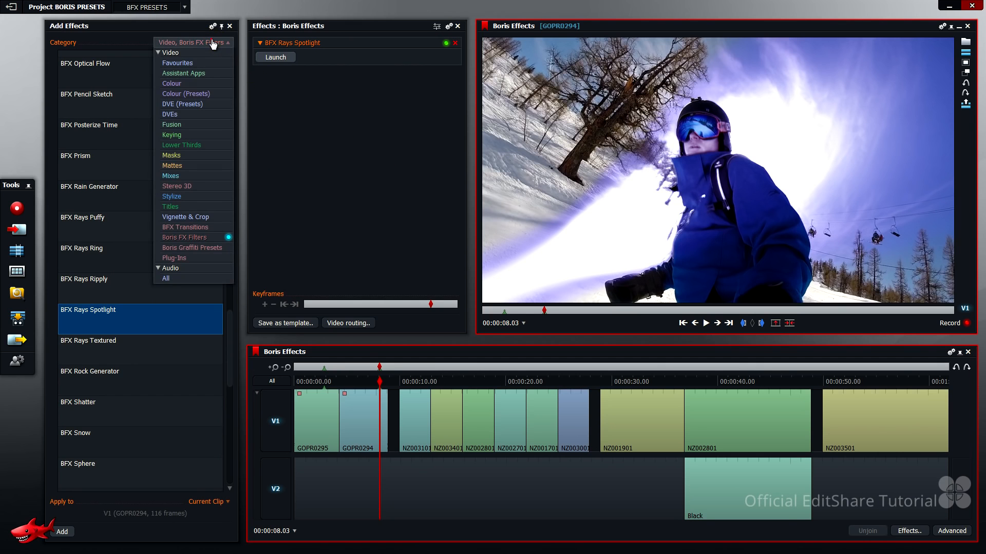
pyautogui.click(192, 226)
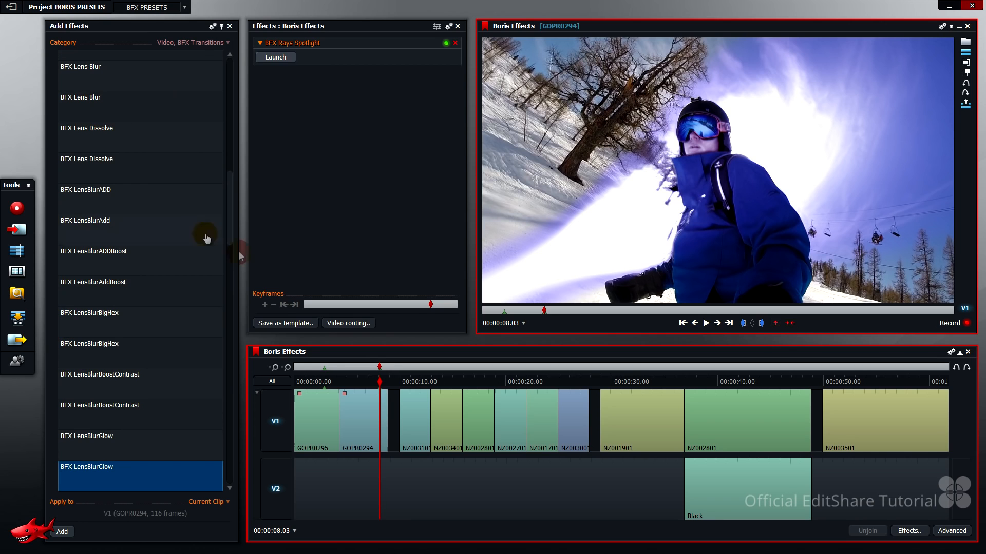
# Add the BFX Damaged TV transition at the cut between clips GOPR0295 and GOPR0294 on V1
pyautogui.click(347, 379)
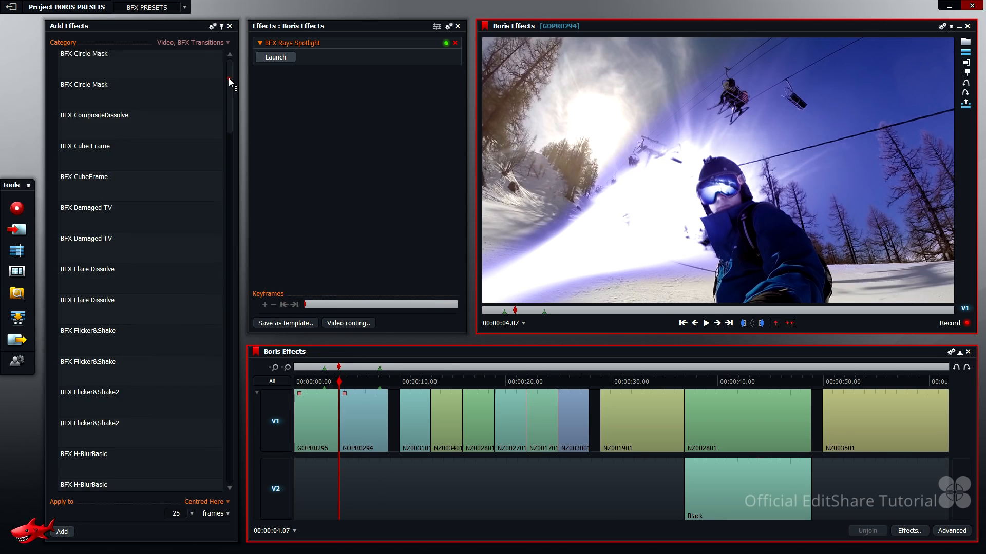
pyautogui.moveTo(229, 79); pyautogui.dragTo(226, 106)
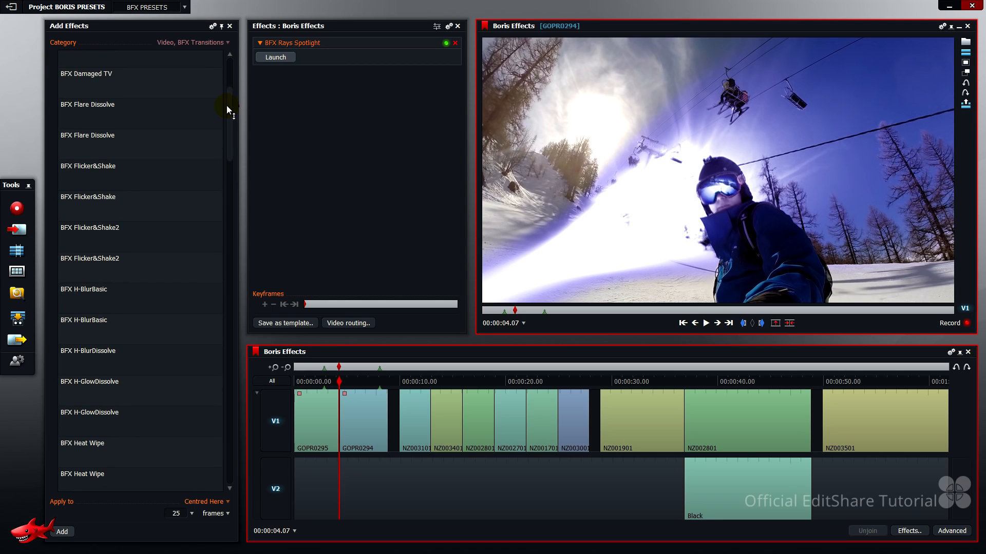
pyautogui.click(115, 80)
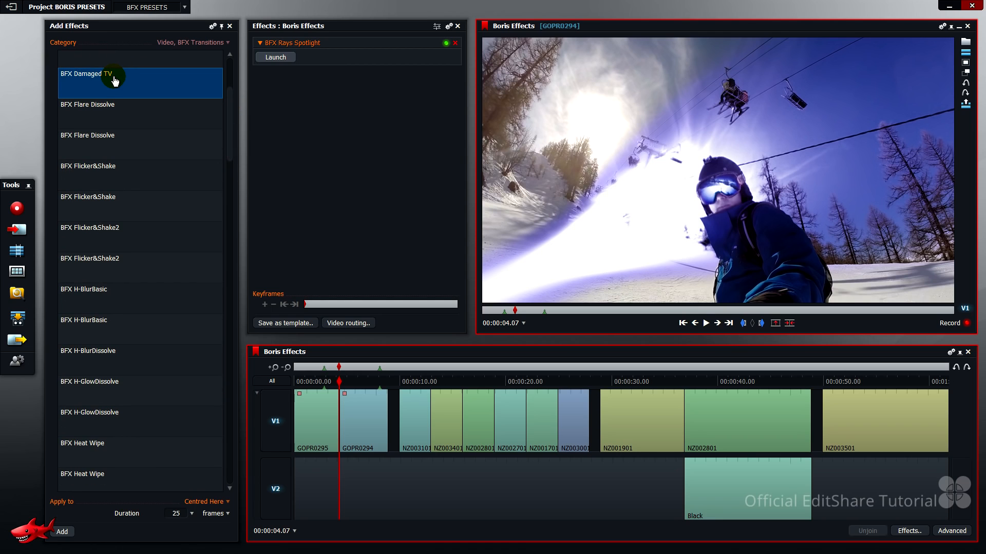
pyautogui.moveTo(278, 283); pyautogui.dragTo(340, 401)
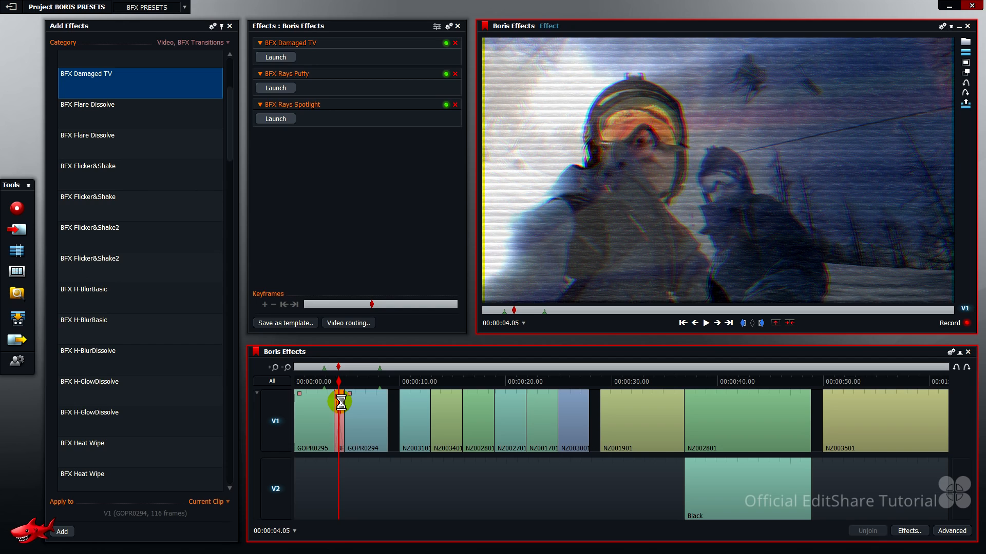
# Add the BFX Kaleido Wipe transition at the end of clip GOPR0294 on V1
pyautogui.click(382, 381)
pyautogui.press('space')
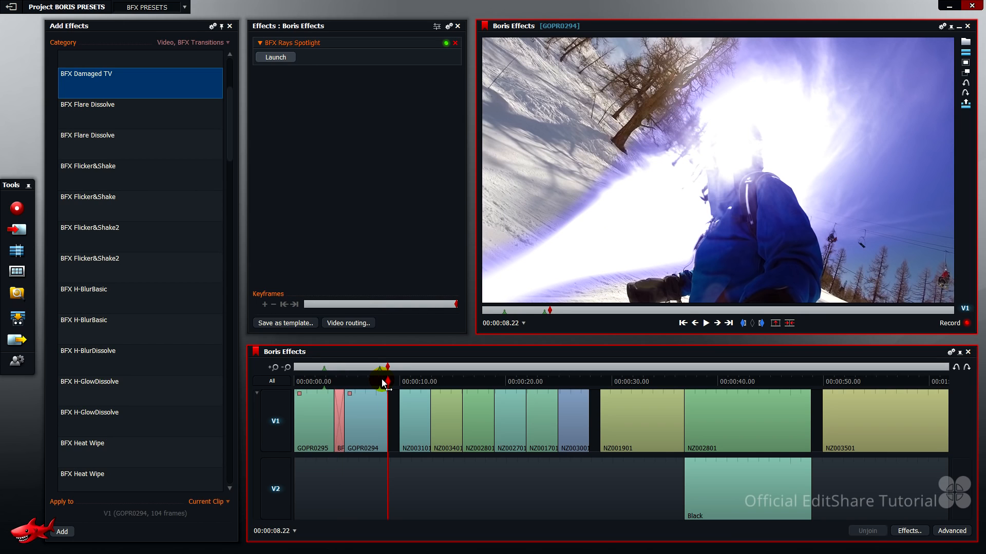
pyautogui.click(231, 219)
pyautogui.click(131, 71)
pyautogui.moveTo(131, 73); pyautogui.dragTo(385, 409)
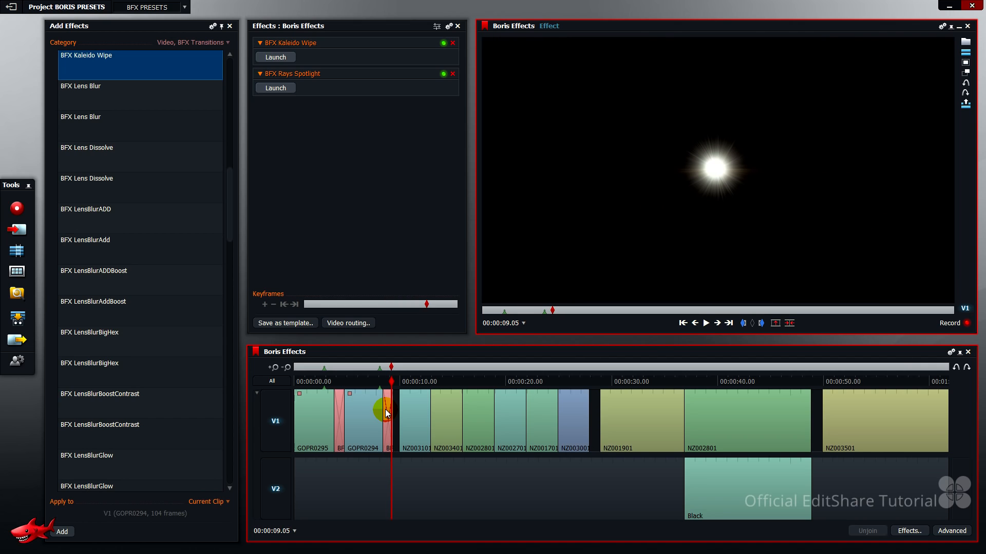
# Apply the Text TypeOff effect from the Boris Graffiti Presets category to clip GOPR0294
pyautogui.click(360, 378)
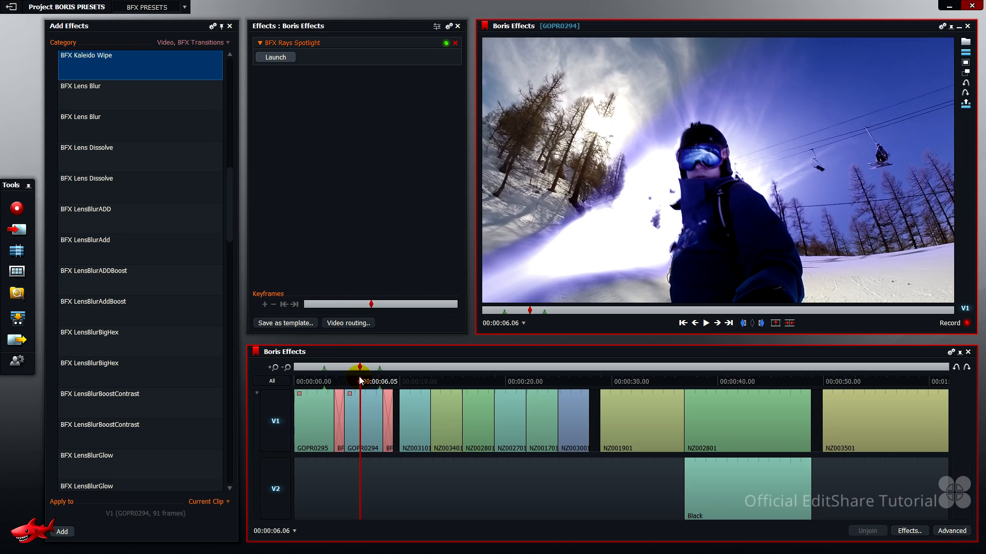
pyautogui.click(201, 44)
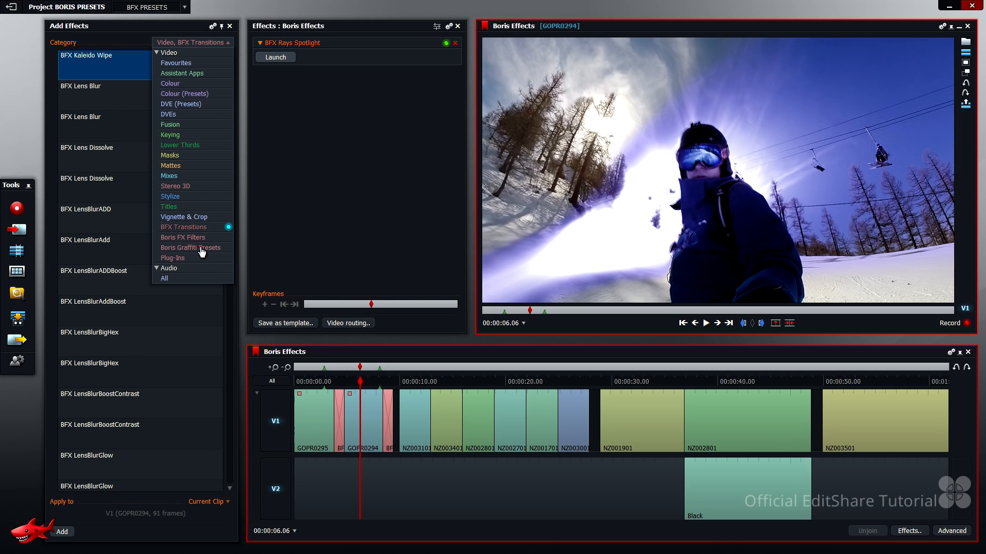
pyautogui.click(202, 248)
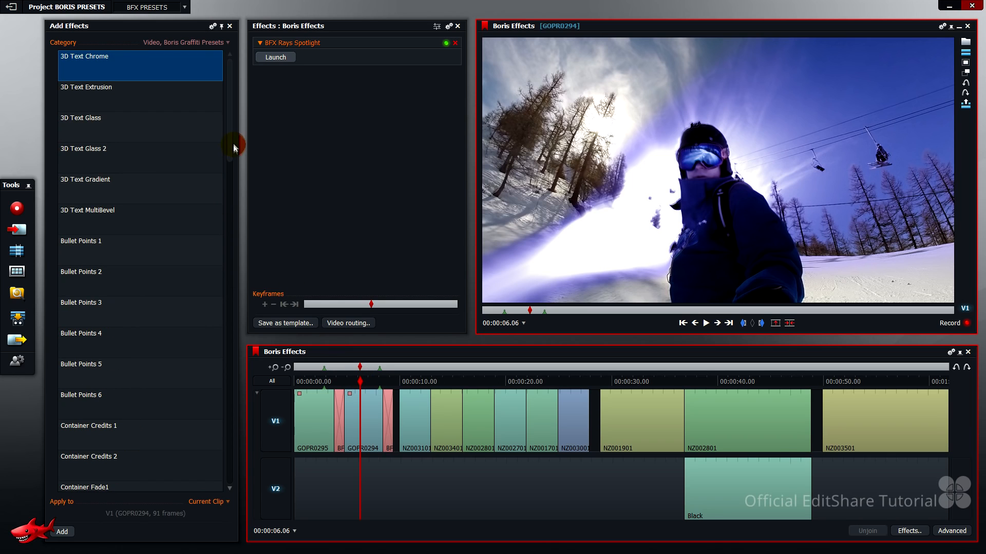
pyautogui.moveTo(230, 139); pyautogui.dragTo(229, 393)
pyautogui.click(124, 390)
pyautogui.moveTo(124, 390); pyautogui.dragTo(378, 138)
# Go back to the start of clip GOPR0294 and step forward through its frames to check the Text TypeOff animation
pyautogui.click(347, 380)
pyautogui.moveTo(347, 378); pyautogui.dragTo(348, 381)
pyautogui.press('Right')
pyautogui.press('Right')
pyautogui.press('Right')
pyautogui.press('Right')
pyautogui.press('Right')
pyautogui.press('Right')
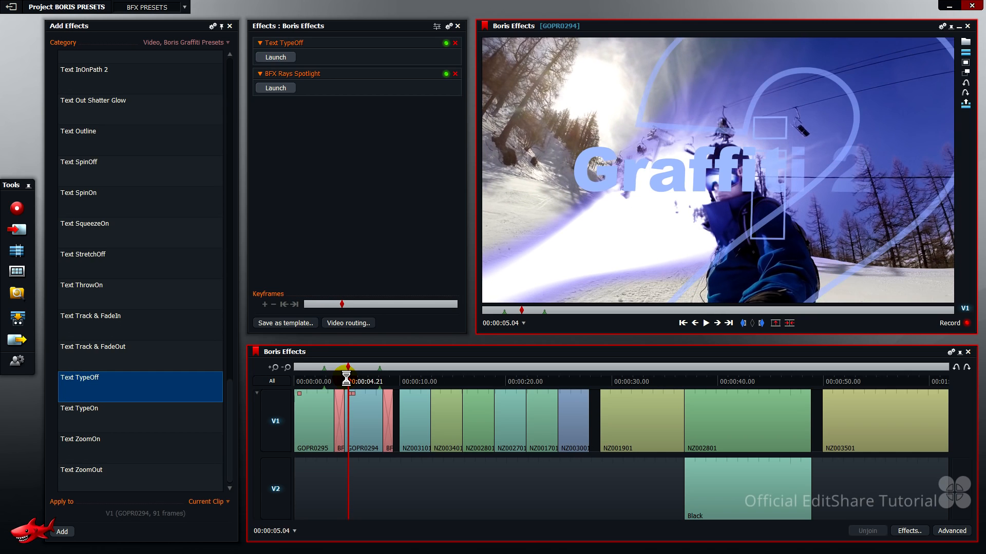
pyautogui.press('Right')
pyautogui.press('Right')
pyautogui.press('Right')
pyautogui.press('Right')
pyautogui.press('Right')
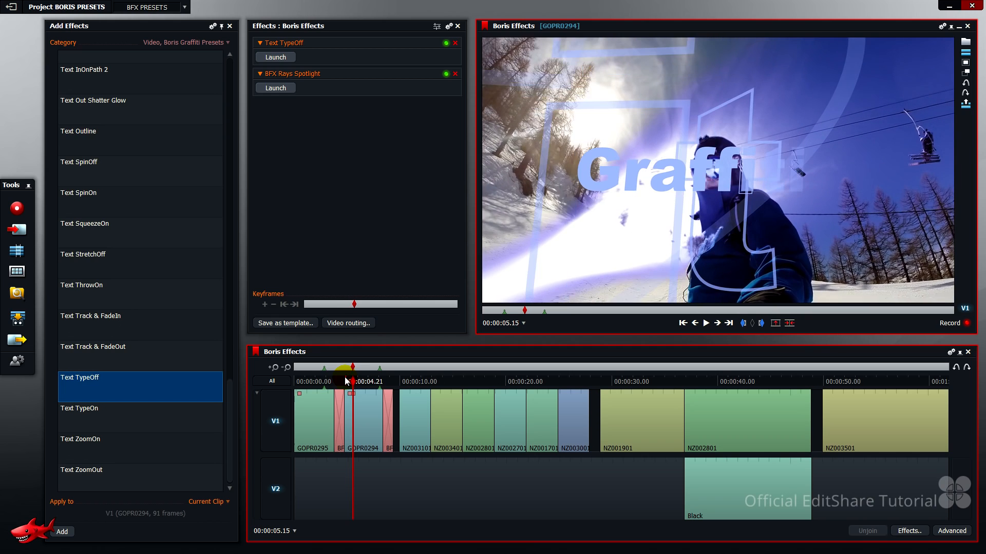
pyautogui.press('Right')
pyautogui.press('Right')
pyautogui.press('Right')
pyautogui.press('Right')
pyautogui.press('Right')
pyautogui.press('Right')
pyautogui.press('Right')
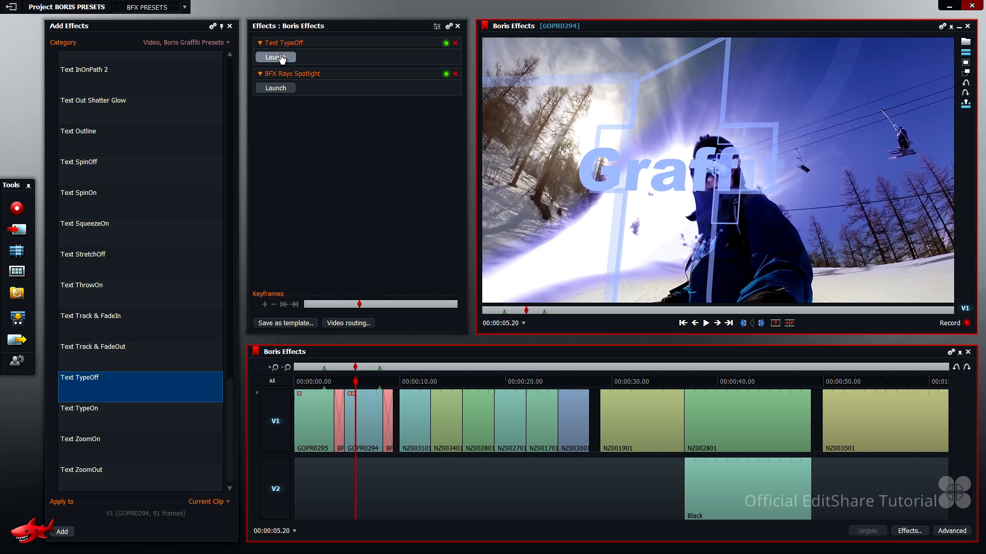
# Open the Text TypeOff effect in Boris Graffiti and replace the "type on fill" track's text with "Snowboarding"
pyautogui.click(282, 58)
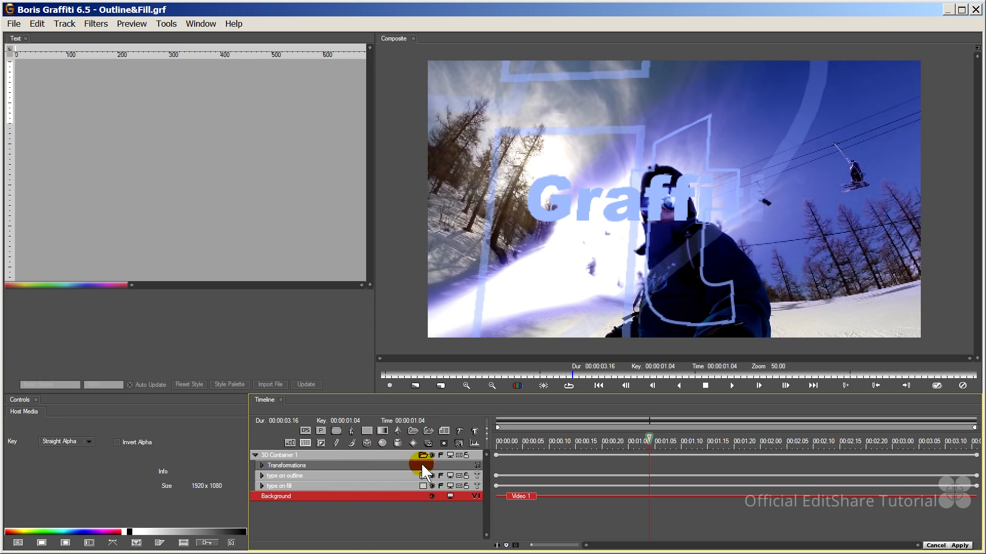
pyautogui.click(314, 475)
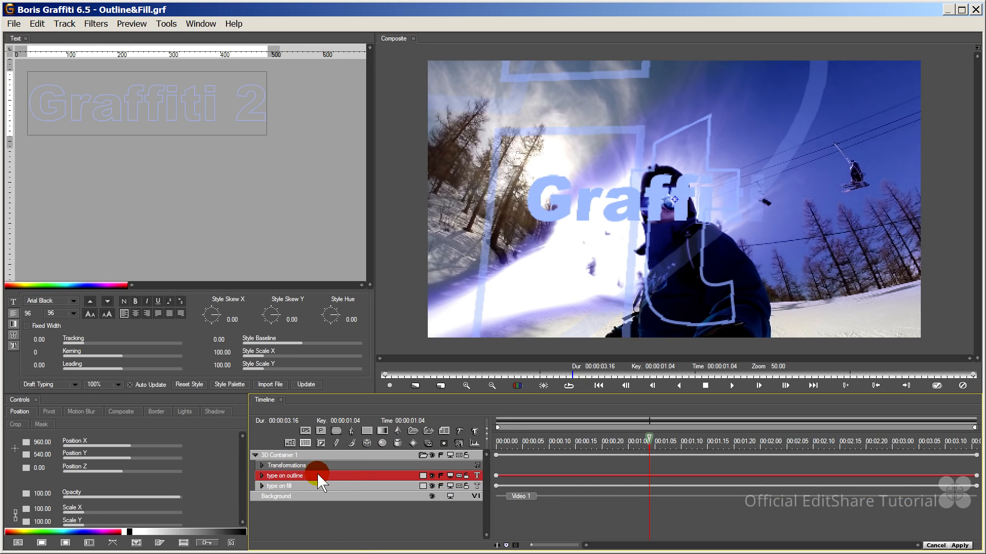
pyautogui.click(317, 487)
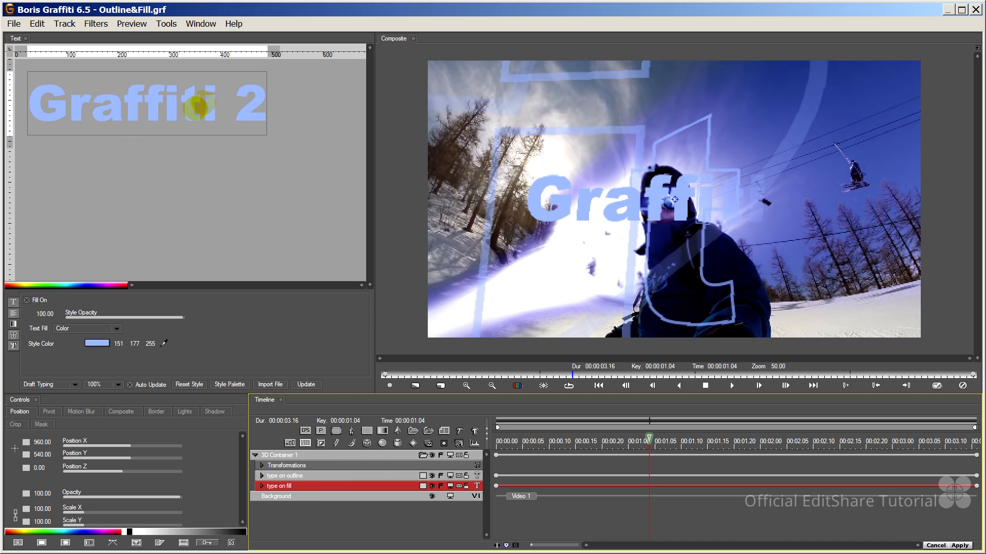
pyautogui.click(32, 100)
pyautogui.moveTo(32, 99); pyautogui.dragTo(254, 115)
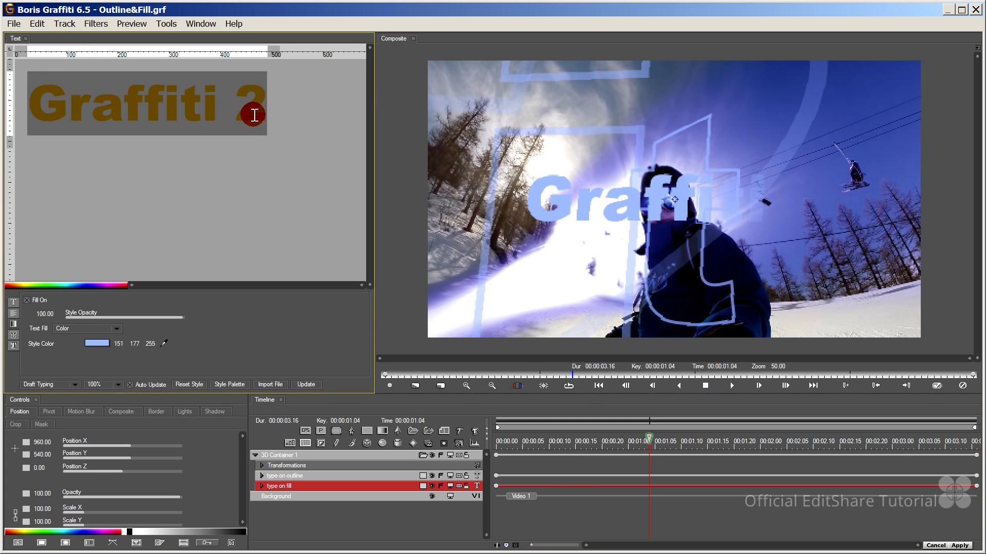
pyautogui.write('Snowboarding')
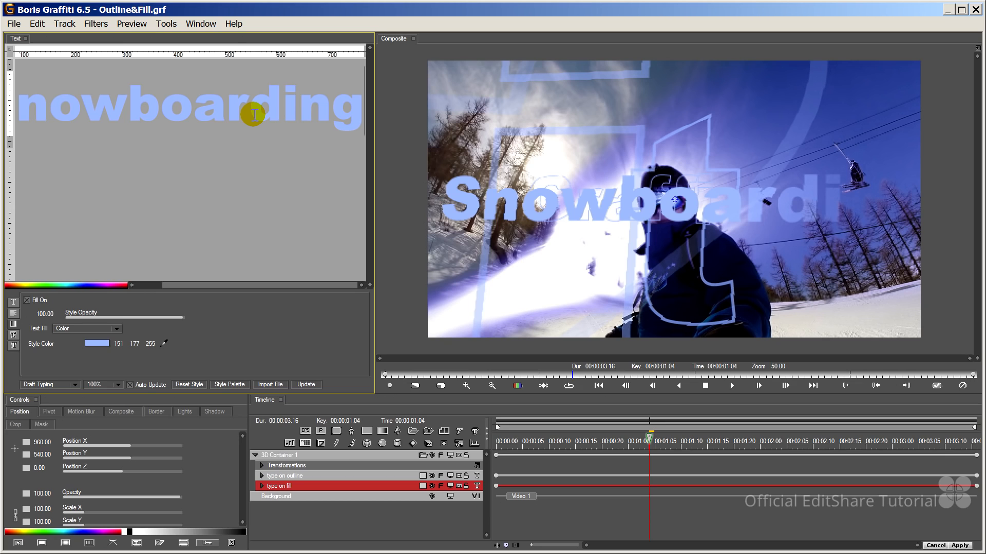
# Replace the "type on outline" track's text with "Snowboarding" and set its font to Franklin Gothic Medium Cond
pyautogui.click(303, 476)
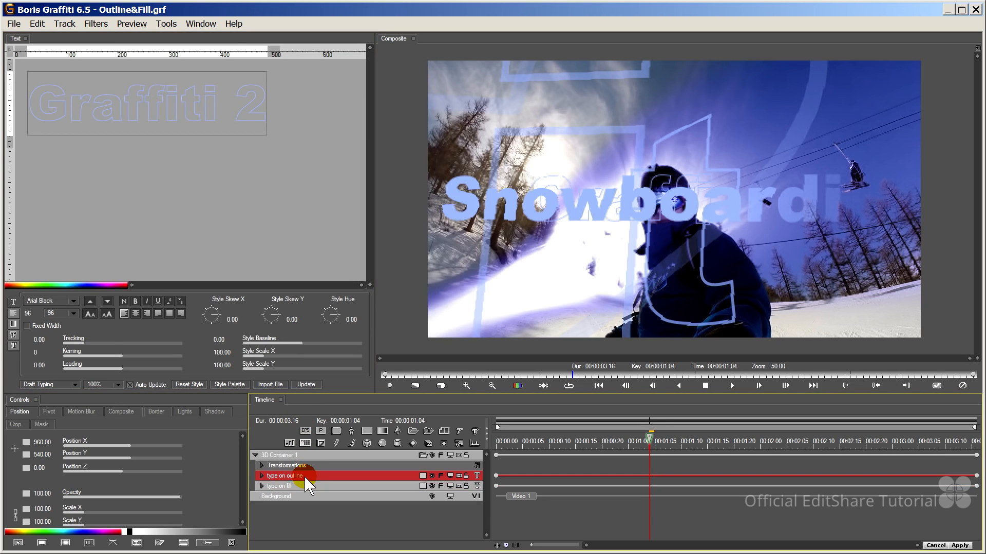
pyautogui.moveTo(261, 113); pyautogui.dragTo(11, 110)
pyautogui.write('Snowboarding')
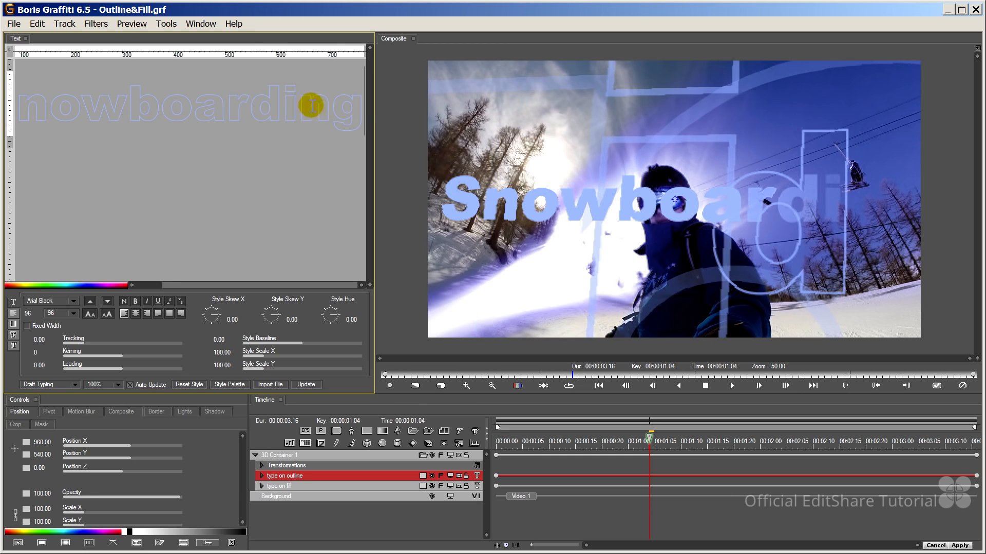
pyautogui.moveTo(361, 114); pyautogui.dragTo(36, 204)
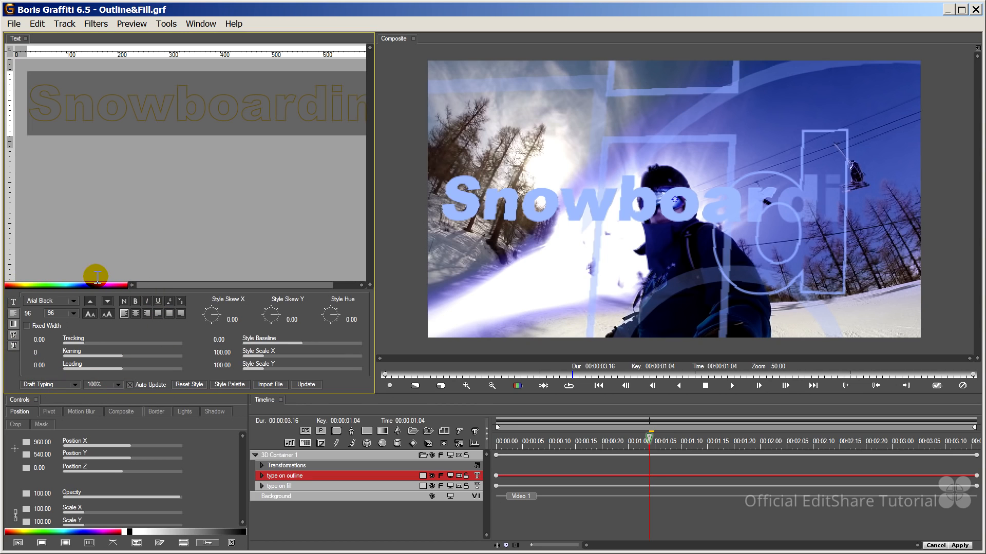
pyautogui.click(41, 302)
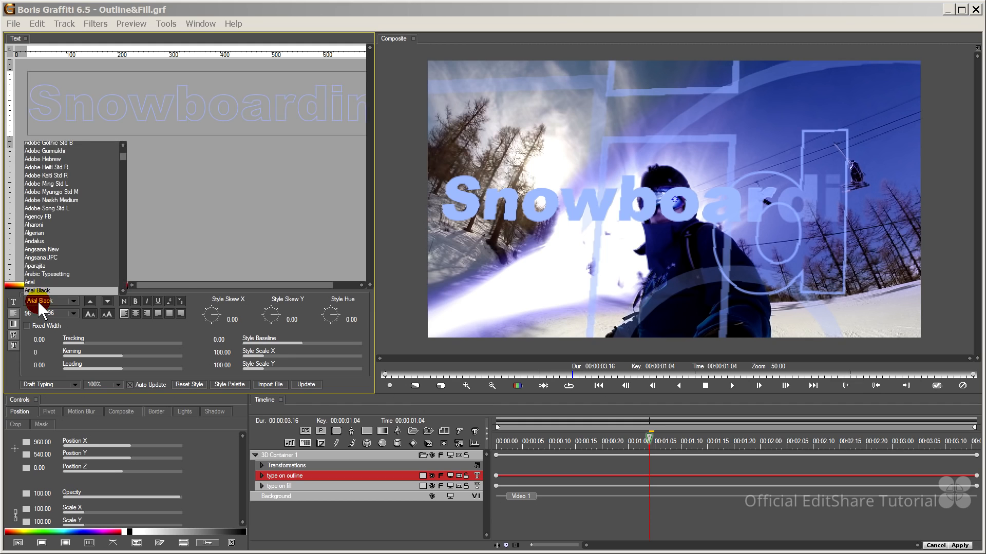
pyautogui.moveTo(123, 159); pyautogui.dragTo(121, 220)
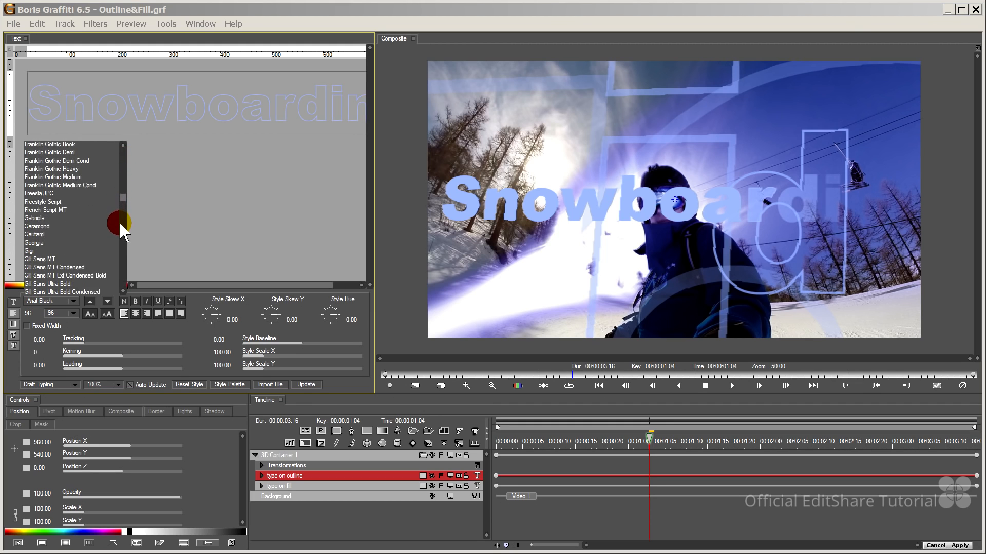
pyautogui.click(89, 186)
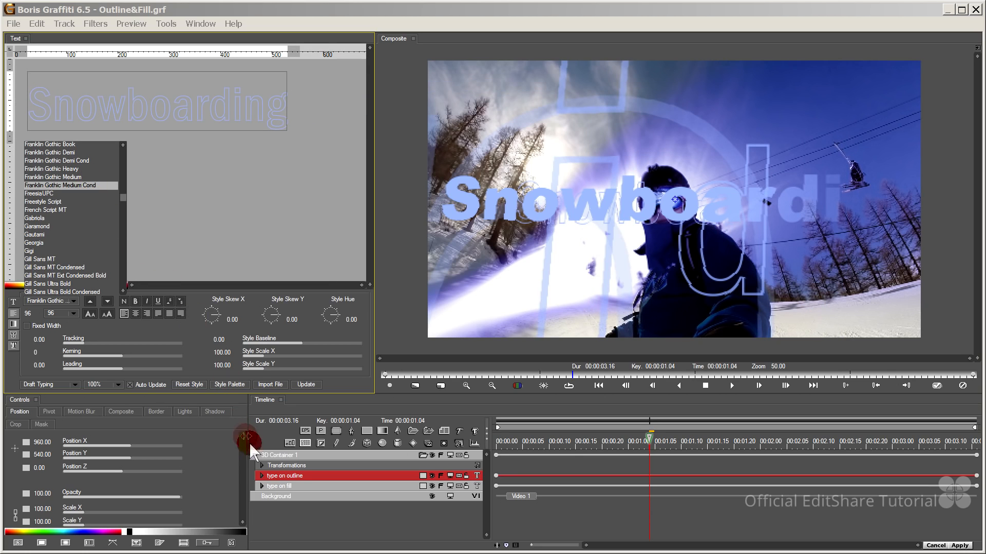
# Set the font of the "type on fill" track's text to Franklin Gothic Medium Cond
pyautogui.click(280, 486)
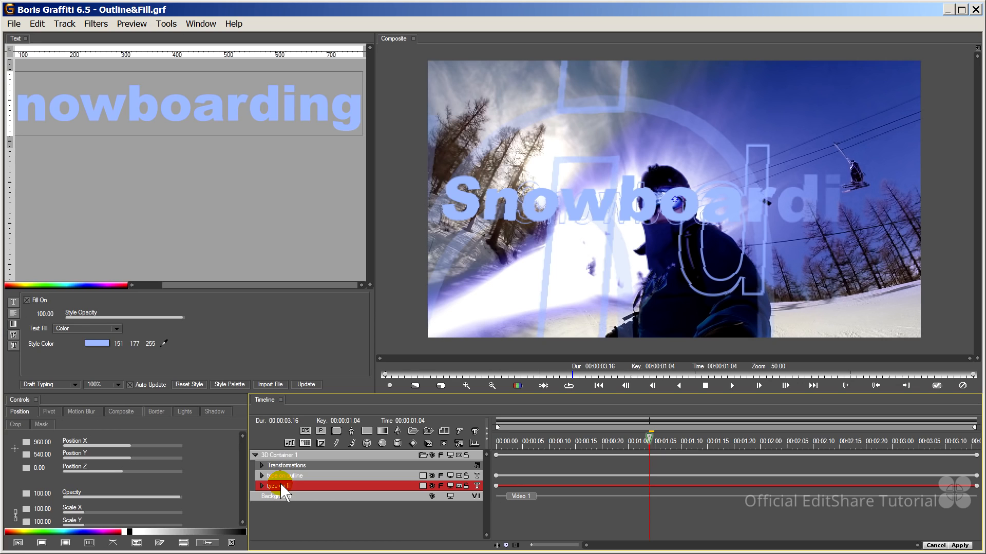
pyautogui.moveTo(356, 126); pyautogui.dragTo(6, 103)
pyautogui.click(14, 301)
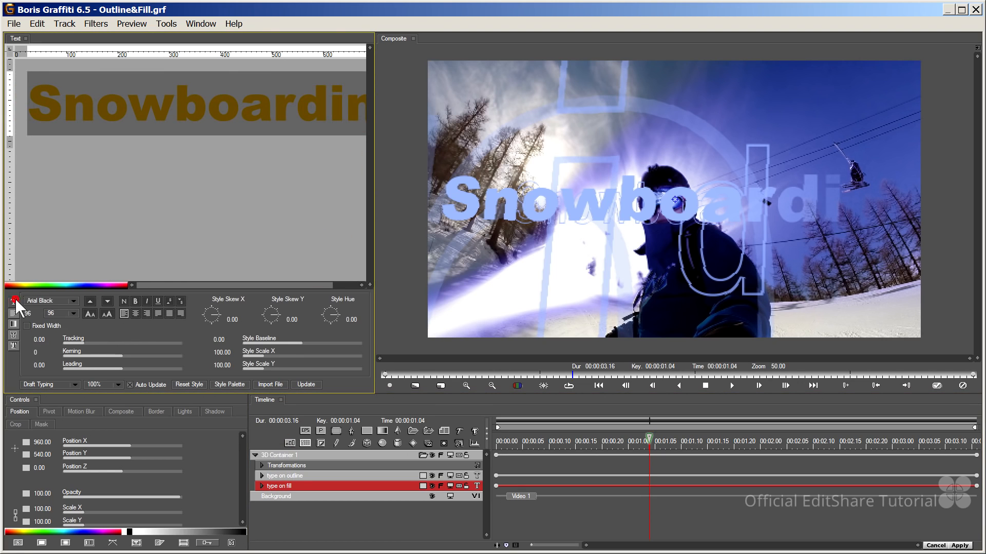
pyautogui.click(51, 301)
pyautogui.click(122, 177)
pyautogui.click(90, 223)
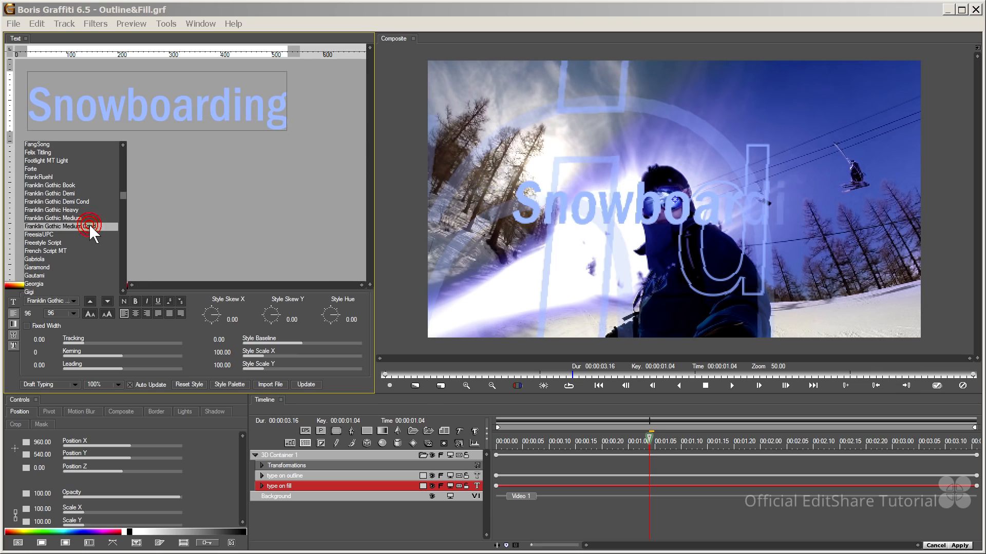
pyautogui.click(162, 223)
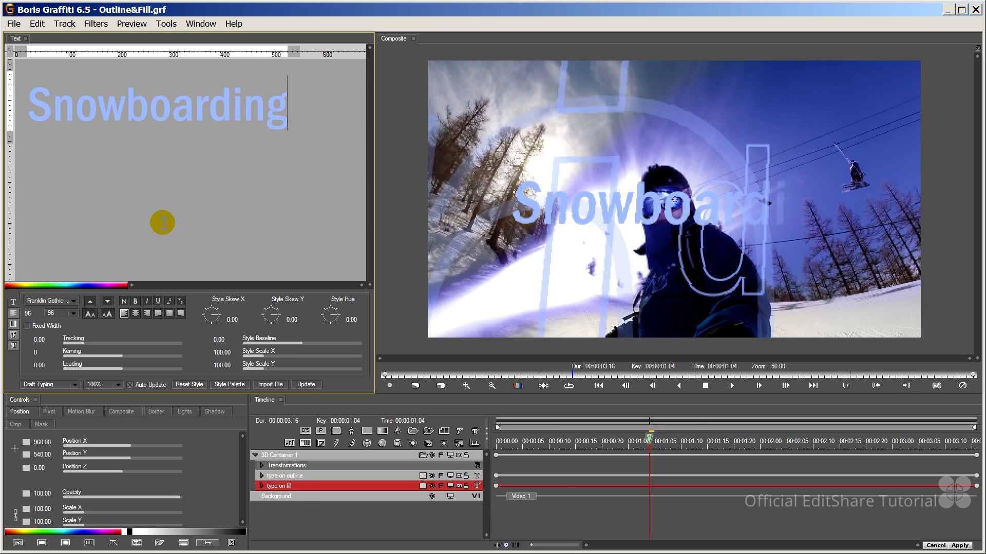
# Change the "type on fill" text color to pure blue (0, 0, 255)
pyautogui.click(305, 501)
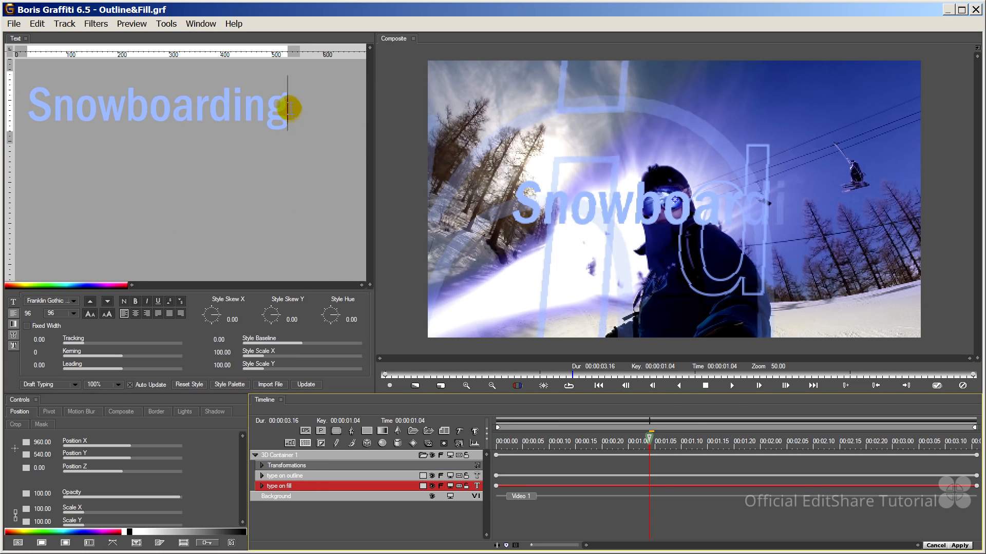
pyautogui.moveTo(287, 106); pyautogui.dragTo(27, 189)
pyautogui.click(13, 324)
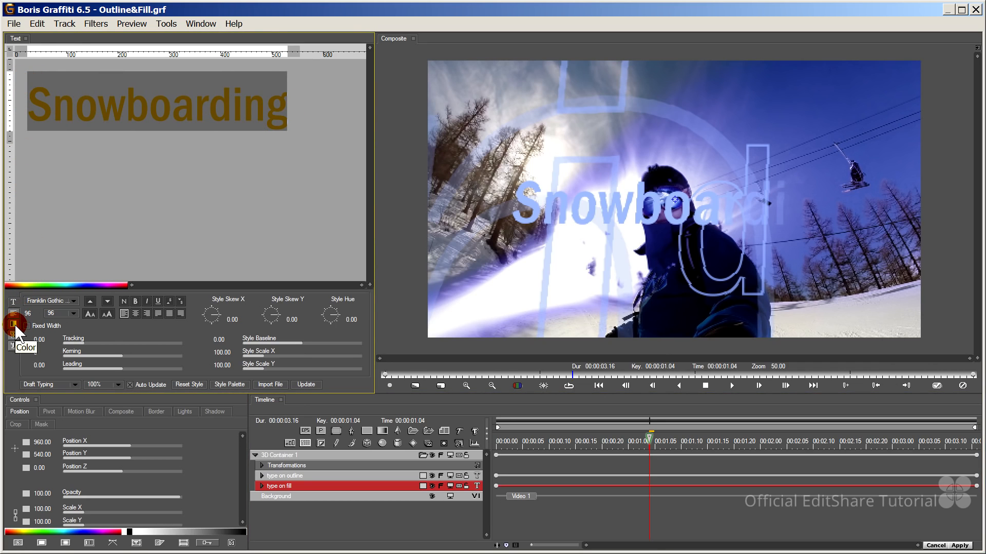
pyautogui.click(93, 343)
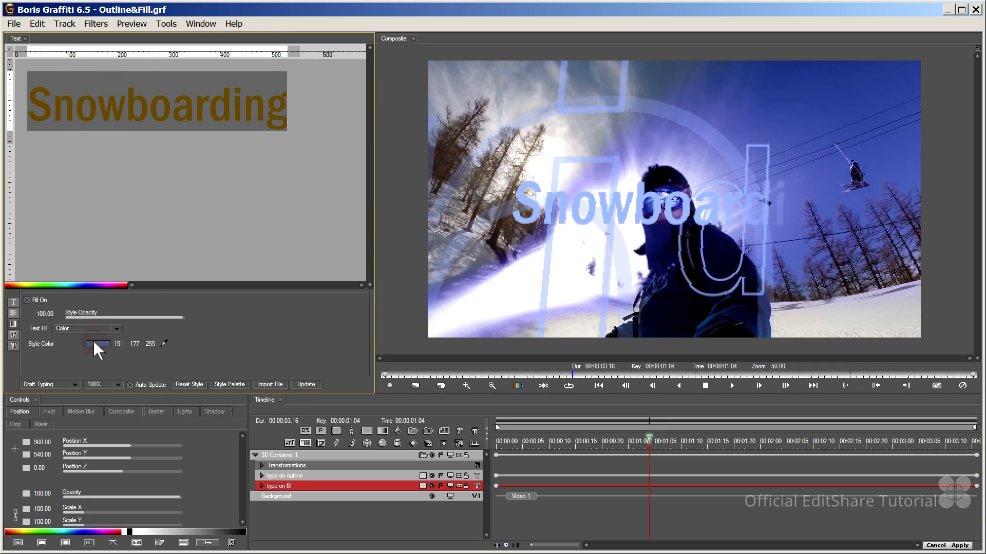
pyautogui.click(102, 123)
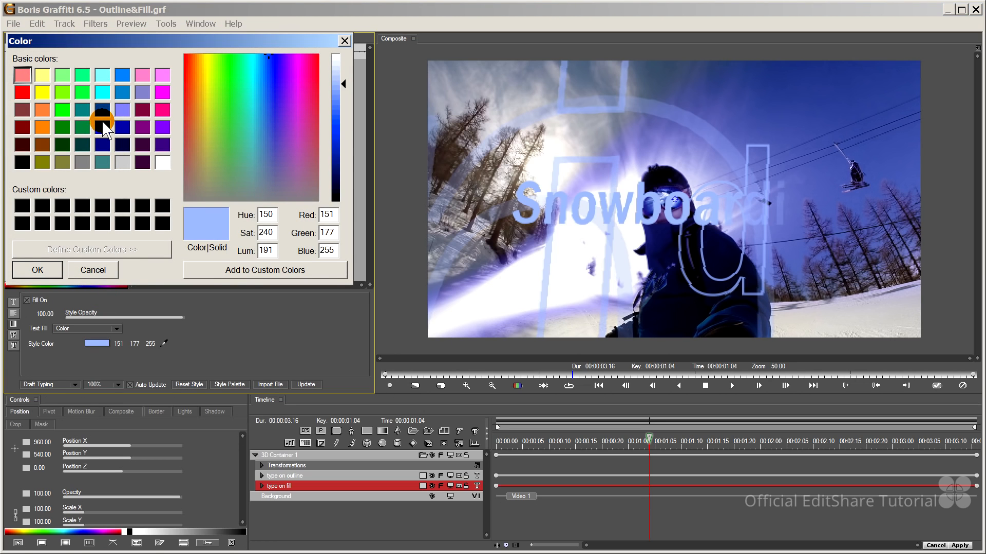
pyautogui.click(38, 266)
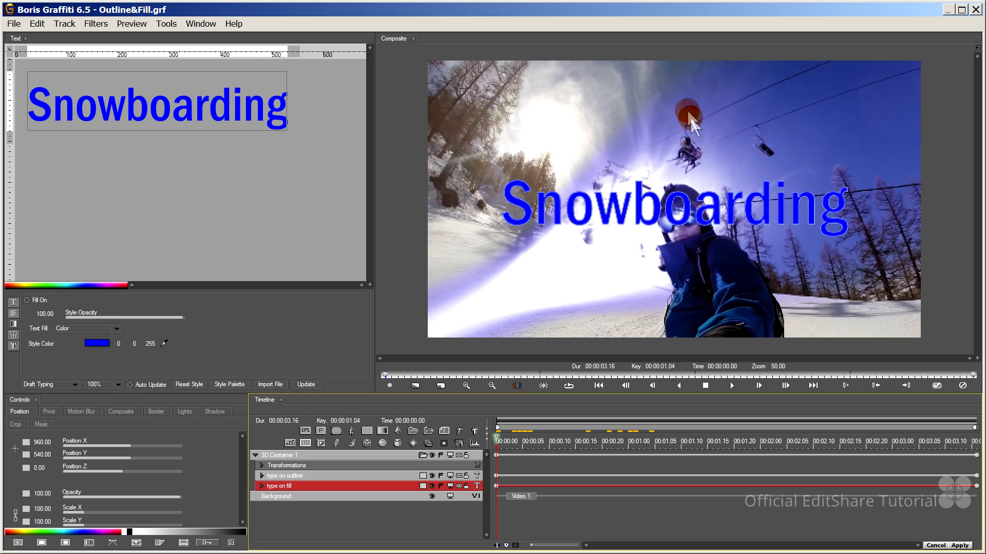
# Raise the whole title by setting the 3D container's Position Y to 219.38, and apply the title to the clip
pyautogui.click(368, 465)
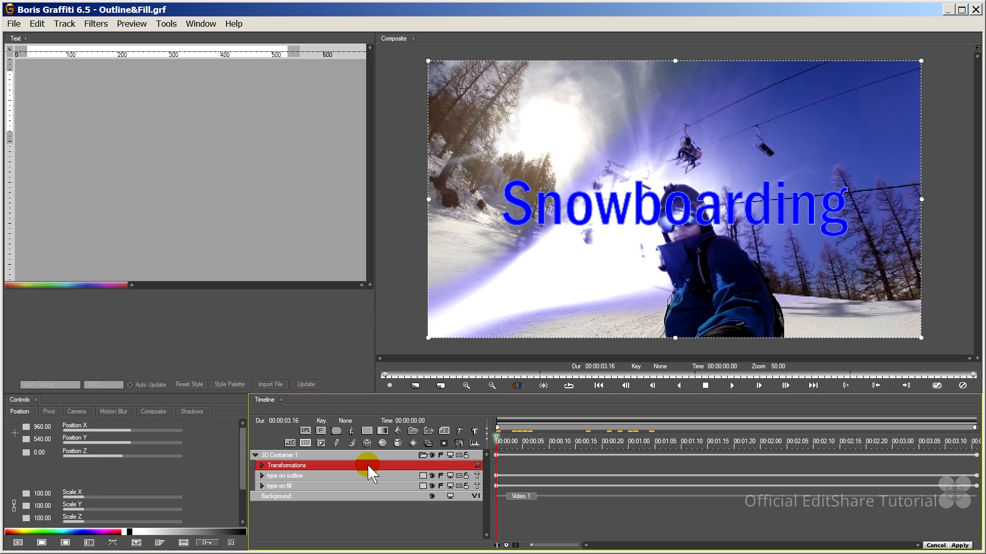
pyautogui.moveTo(127, 440)
pyautogui.mouseDown()
pyautogui.moveTo(134, 440)
pyautogui.moveTo(122, 440)
pyautogui.mouseUp()
pyautogui.click(705, 386)
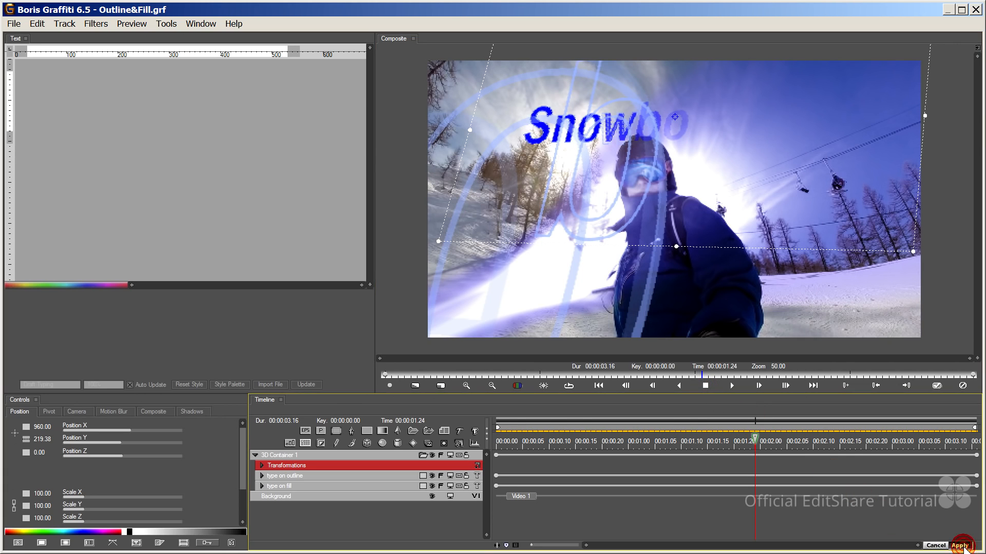
pyautogui.click(959, 546)
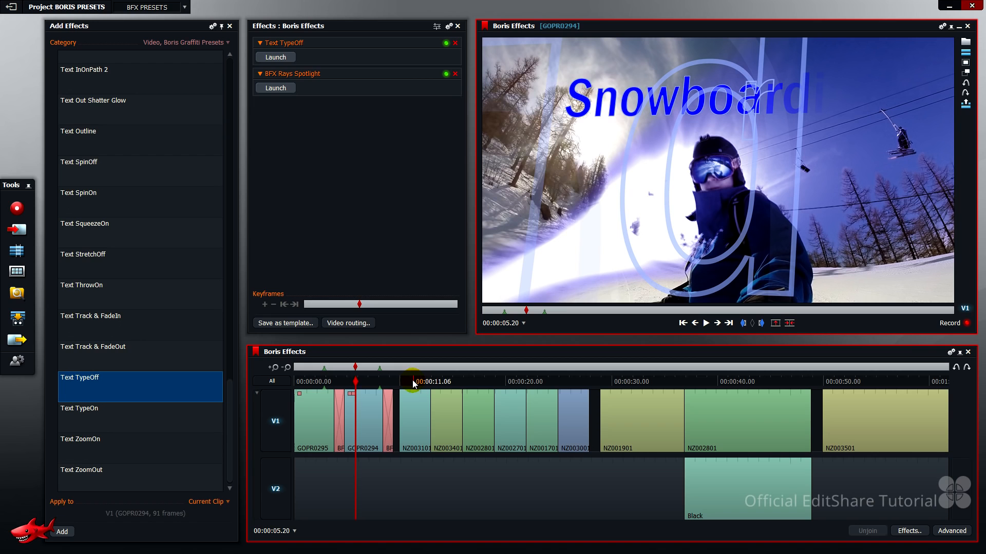
# Add the BFX LensBlurGlow transition from the BFX Transitions category between clips NZ003101 and NZ003401, and preview it
pyautogui.click(414, 383)
pyautogui.click(448, 383)
pyautogui.click(478, 383)
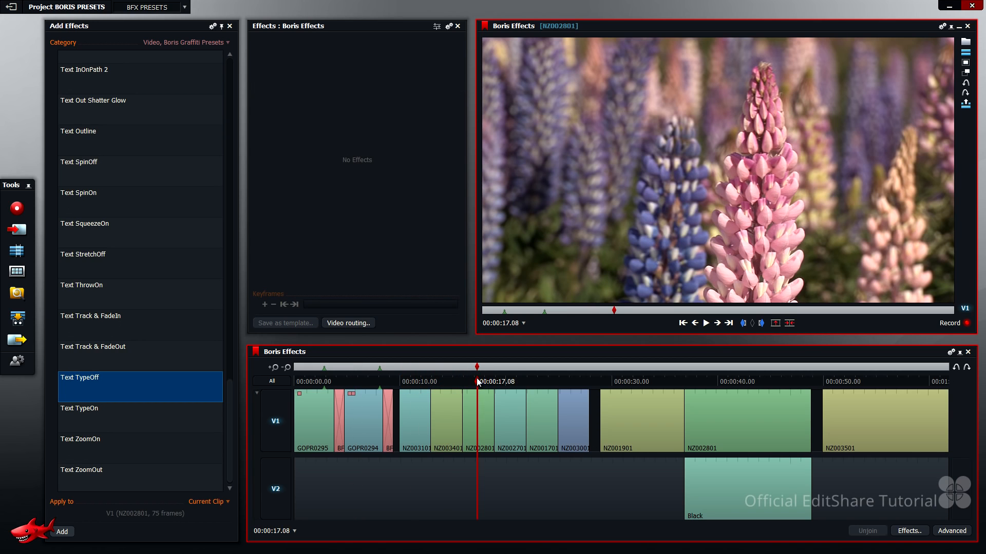
pyautogui.click(508, 384)
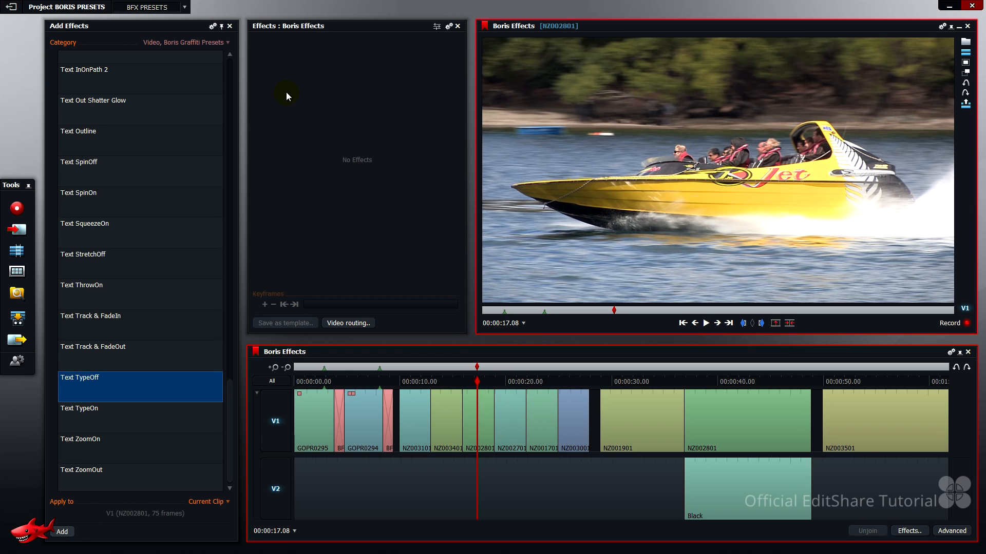
pyautogui.click(222, 43)
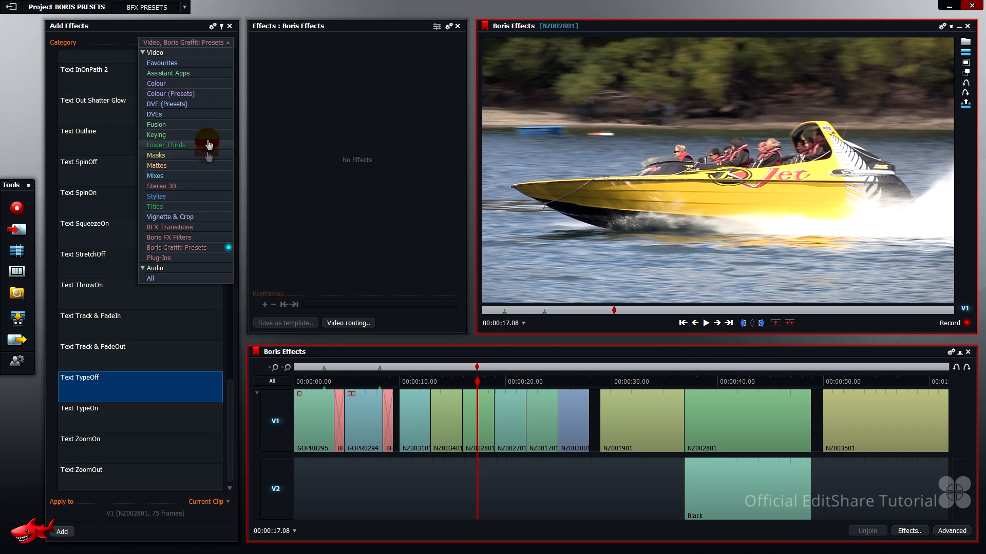
pyautogui.click(201, 227)
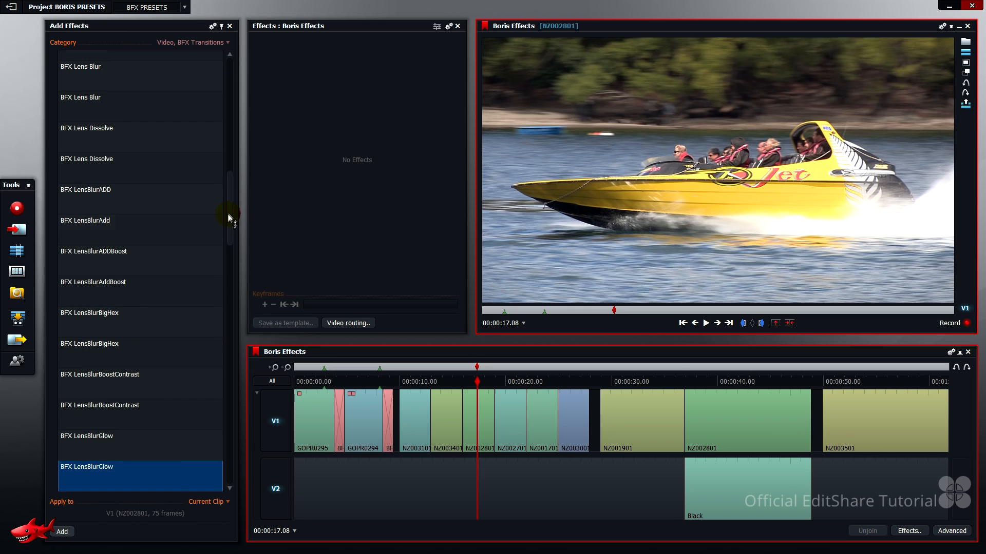
pyautogui.moveTo(229, 213); pyautogui.dragTo(229, 279)
pyautogui.moveTo(116, 73); pyautogui.dragTo(430, 409)
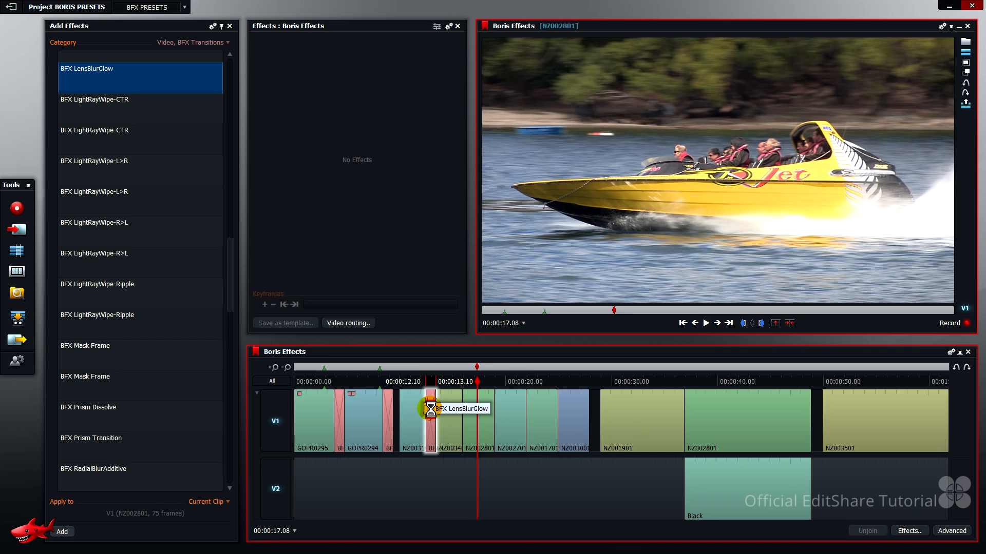
pyautogui.press('+')
pyautogui.click(637, 383)
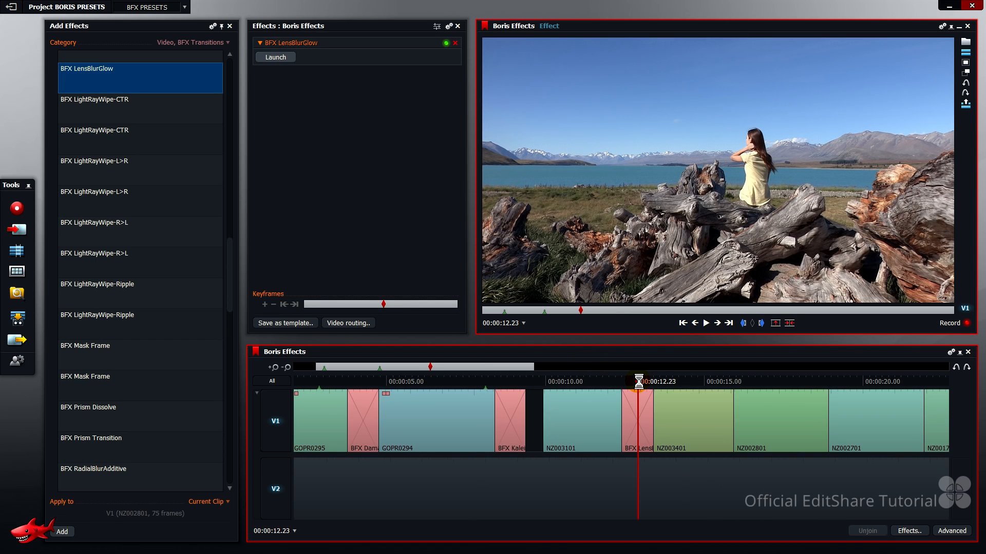
pyautogui.moveTo(638, 382); pyautogui.dragTo(644, 385)
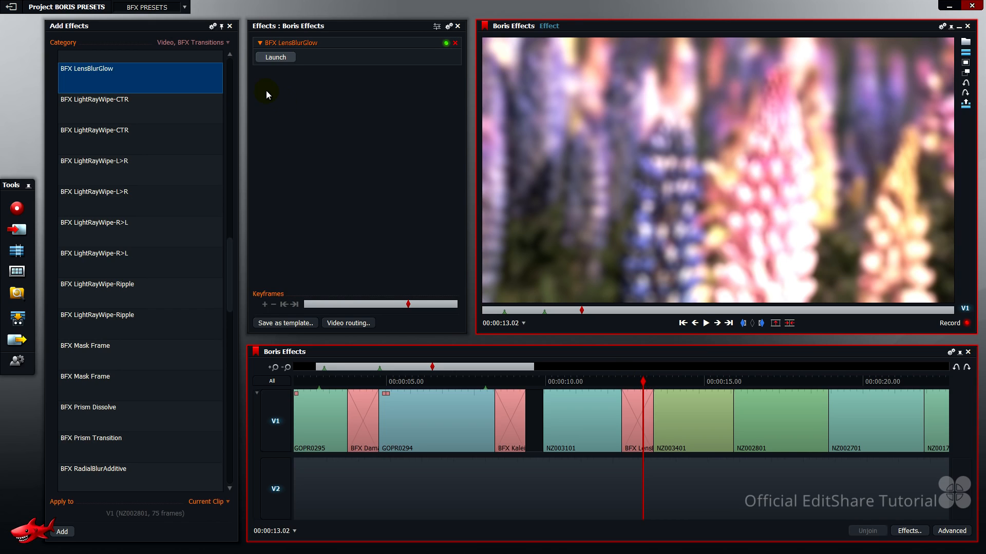
# At 00:00:00.13 of the LensBlurGlow transition, set BCC Glow's intensity to 0.84, threshold to 52.58 and radius to 73.54, and apply it
pyautogui.click(277, 57)
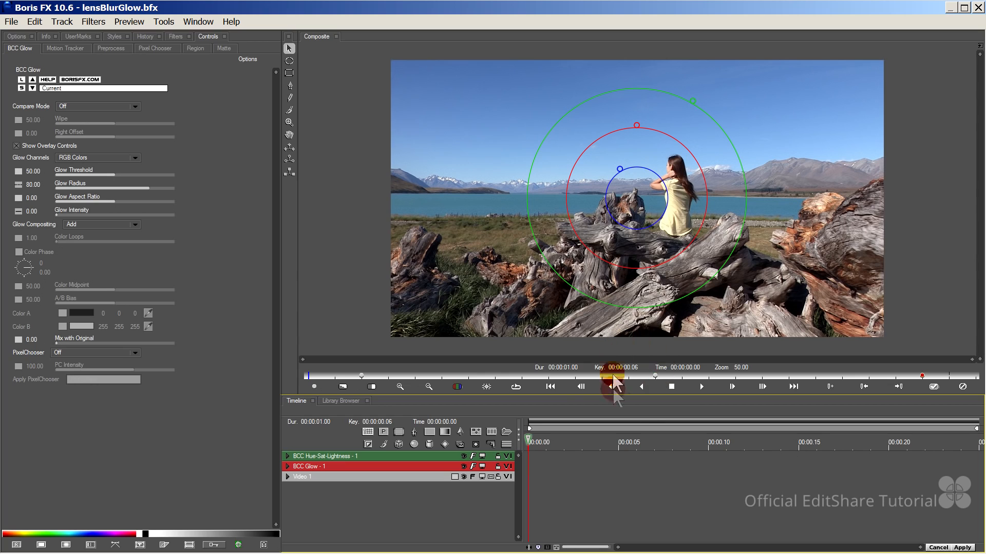
pyautogui.click(655, 377)
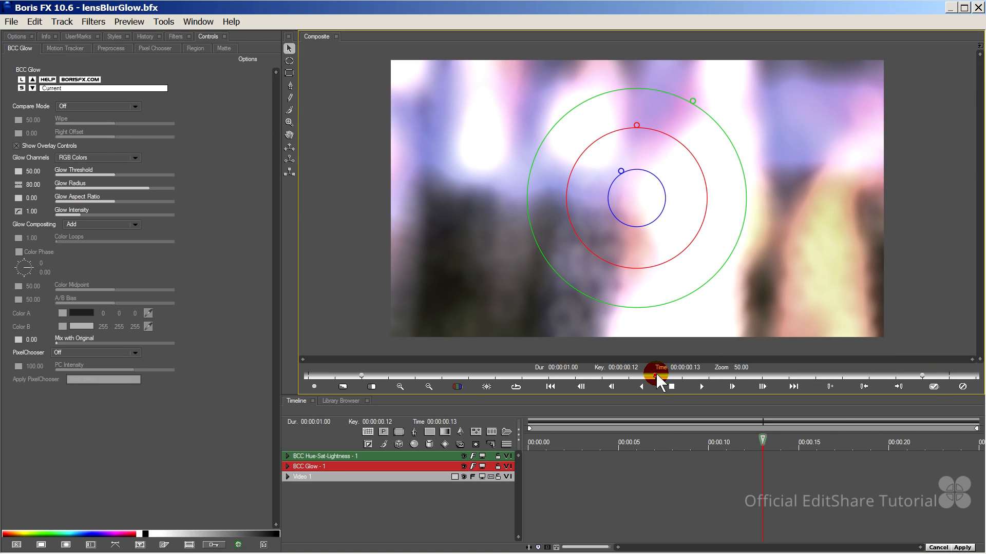
pyautogui.moveTo(621, 170); pyautogui.dragTo(622, 172)
pyautogui.moveTo(634, 125); pyautogui.dragTo(633, 129)
pyautogui.moveTo(634, 125); pyautogui.dragTo(633, 121)
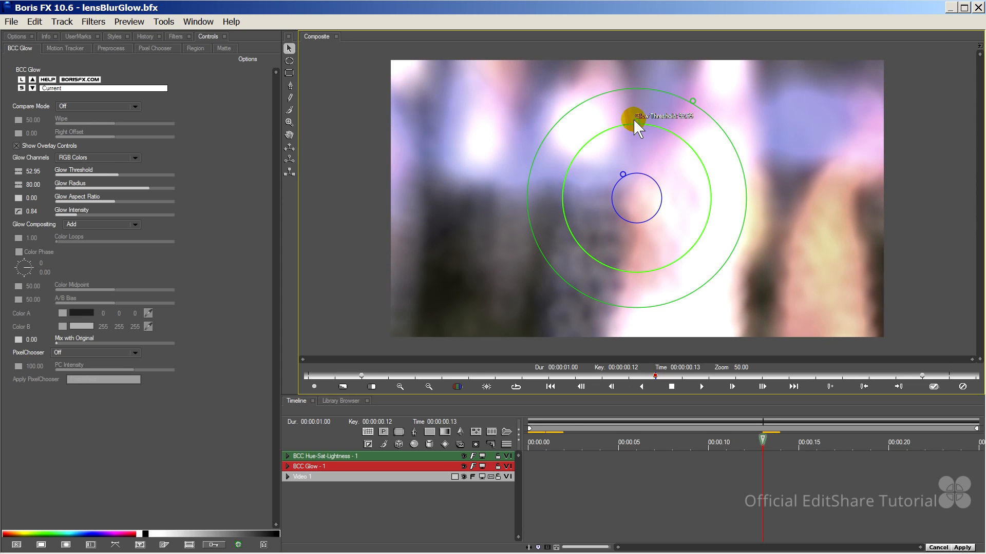
pyautogui.moveTo(691, 99); pyautogui.dragTo(688, 108)
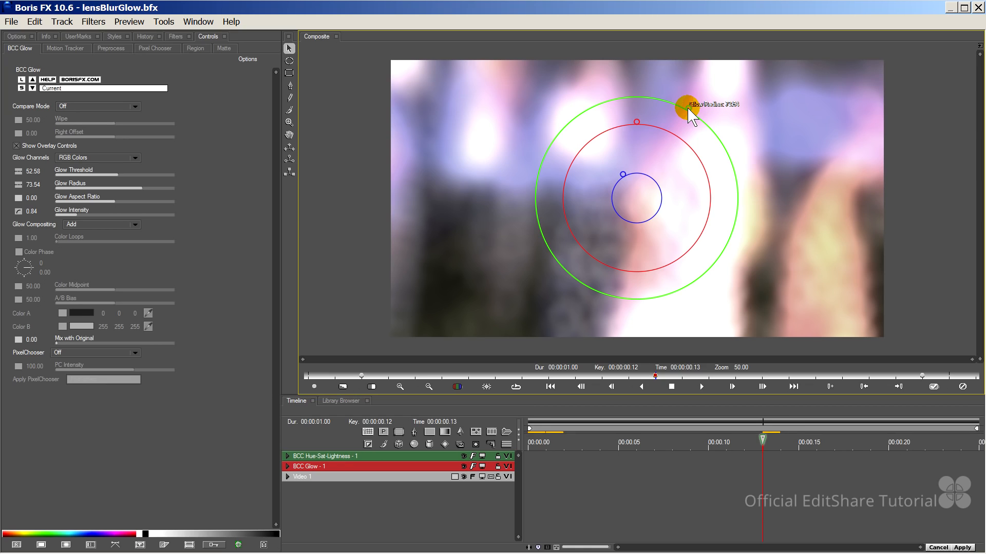
pyautogui.click(963, 548)
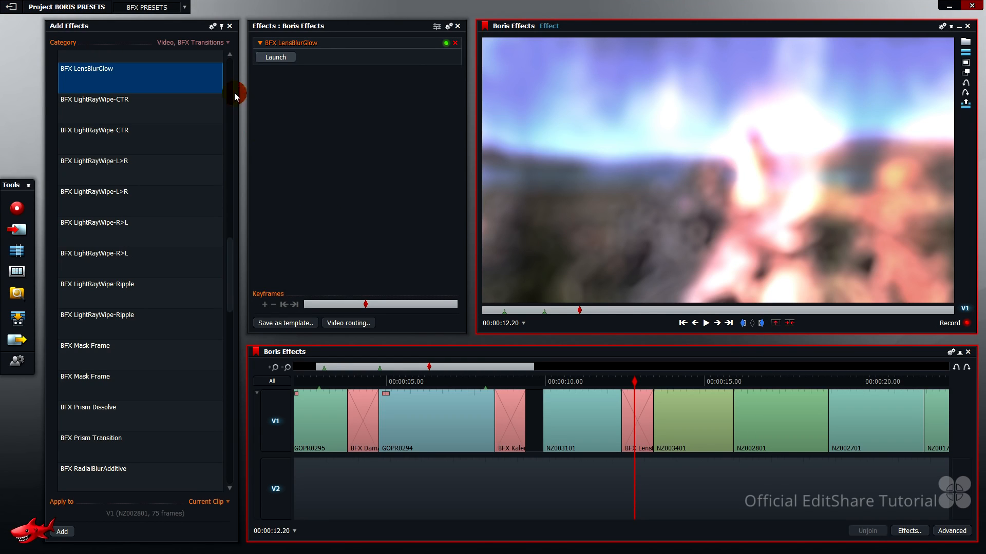
# Add the BFX Prism Dissolve transition between clips NZ003401 and NZ002801, and preview it
pyautogui.scroll(-4, 228, 242)
pyautogui.click(125, 161)
pyautogui.moveTo(126, 161); pyautogui.dragTo(733, 415)
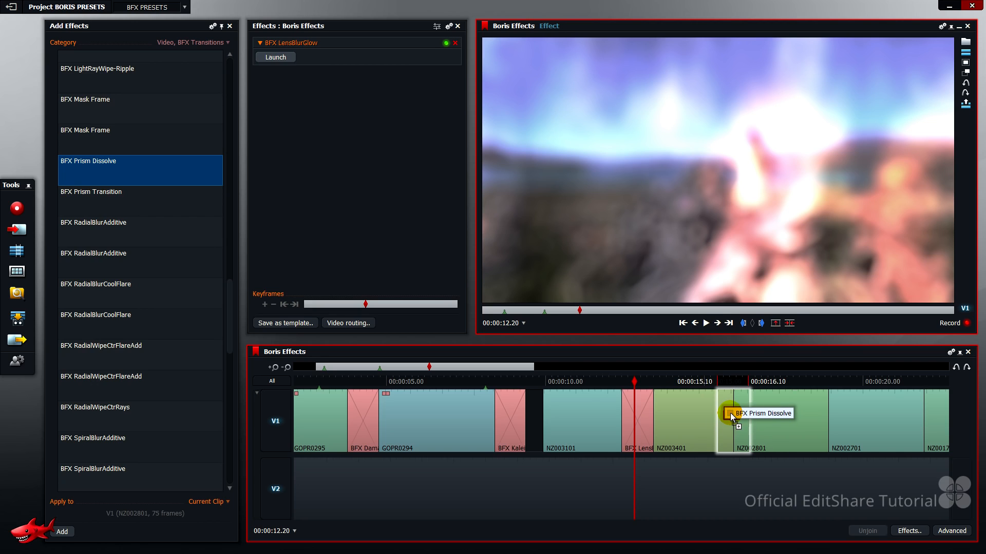
pyautogui.click(732, 382)
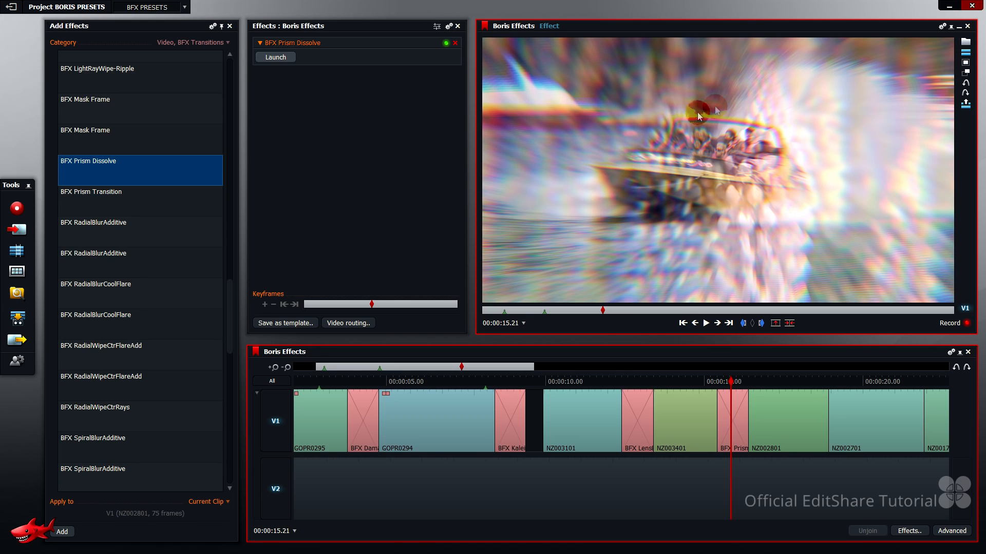
pyautogui.click(735, 383)
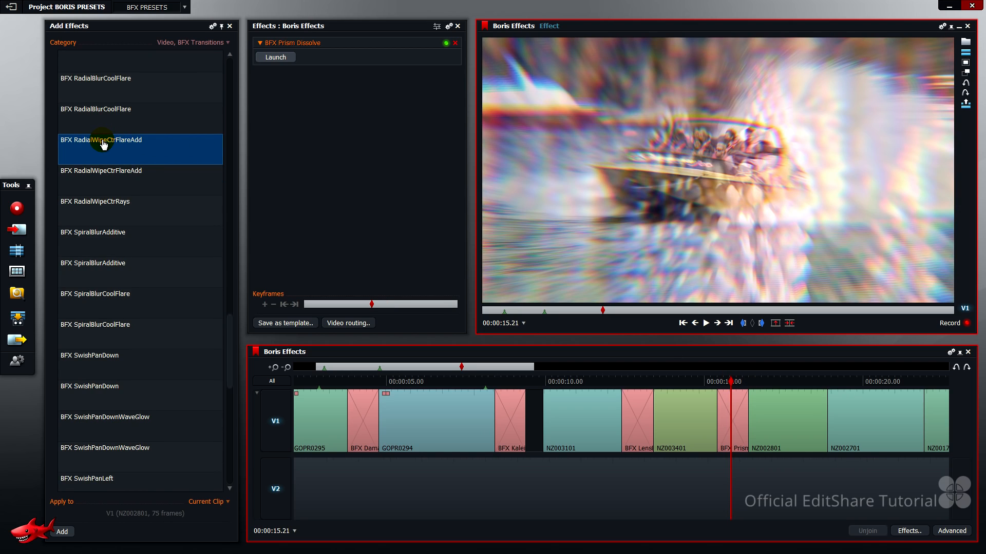
# Add the BFX RadialWipeCtrFlareAdd transition between clips NZ002801 and NZ002701, and preview it
pyautogui.moveTo(103, 145); pyautogui.dragTo(825, 424)
pyautogui.click(825, 383)
pyautogui.moveTo(825, 382); pyautogui.dragTo(837, 382)
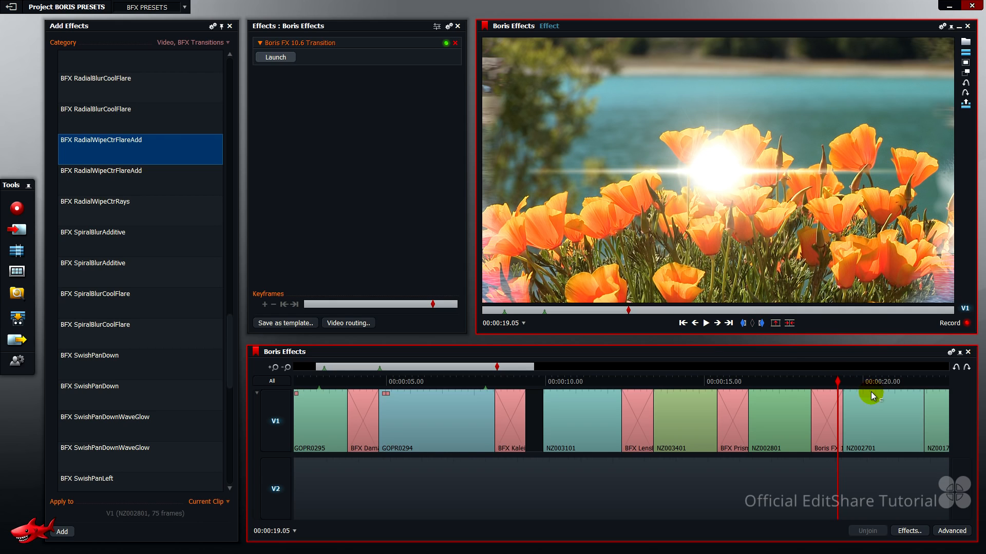
# Add the BFX SwishPanDown transition between clips NZ002701 and NZ001701, and preview it
pyautogui.scroll(-4, 229, 318)
pyautogui.moveTo(129, 256)
pyautogui.mouseDown()
pyautogui.moveTo(923, 398)
pyautogui.moveTo(924, 383)
pyautogui.mouseUp()
pyautogui.click(918, 384)
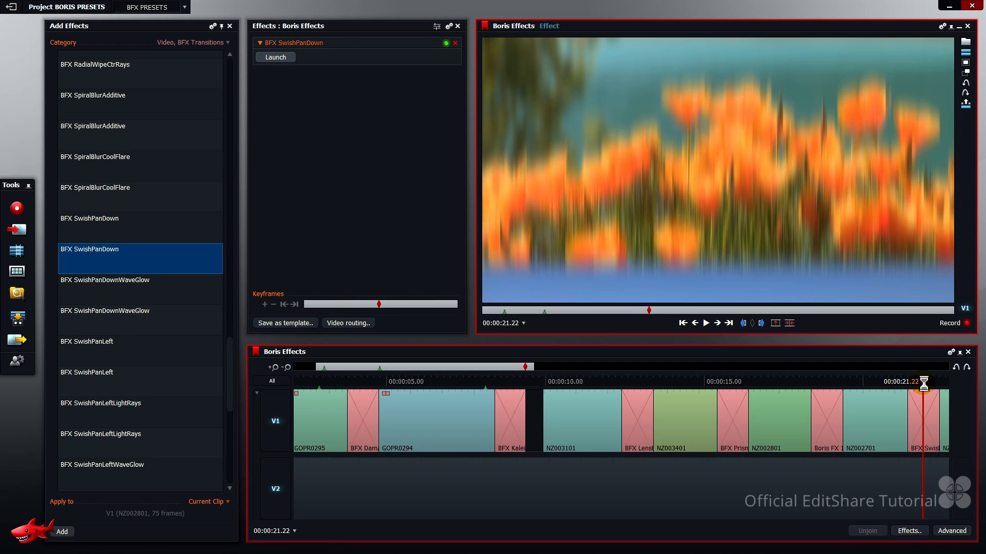
pyautogui.click(931, 386)
pyautogui.moveTo(928, 385); pyautogui.dragTo(939, 386)
# Add the BFX Heat Wipe transition between clips NZ001701 and NZ003001
pyautogui.press('s')
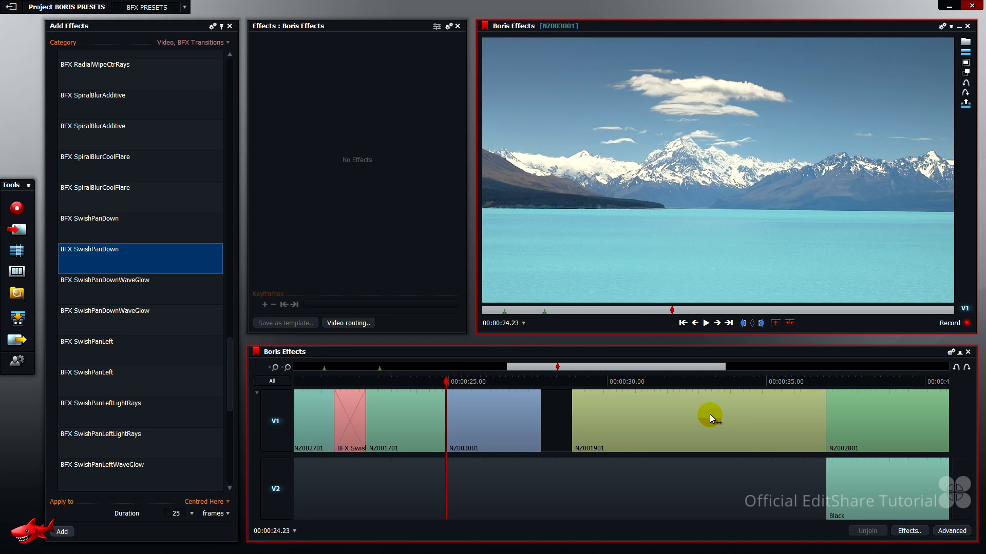
pyautogui.moveTo(232, 354); pyautogui.dragTo(236, 149)
pyautogui.click(125, 208)
pyautogui.moveTo(125, 208); pyautogui.dragTo(440, 406)
pyautogui.click(433, 381)
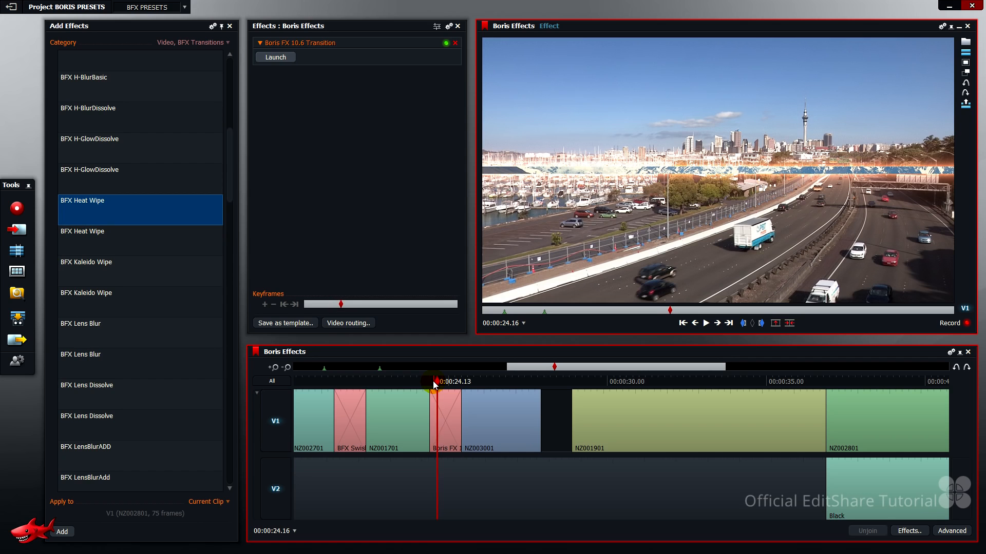
# Examine the Heat Wipe transition frame by frame
pyautogui.press('Right')
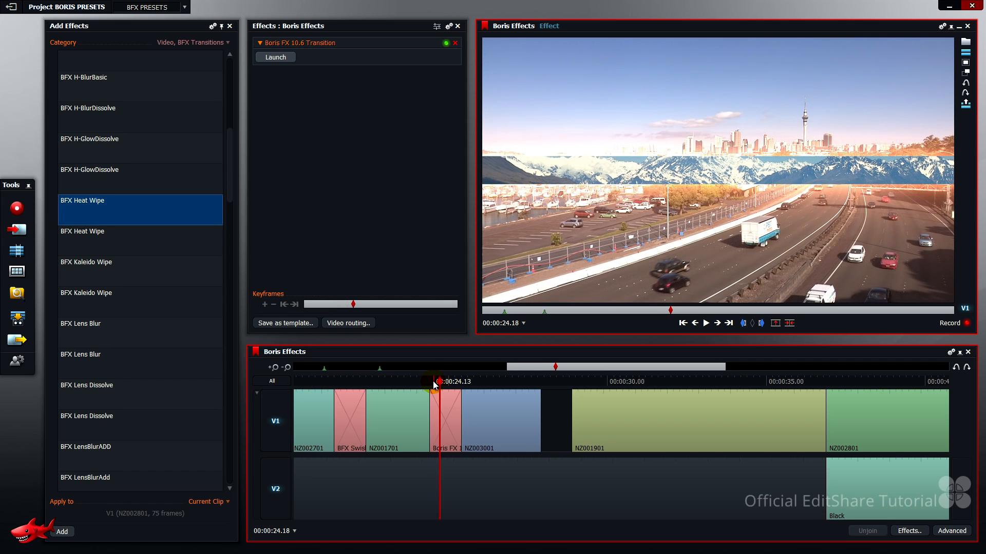
pyautogui.press('Right')
pyautogui.press('Right')
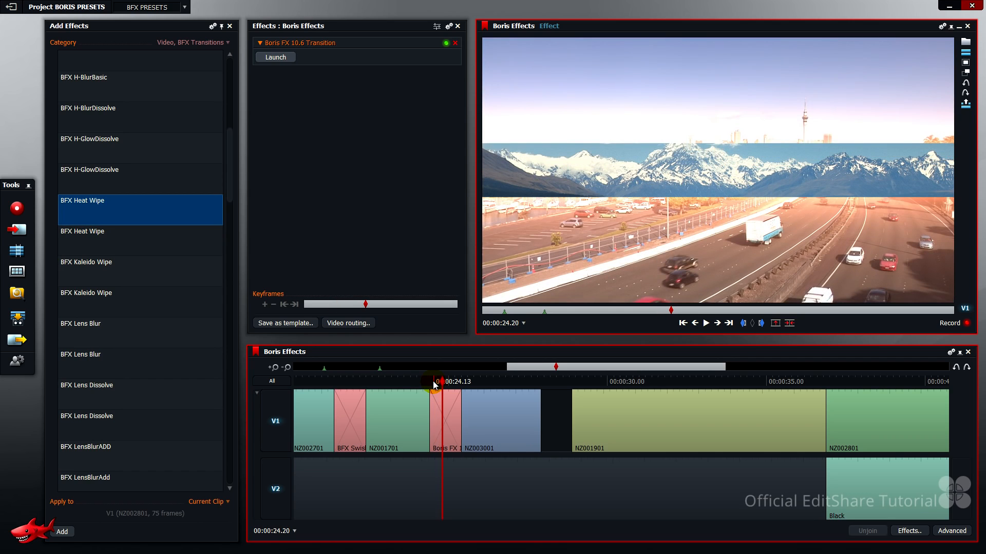
pyautogui.press('Right')
pyautogui.press('Right')
pyautogui.press('Right')
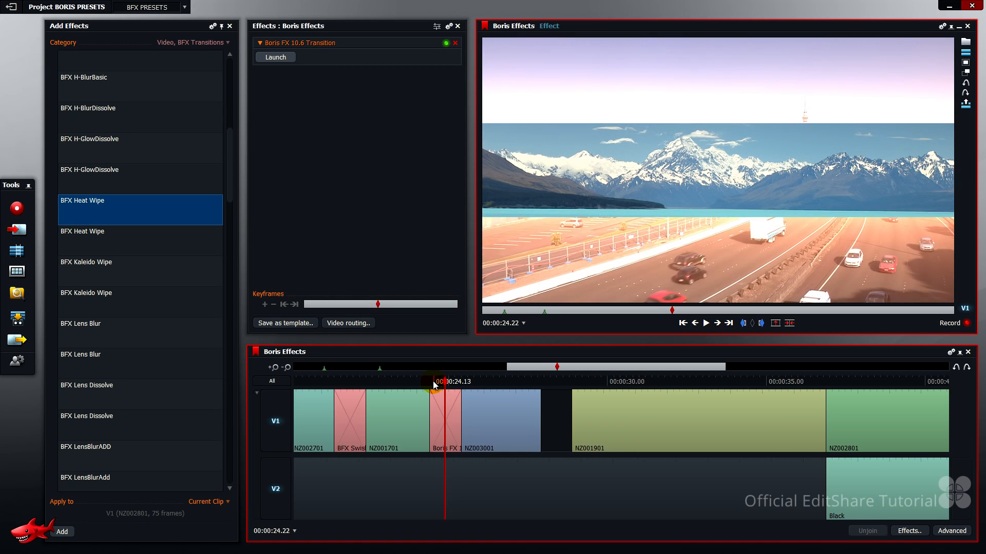
pyautogui.press('Right')
pyautogui.press('Right')
pyautogui.press('Right')
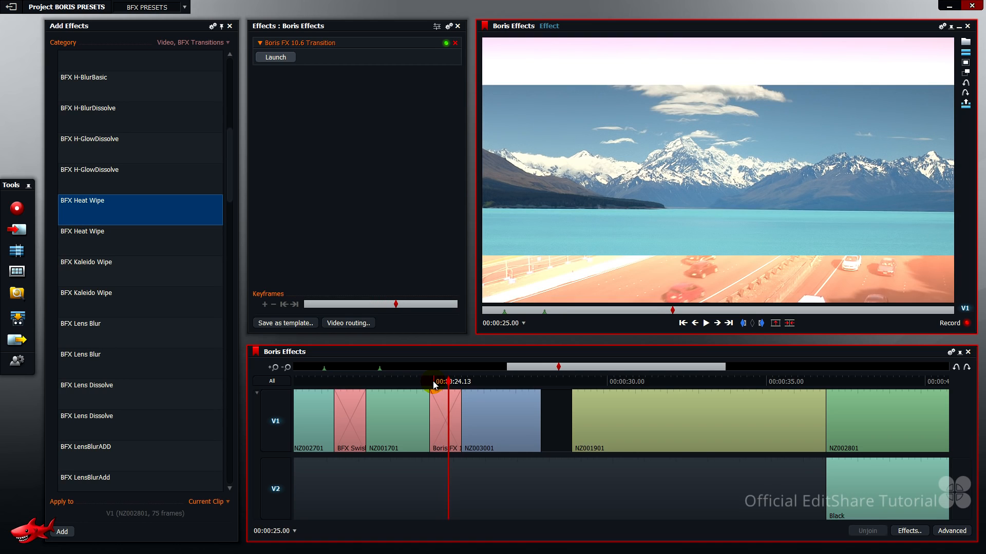
pyautogui.press('Right')
pyautogui.press('Right')
pyautogui.press('Right')
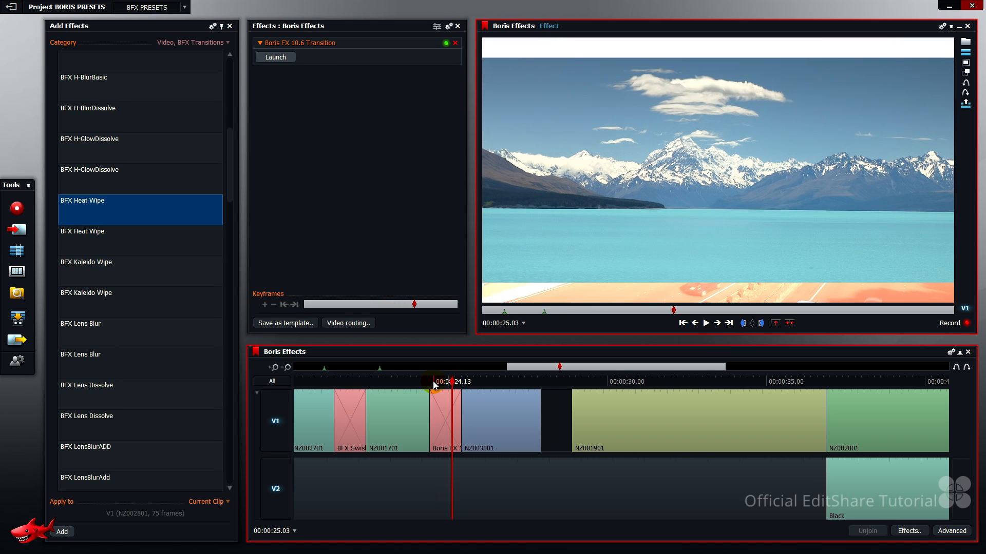
pyautogui.press('Right')
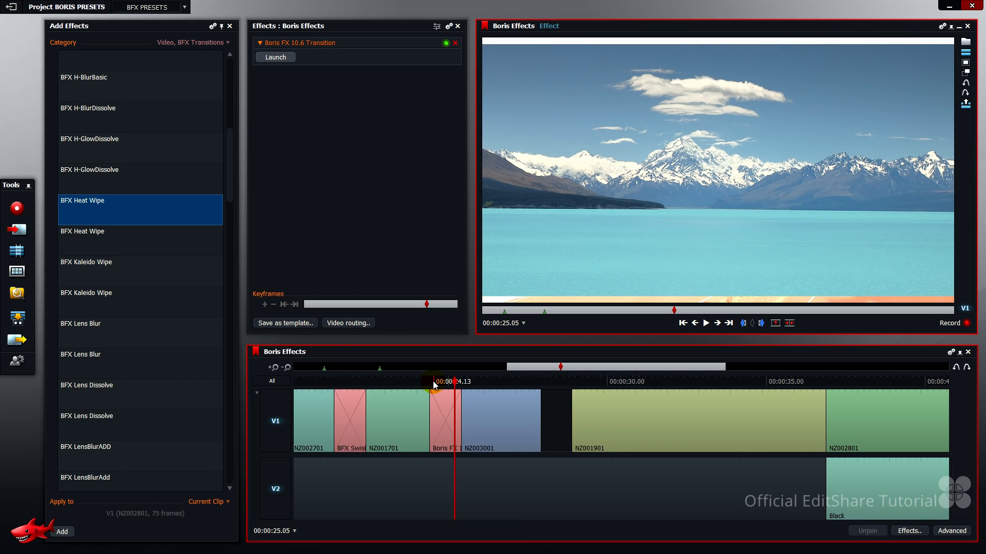
# Apply the BFX Lens Blur effect from the Boris FX Filters category to clip NZ001901
pyautogui.click(643, 383)
pyautogui.press('Down')
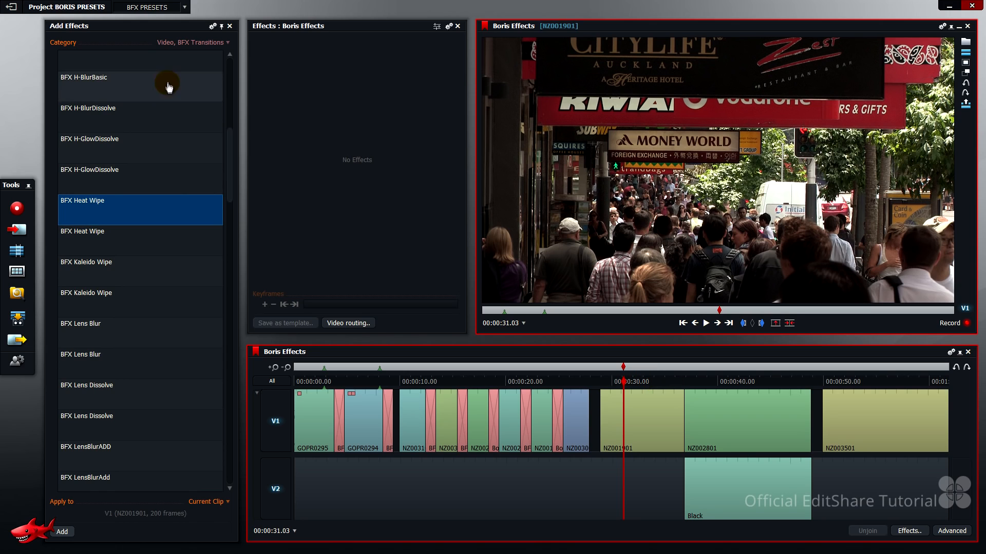
pyautogui.click(180, 43)
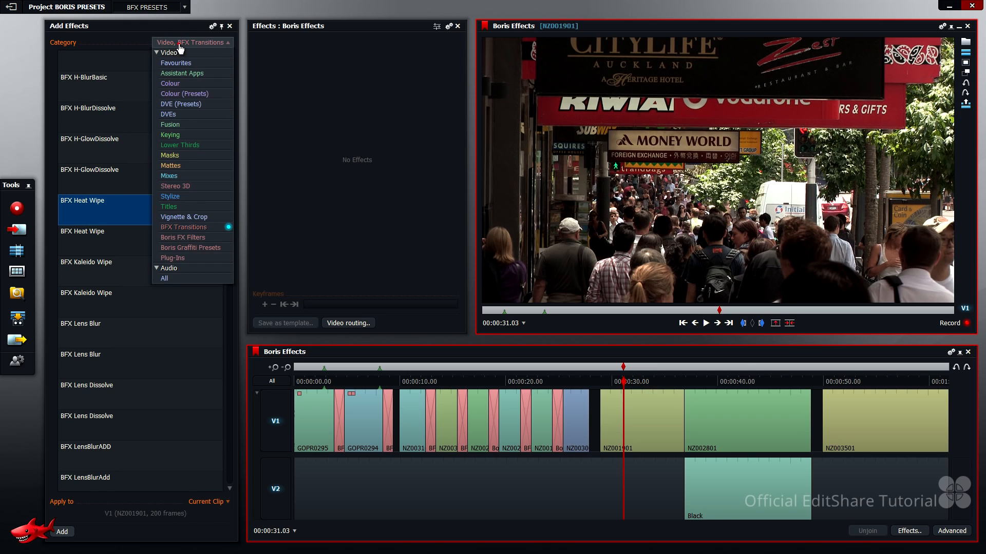
pyautogui.click(195, 240)
pyautogui.scroll(-10, 197, 246)
pyautogui.moveTo(161, 319); pyautogui.dragTo(636, 408)
# Add the Bullet Points 2 preset from Boris Graffiti Presets above the Lens Blur on clip NZ001901, and preview the bullet animation
pyautogui.click(218, 44)
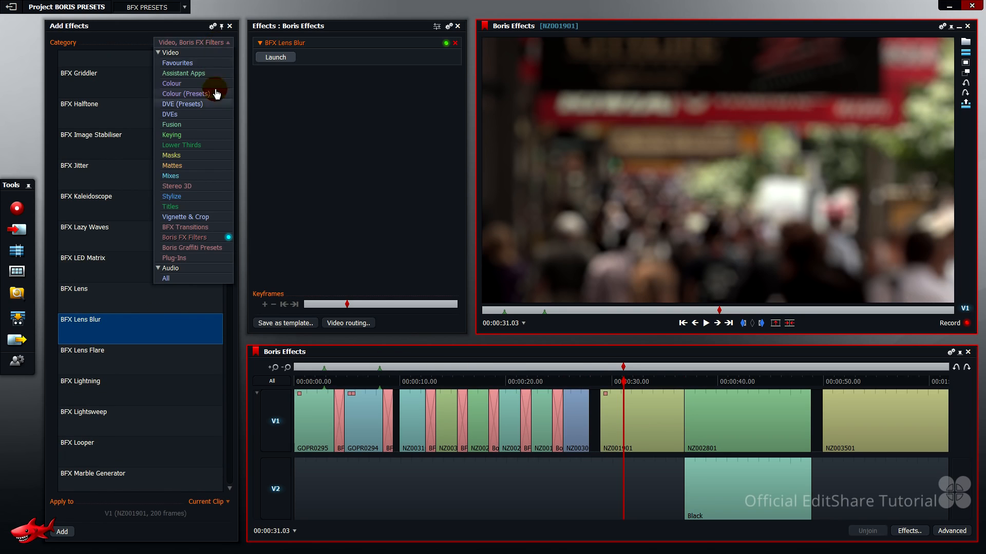
pyautogui.click(215, 247)
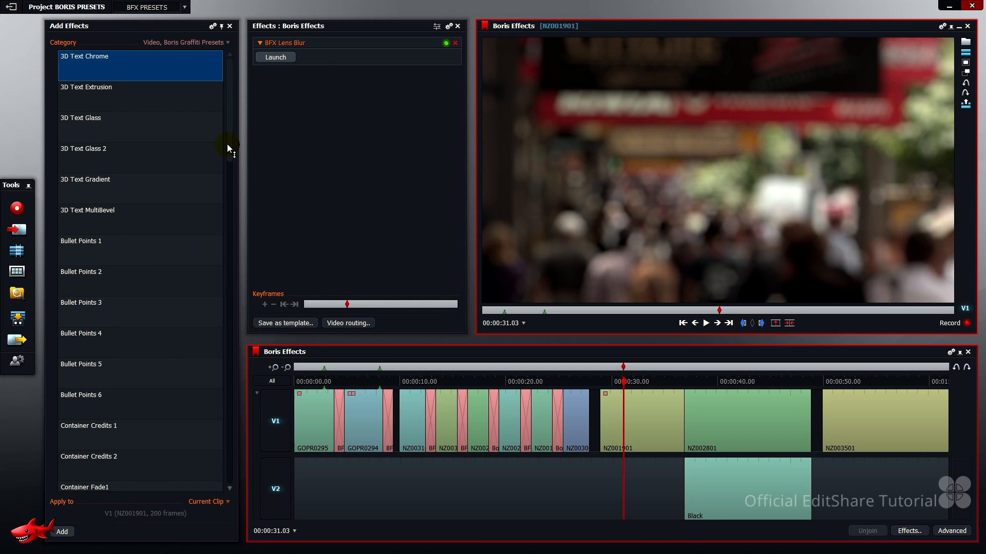
pyautogui.scroll(-3, 146, 233)
pyautogui.click(128, 174)
pyautogui.moveTo(132, 174); pyautogui.dragTo(291, 121)
pyautogui.click(620, 382)
pyautogui.moveTo(621, 384); pyautogui.dragTo(646, 385)
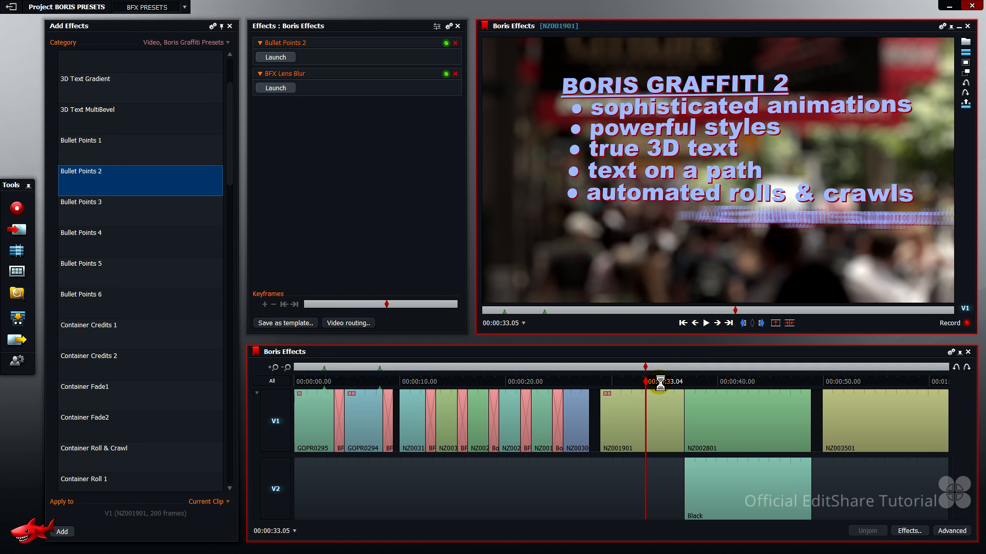
pyautogui.click(659, 382)
pyautogui.click(670, 382)
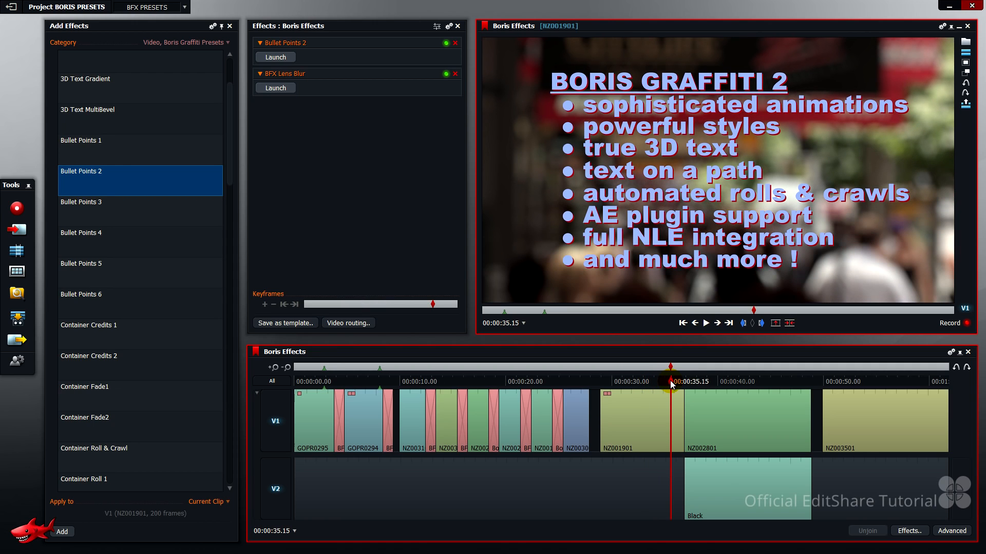
# Apply the BFX Steel Generator from the Boris FX Filters category to the Black clip on track V2
pyautogui.click(725, 382)
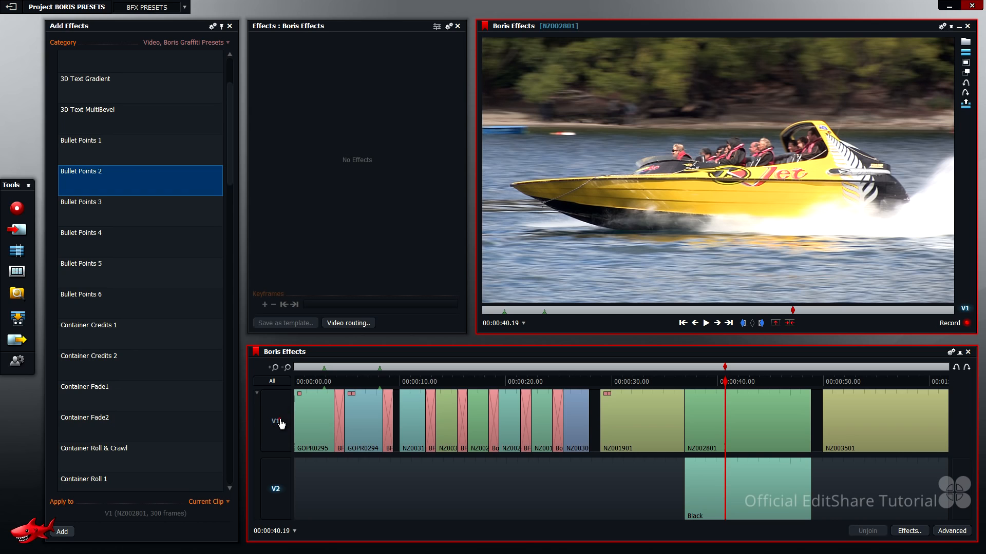
pyautogui.click(277, 422)
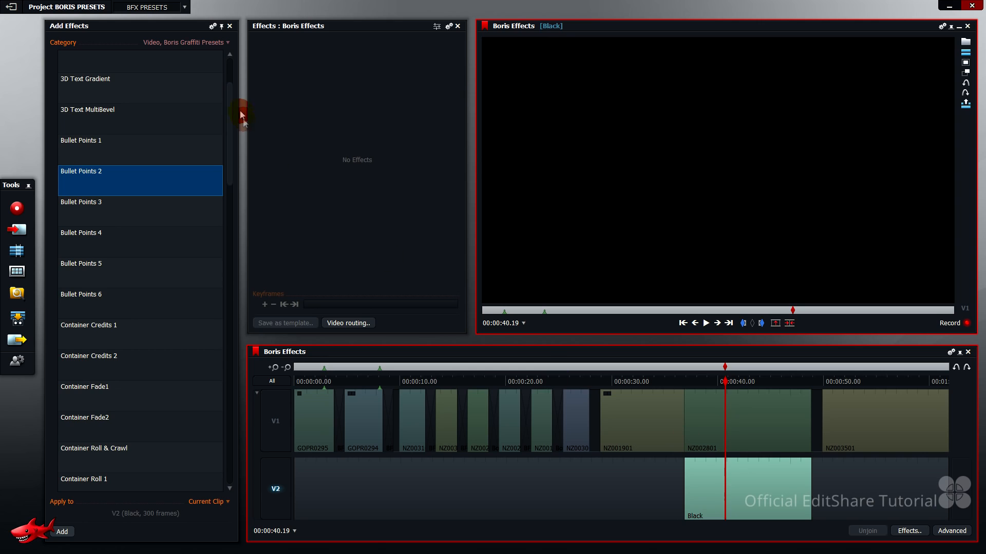
pyautogui.click(206, 43)
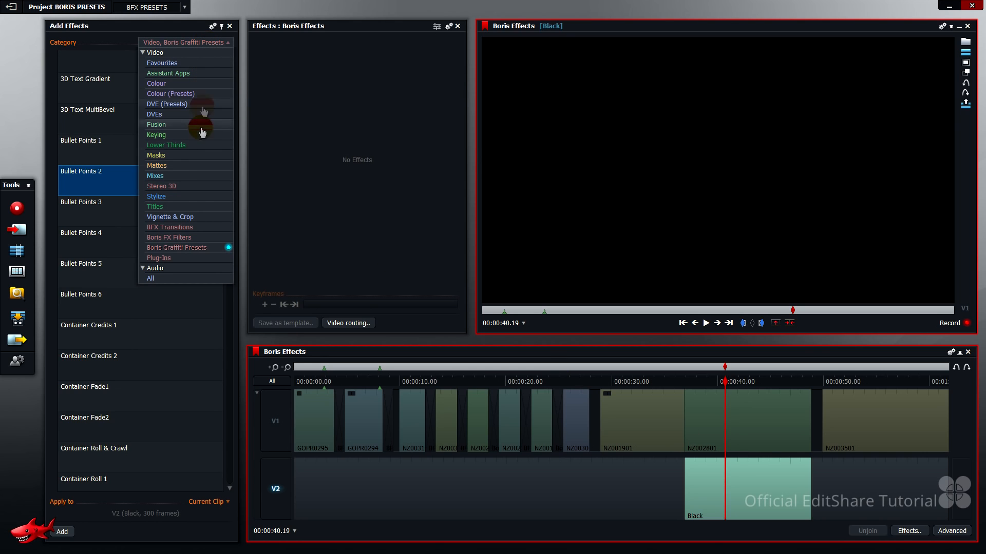
pyautogui.click(200, 238)
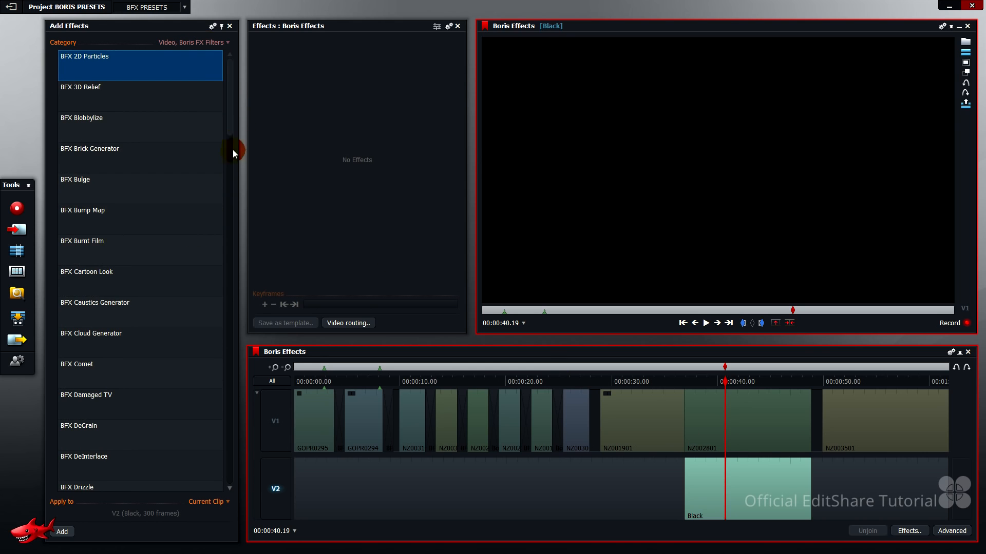
pyautogui.moveTo(231, 123); pyautogui.dragTo(230, 437)
pyautogui.moveTo(118, 224); pyautogui.dragTo(337, 127)
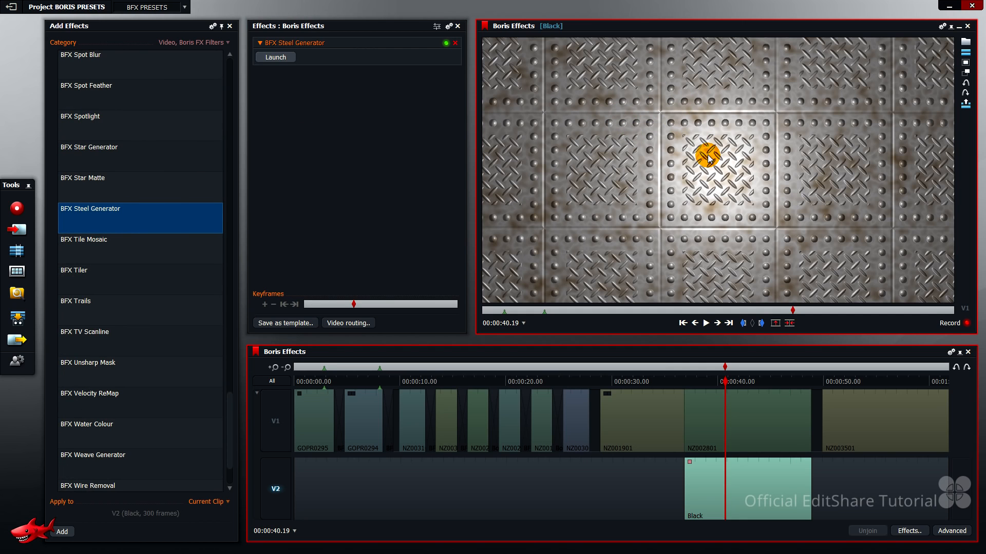
# Apply the BFX Mr Mercury filter to clip NZ002801 on track V1 and check it at another frame
pyautogui.click(274, 426)
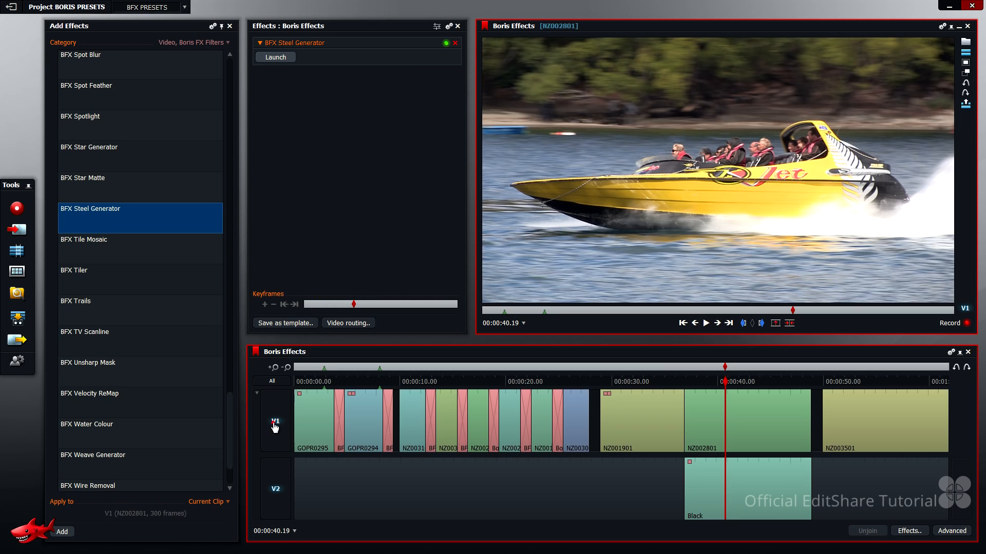
pyautogui.click(593, 97)
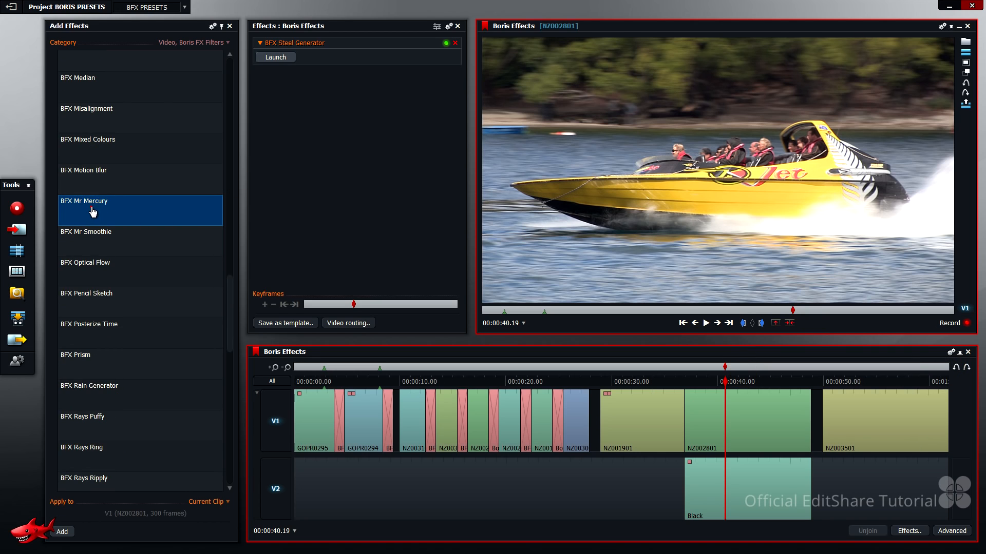
pyautogui.moveTo(97, 208); pyautogui.dragTo(730, 382)
pyautogui.click(739, 382)
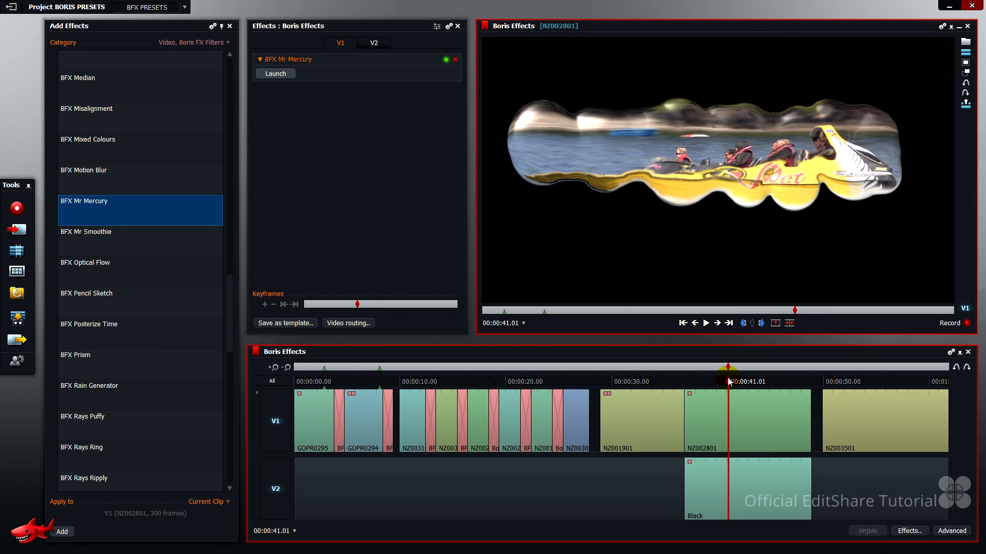
# Load the PurpleMorphicVibrations.bcp preset for Mr Mercury in the Boris FX editor, preview the animation and apply it to the clip
pyautogui.click(272, 76)
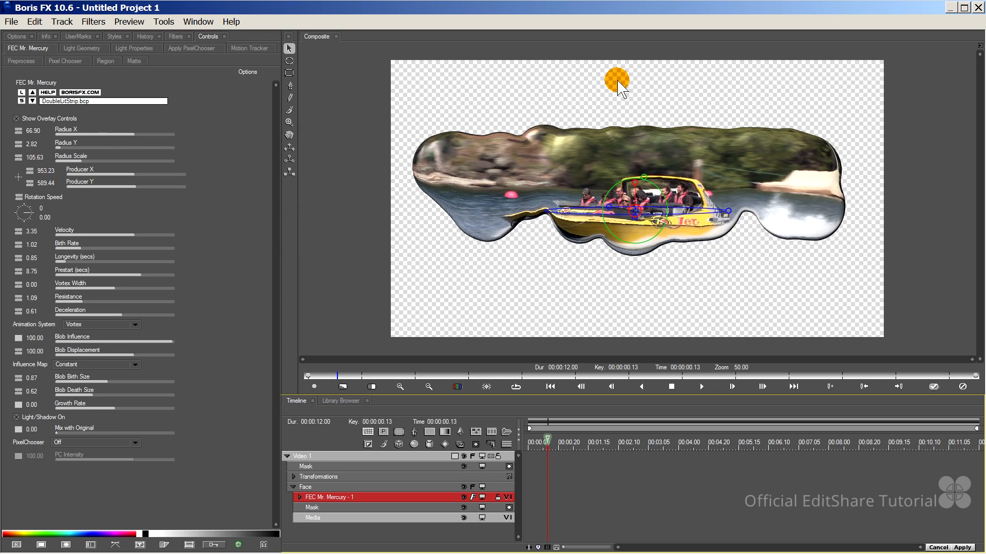
pyautogui.click(73, 101)
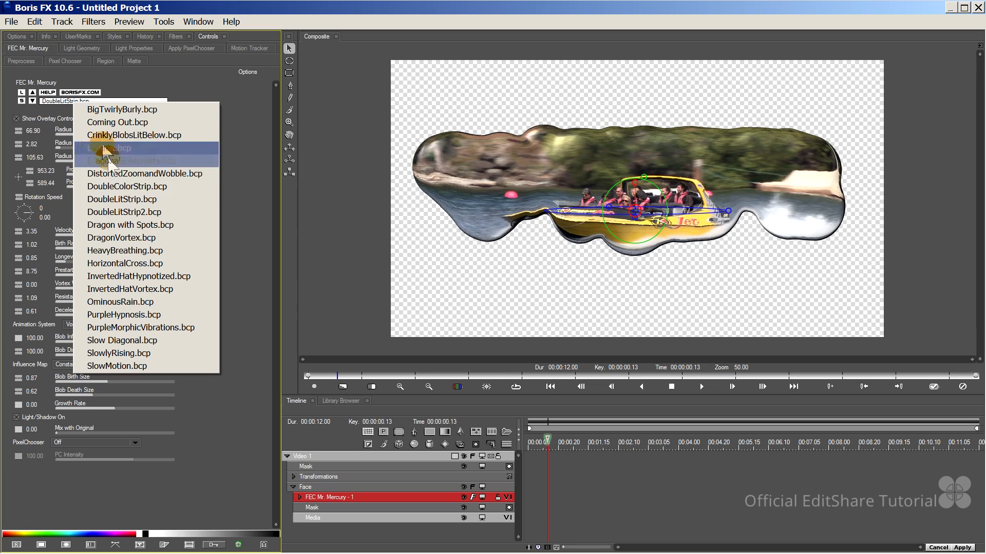
pyautogui.click(144, 327)
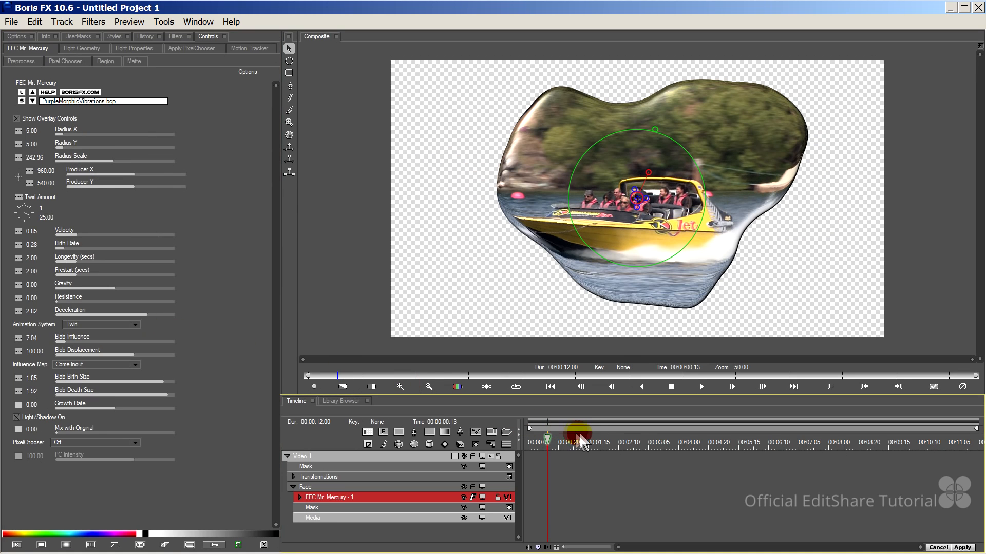
pyautogui.click(615, 440)
pyautogui.click(671, 438)
pyautogui.moveTo(671, 437); pyautogui.dragTo(731, 437)
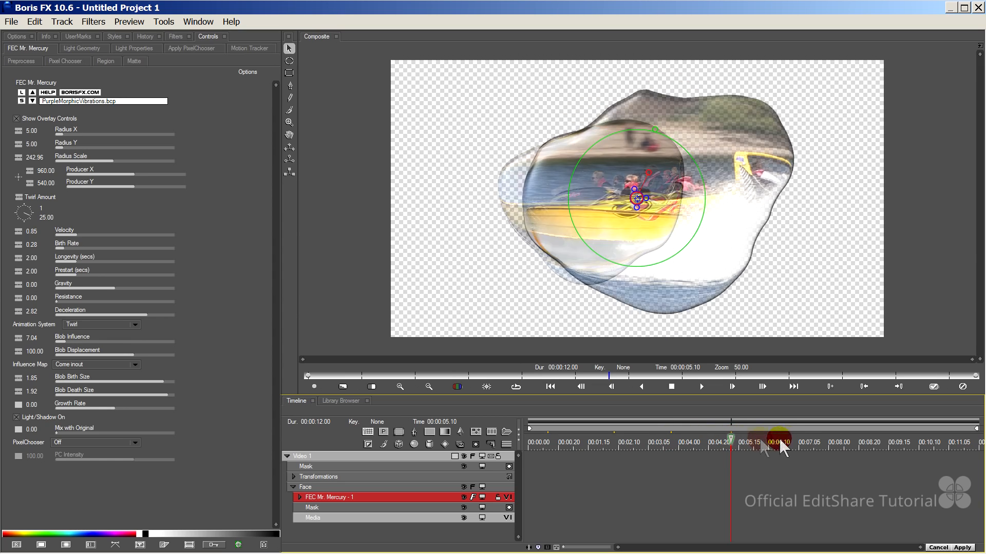
pyautogui.click(962, 548)
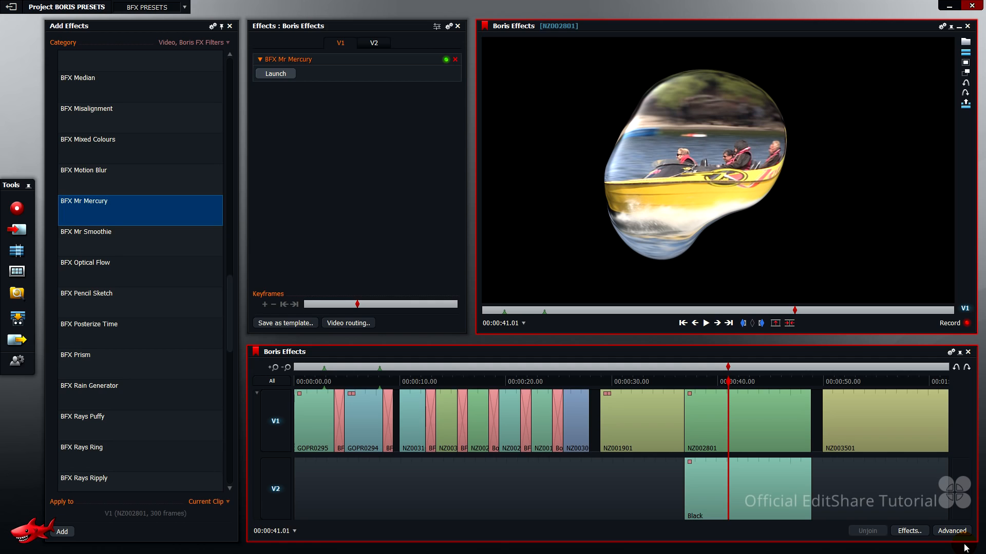
# Add the Blend effect from the Mixes category above Mr Mercury on clip NZ002801 and preview the composite at several frames
pyautogui.click(210, 43)
pyautogui.click(204, 178)
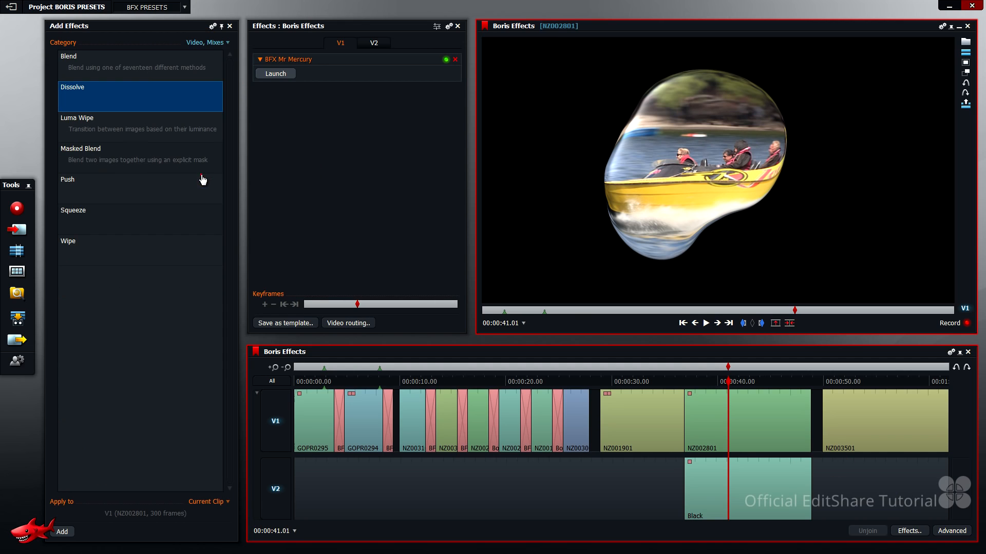
pyautogui.click(186, 70)
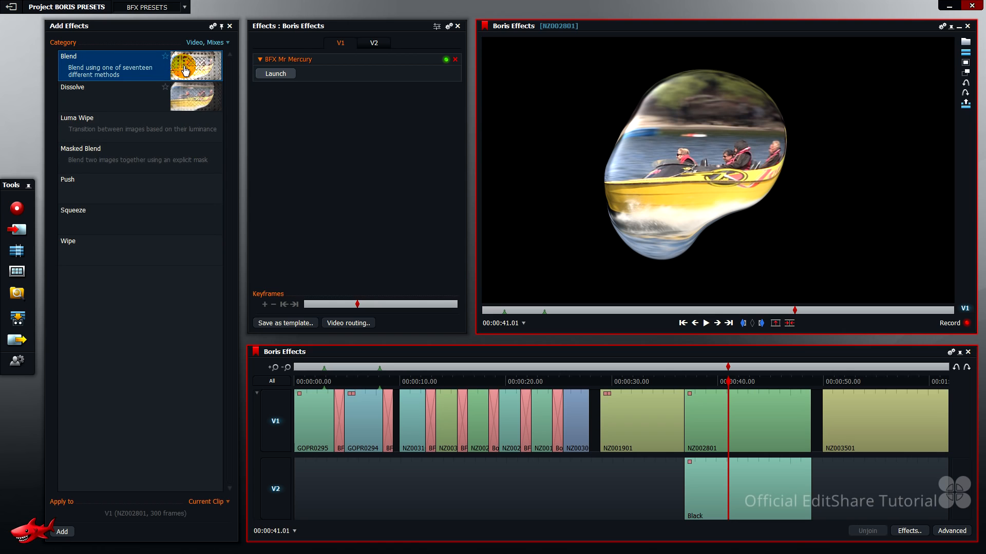
pyautogui.moveTo(186, 70); pyautogui.dragTo(355, 138)
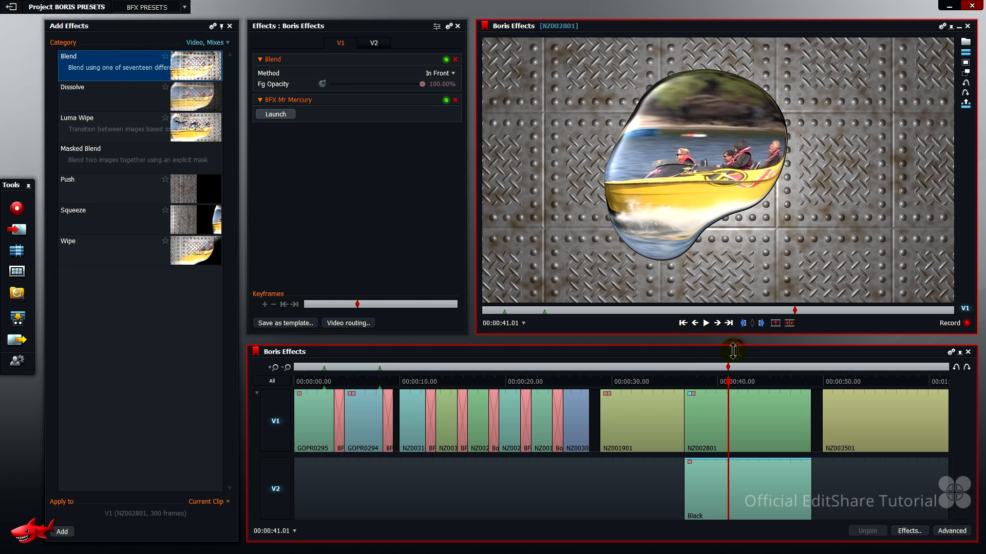
pyautogui.click(745, 383)
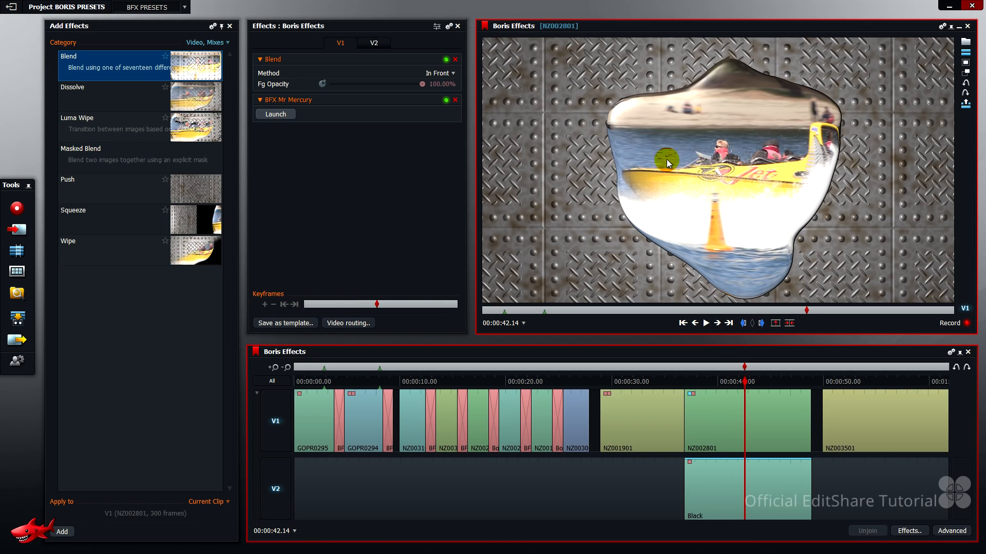
pyautogui.click(709, 382)
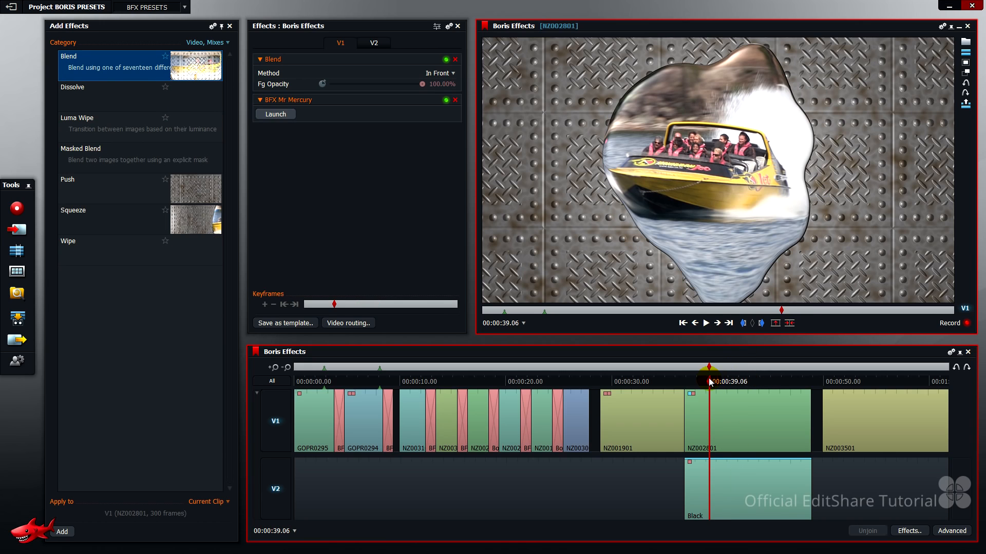
# Go to clip NZ003501 on the timeline and list the Boris Graffiti Presets
pyautogui.click(850, 382)
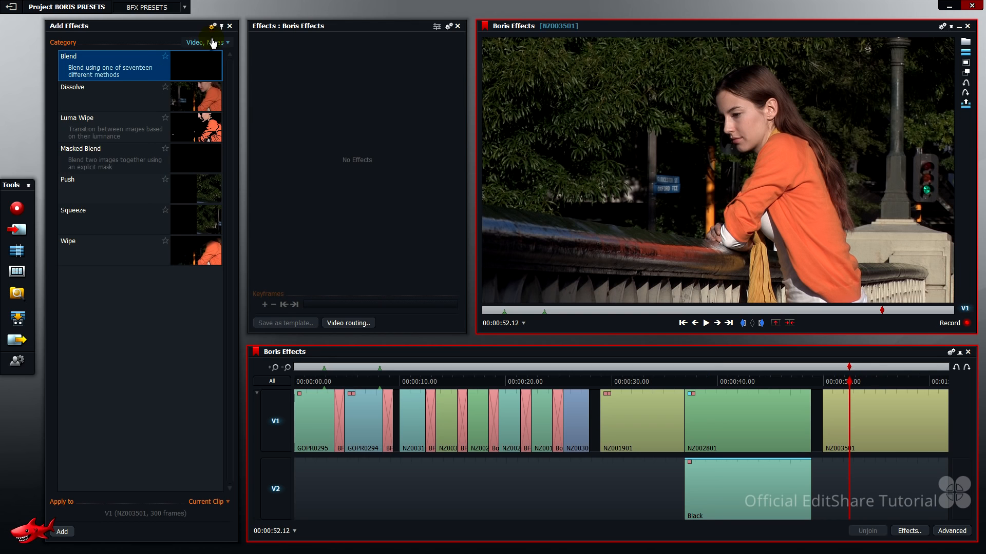
pyautogui.click(211, 43)
pyautogui.click(200, 247)
# Try the Lower Third 1, Lower Third 10 and Lower Third 11 presets on clip NZ003501, removing each one
pyautogui.moveTo(231, 78); pyautogui.dragTo(227, 244)
pyautogui.click(162, 235)
pyautogui.moveTo(163, 235); pyautogui.dragTo(297, 164)
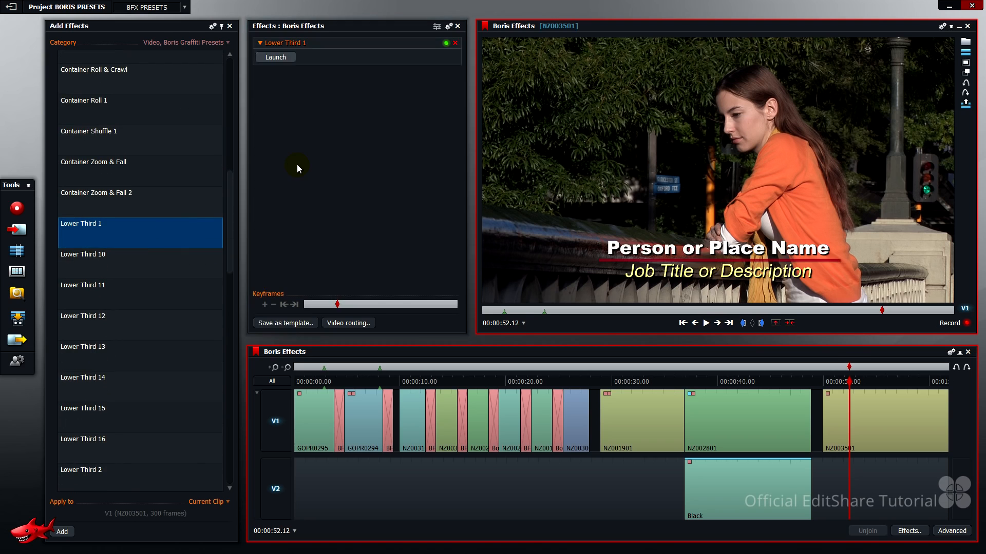
pyautogui.click(455, 43)
pyautogui.click(177, 260)
pyautogui.moveTo(176, 260); pyautogui.dragTo(287, 192)
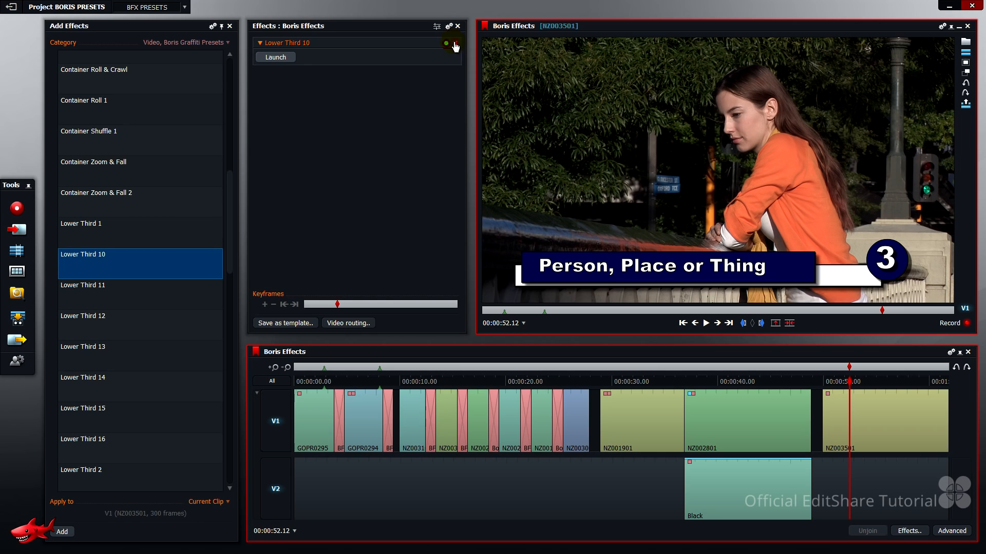
pyautogui.click(455, 44)
pyautogui.moveTo(203, 296); pyautogui.dragTo(338, 166)
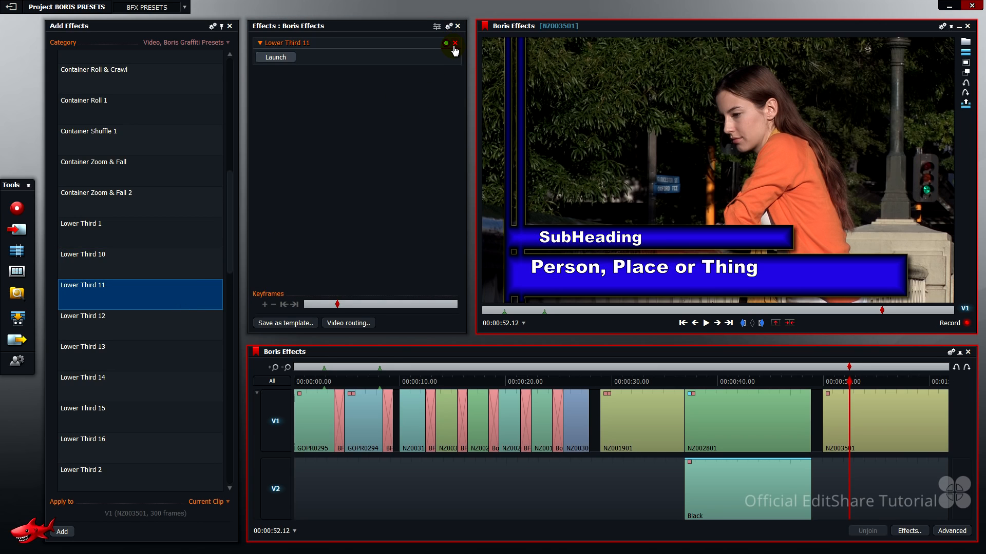
pyautogui.click(455, 44)
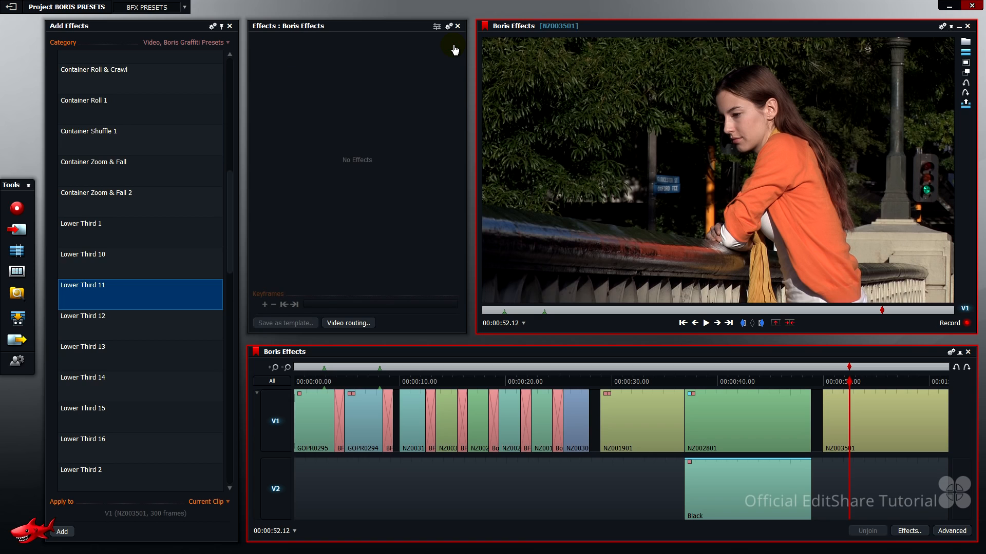
# Add the Lower Third 6 title preset to clip NZ003501
pyautogui.moveTo(231, 227); pyautogui.dragTo(223, 300)
pyautogui.moveTo(168, 290); pyautogui.dragTo(369, 122)
# Mark the whole sequence from 00:00:00.00 to its end at 00:01:01.18
pyautogui.click(322, 383)
pyautogui.moveTo(322, 383); pyautogui.dragTo(293, 381)
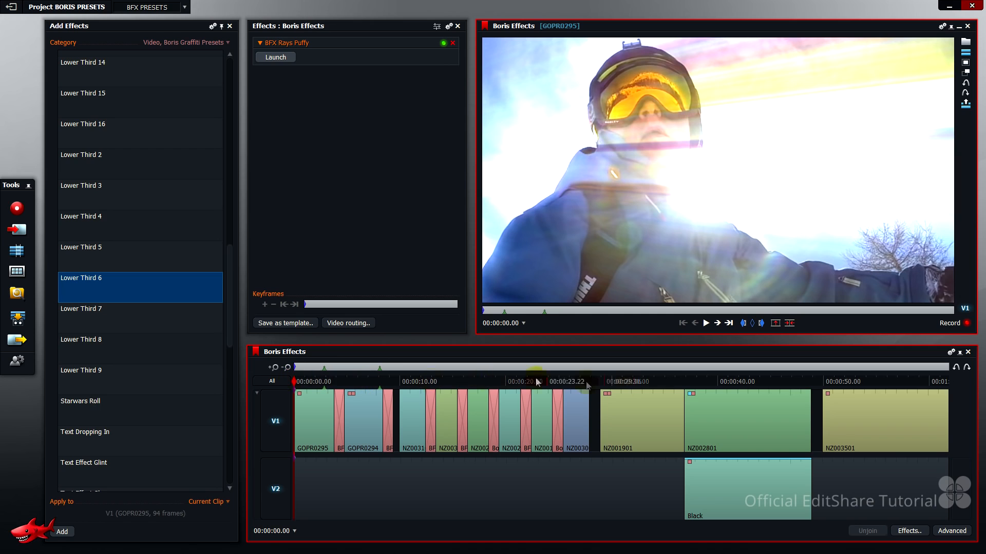
pyautogui.click(948, 384)
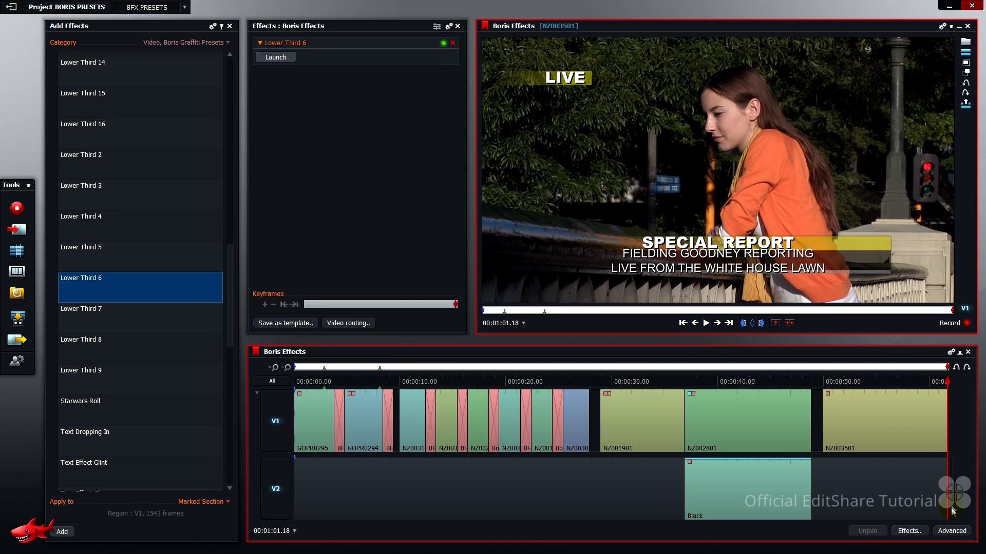
# Render the effects with the source set to Marked section and check the render's progress in the project tasks
pyautogui.click(950, 532)
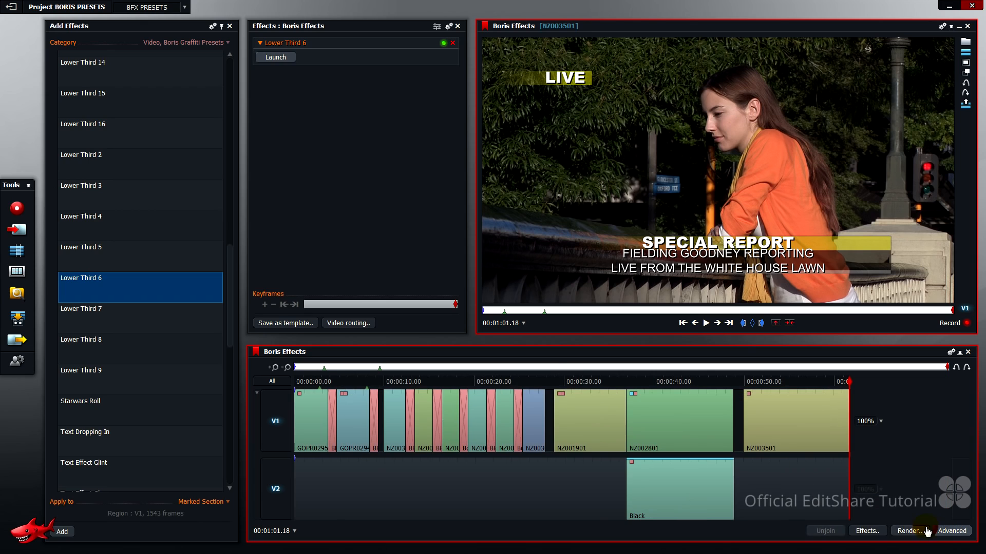
pyautogui.click(911, 532)
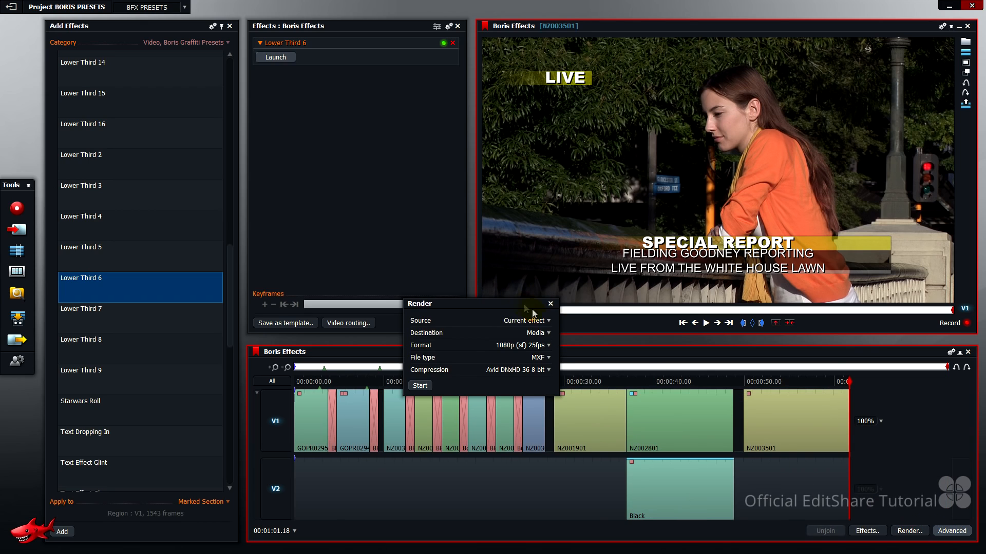
pyautogui.click(538, 322)
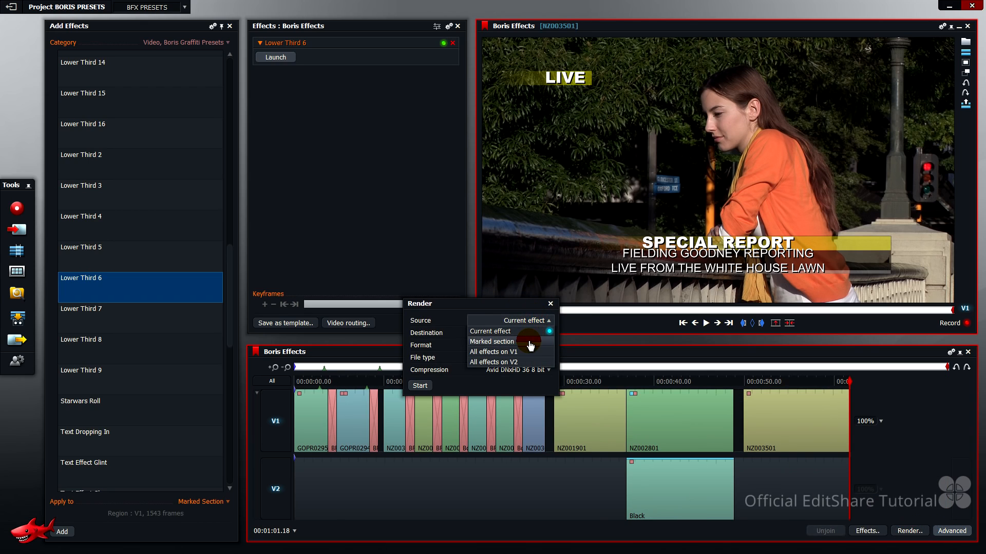
pyautogui.click(531, 342)
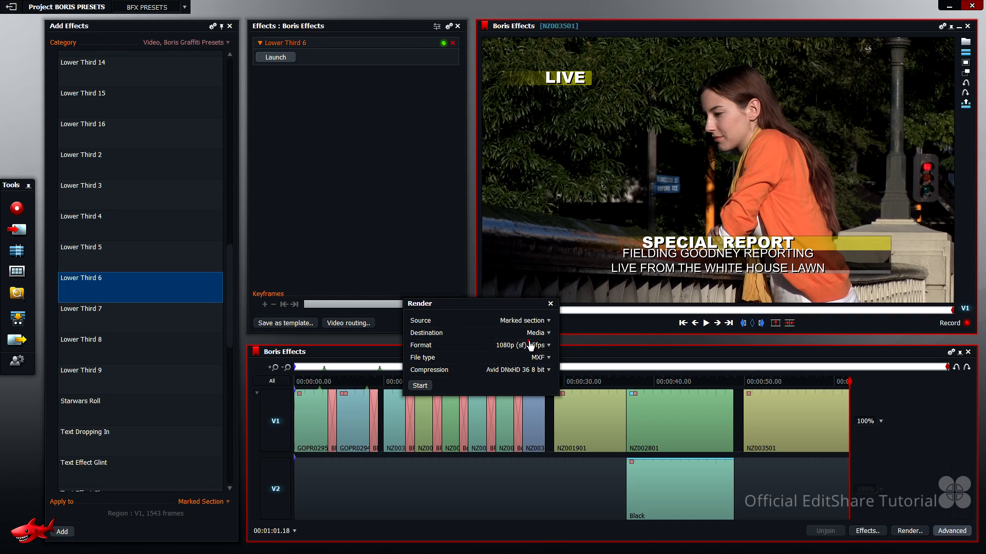
pyautogui.click(420, 386)
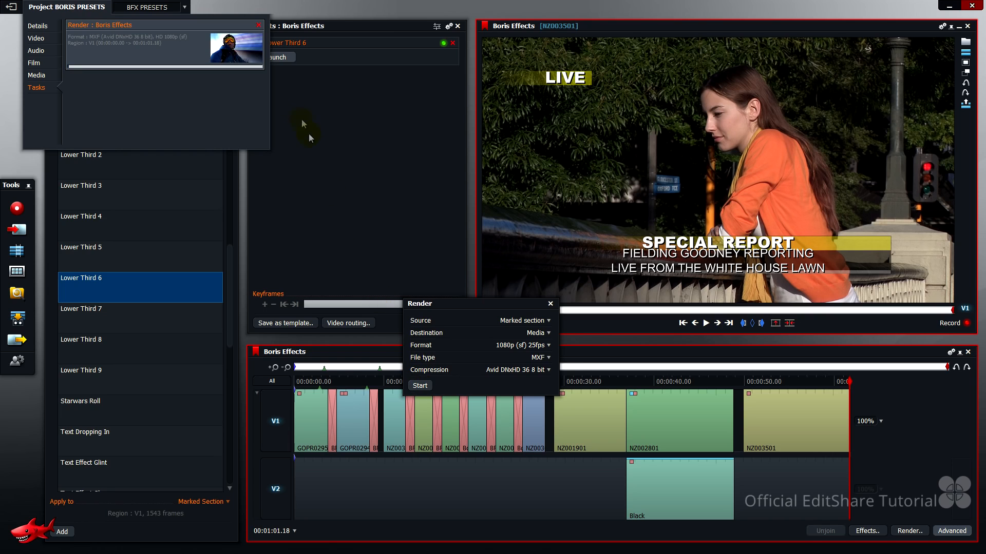
pyautogui.click(249, 58)
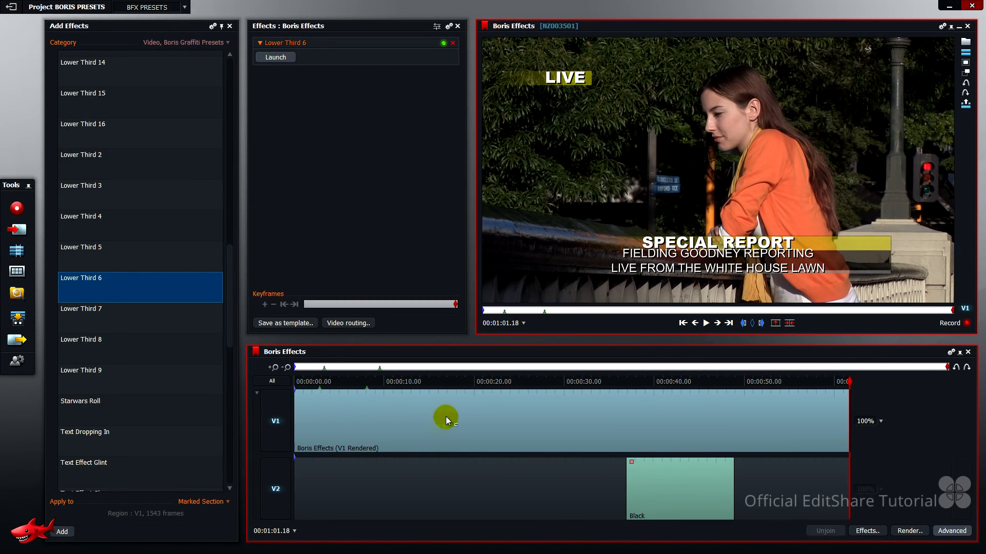
# Play the rendered sequence from its start
pyautogui.moveTo(315, 382); pyautogui.dragTo(291, 391)
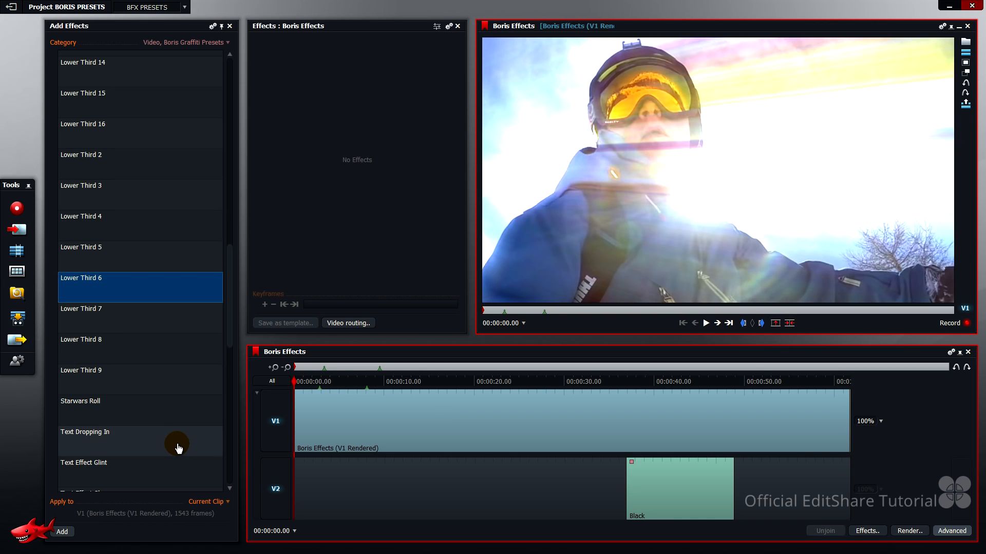
pyautogui.press('space')
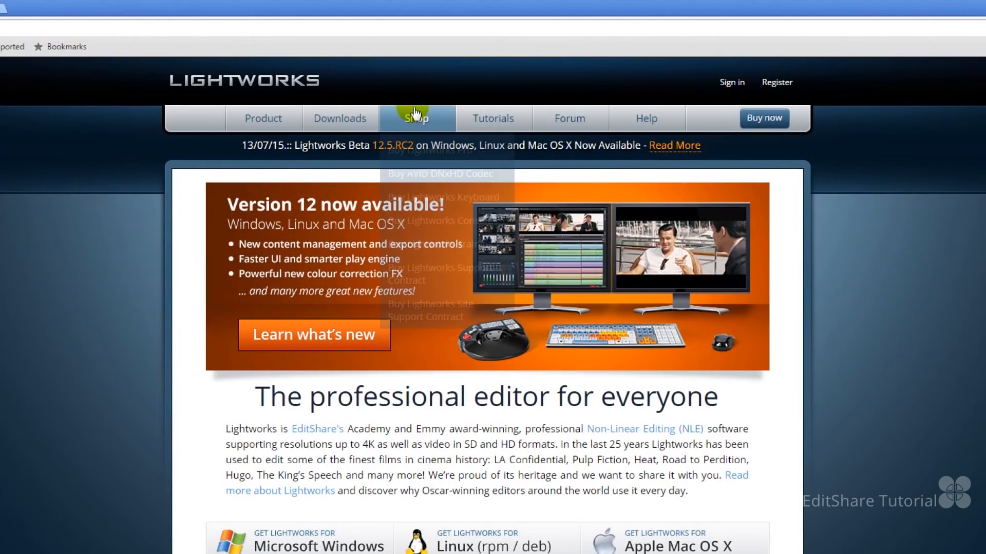
# On the Lightworks website, open the Lightworks Pro product in the shop and add the Outright license to the cart
pyautogui.moveTo(414, 114)
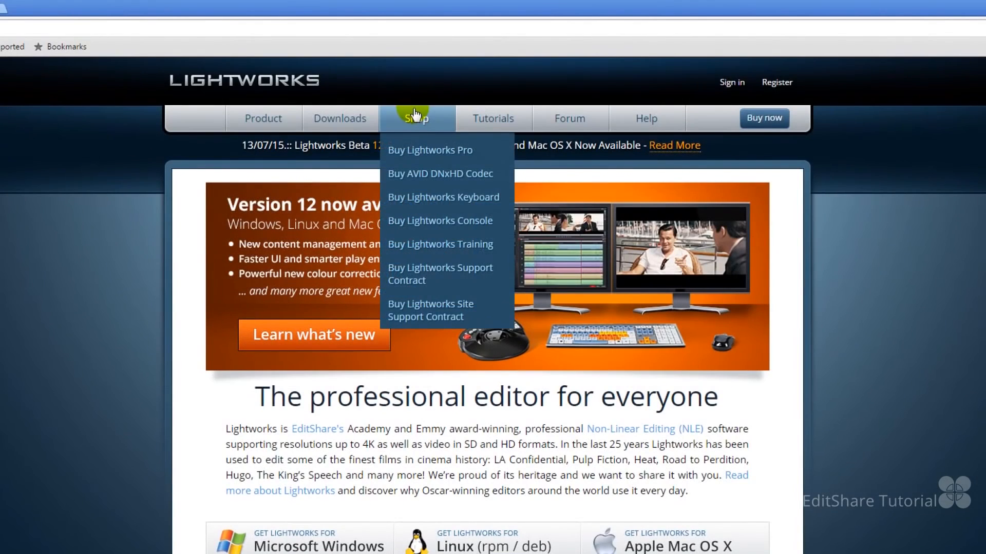
pyautogui.click(414, 148)
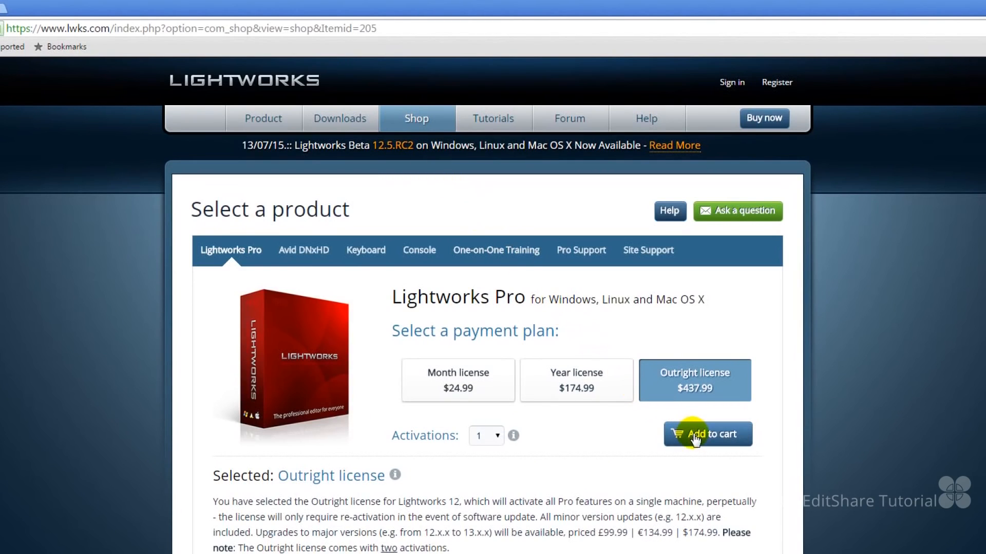
pyautogui.click(695, 437)
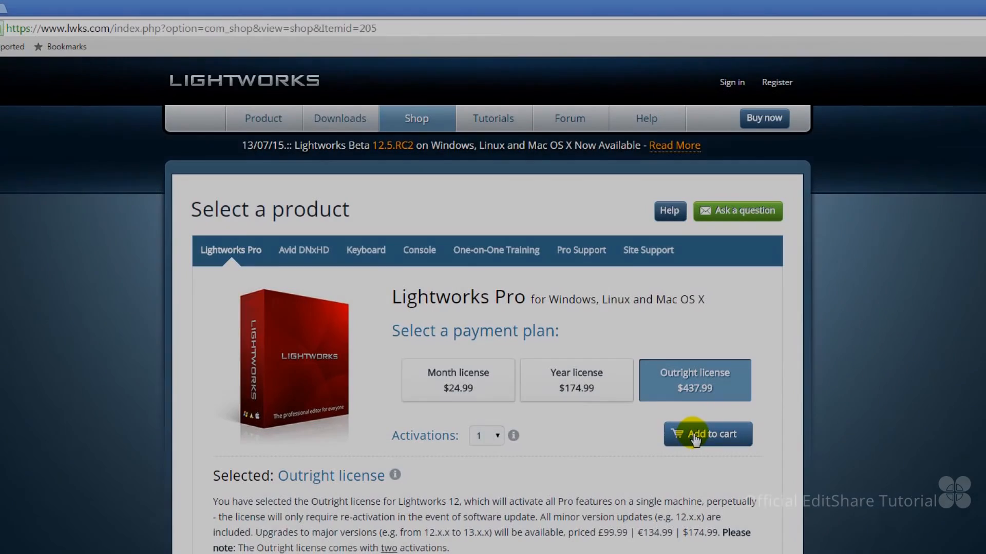